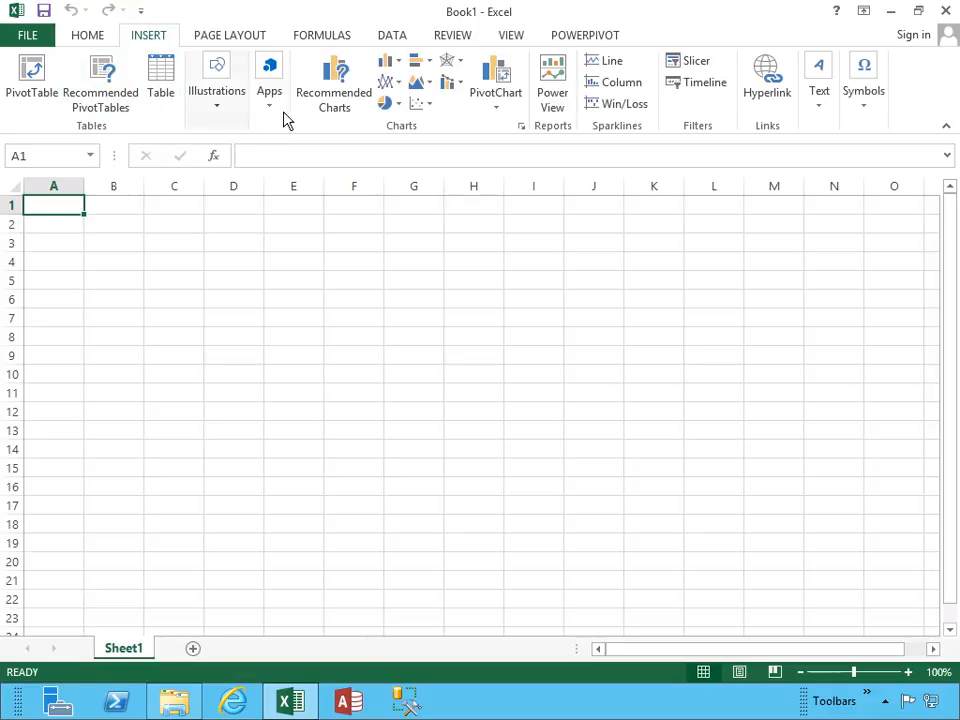
pyautogui.click(498, 108)
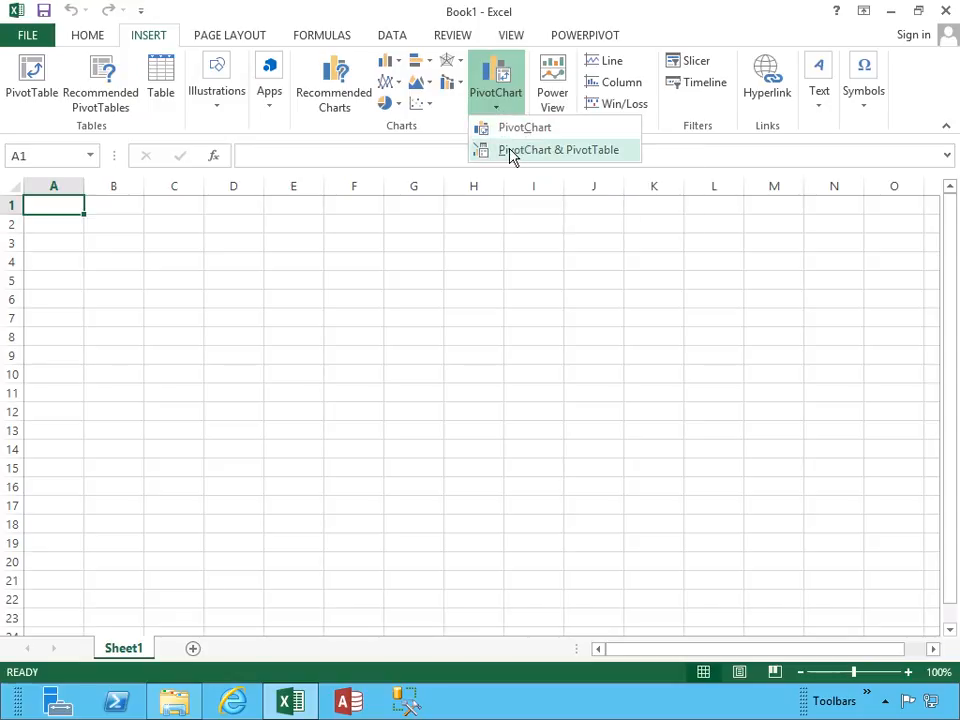
pyautogui.click(512, 152)
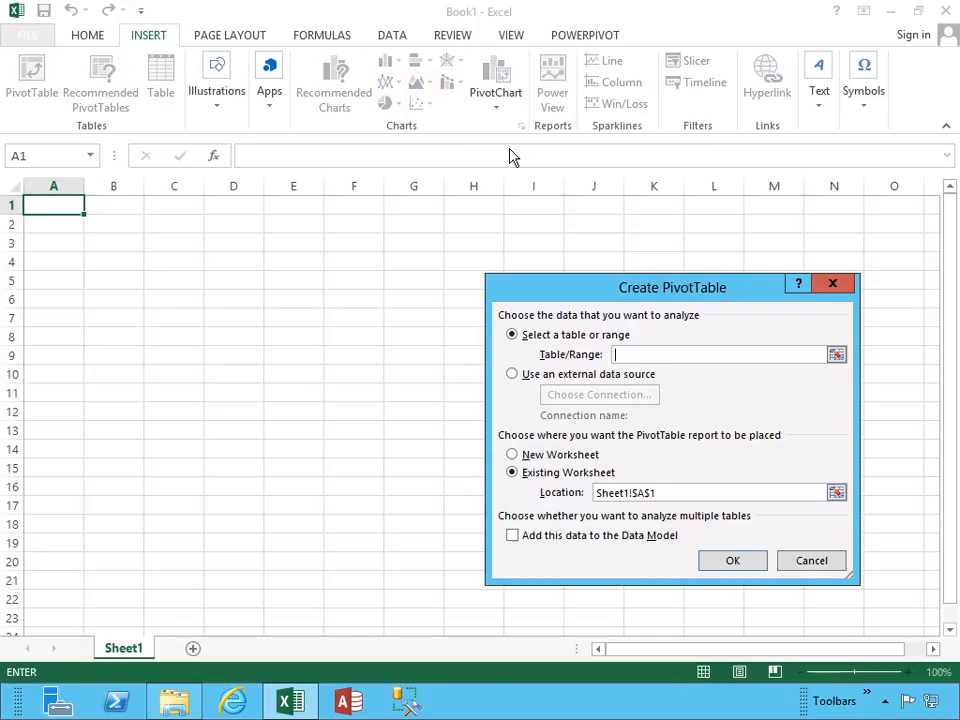
pyautogui.click(573, 385)
pyautogui.click(576, 397)
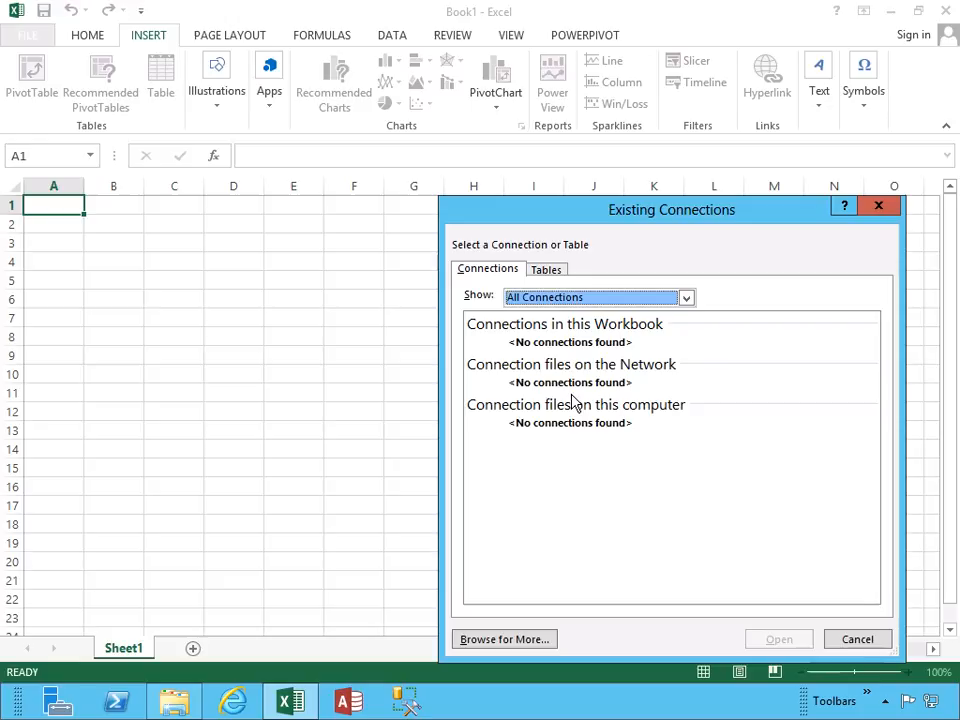
pyautogui.click(566, 306)
pyautogui.click(556, 271)
pyautogui.click(556, 271)
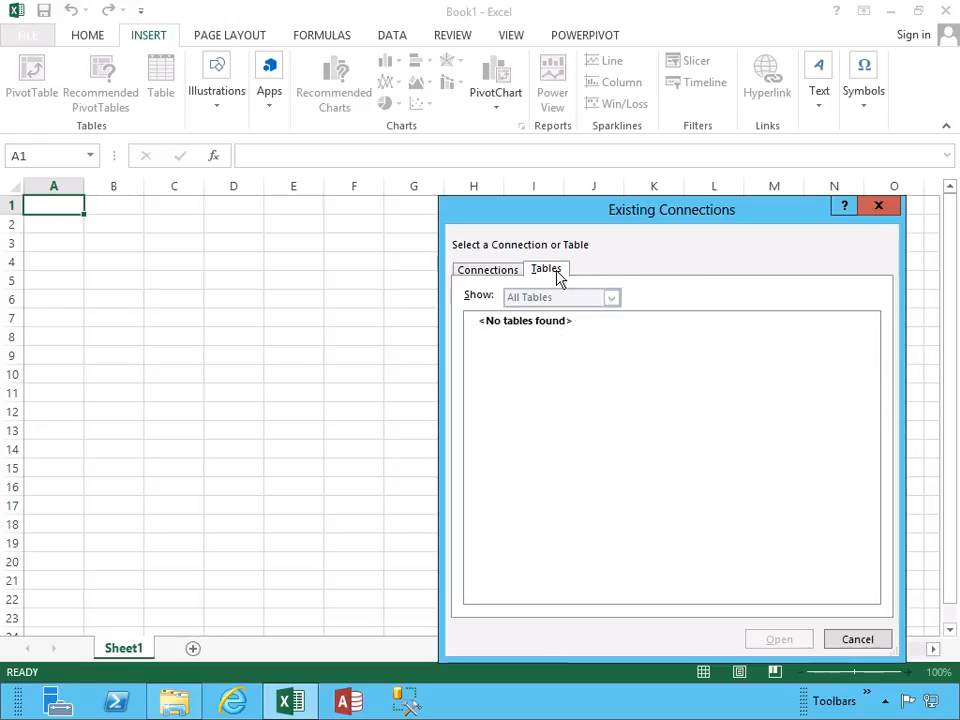
pyautogui.click(855, 640)
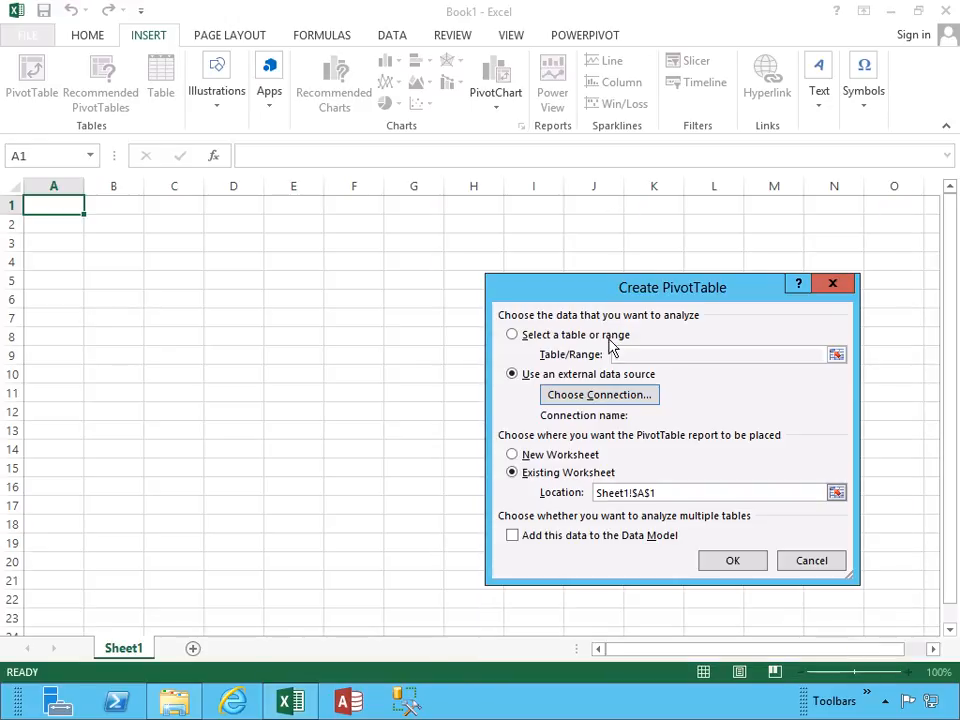
pyautogui.click(810, 561)
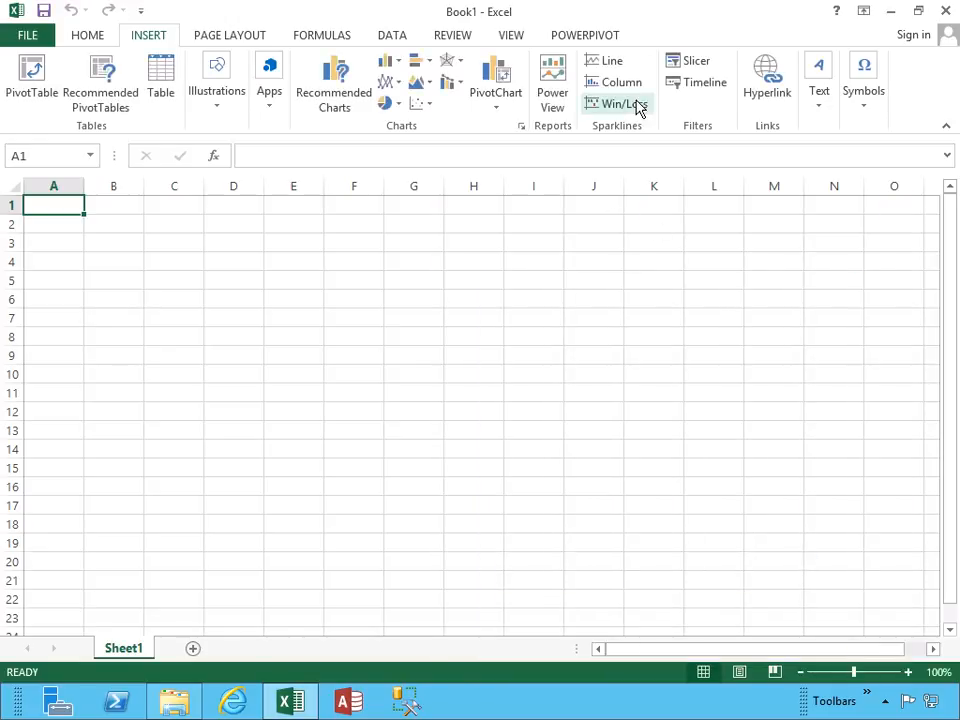
# Open the Power Pivot data model and start importing external data from an Access database.
pyautogui.click(591, 40)
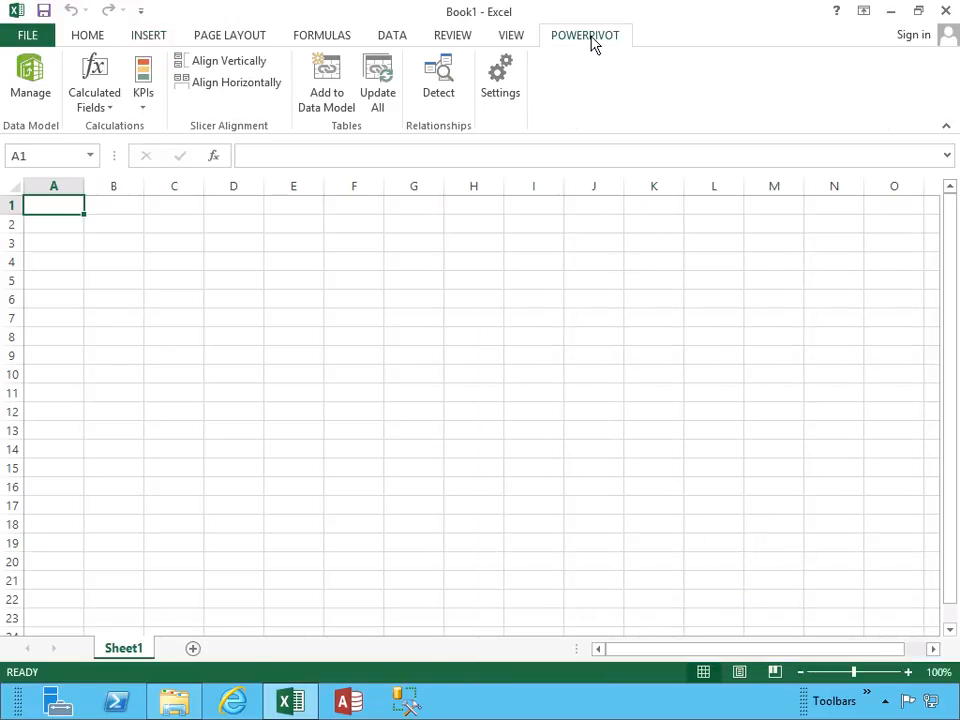
pyautogui.click(27, 95)
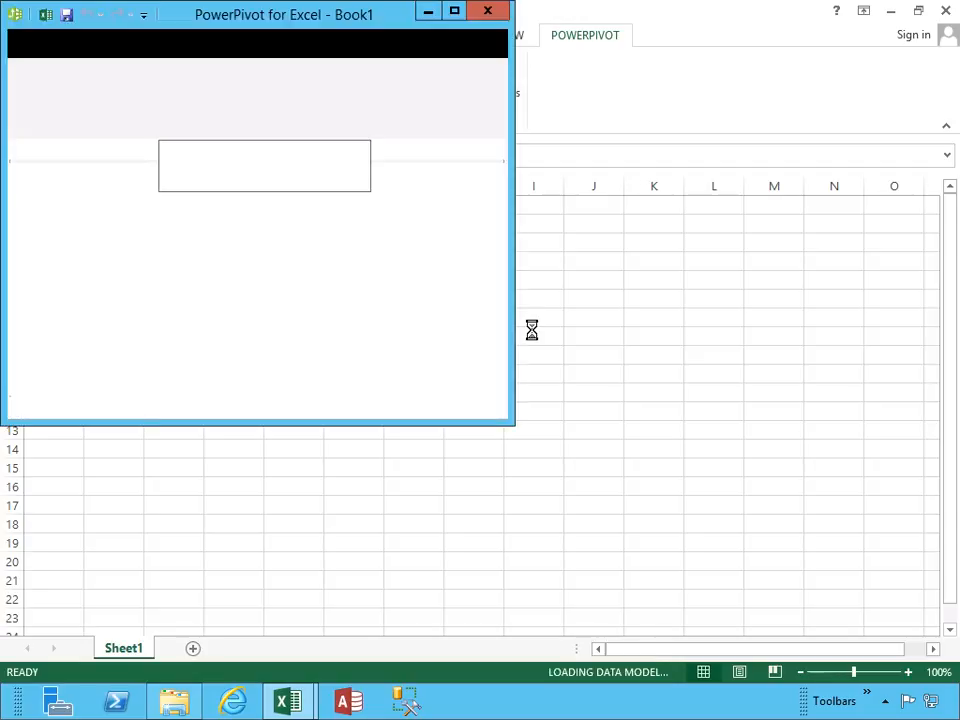
pyautogui.click(89, 112)
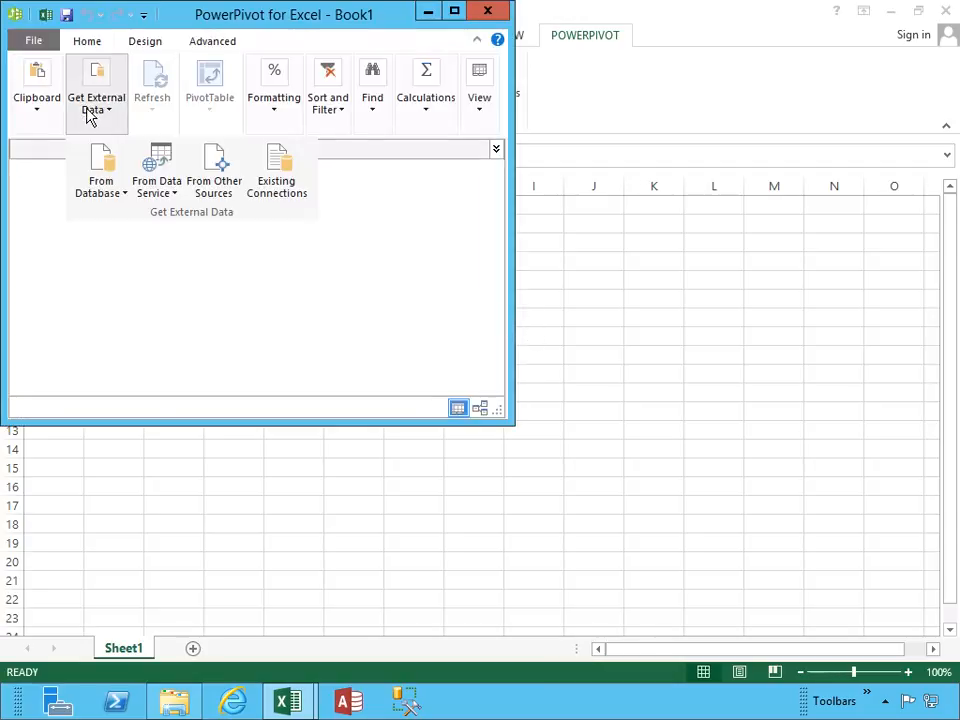
pyautogui.click(116, 195)
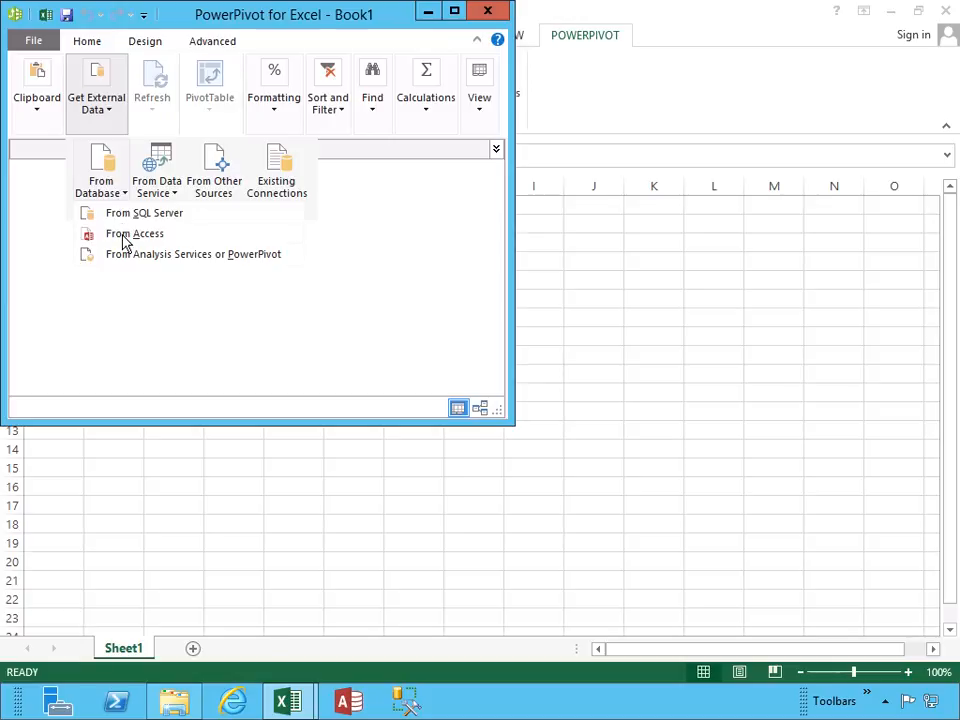
pyautogui.click(124, 234)
# Choose the Northwind database in the 05 - Module 05 - Creating Dashboards folder as the source and test the connection.
pyautogui.click(440, 140)
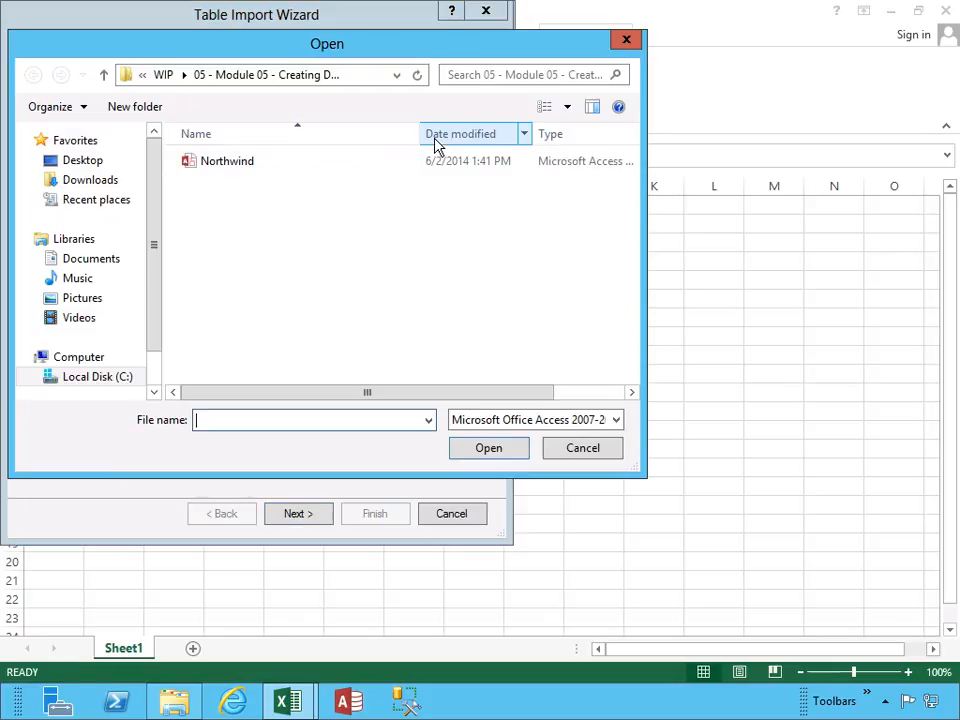
pyautogui.click(163, 75)
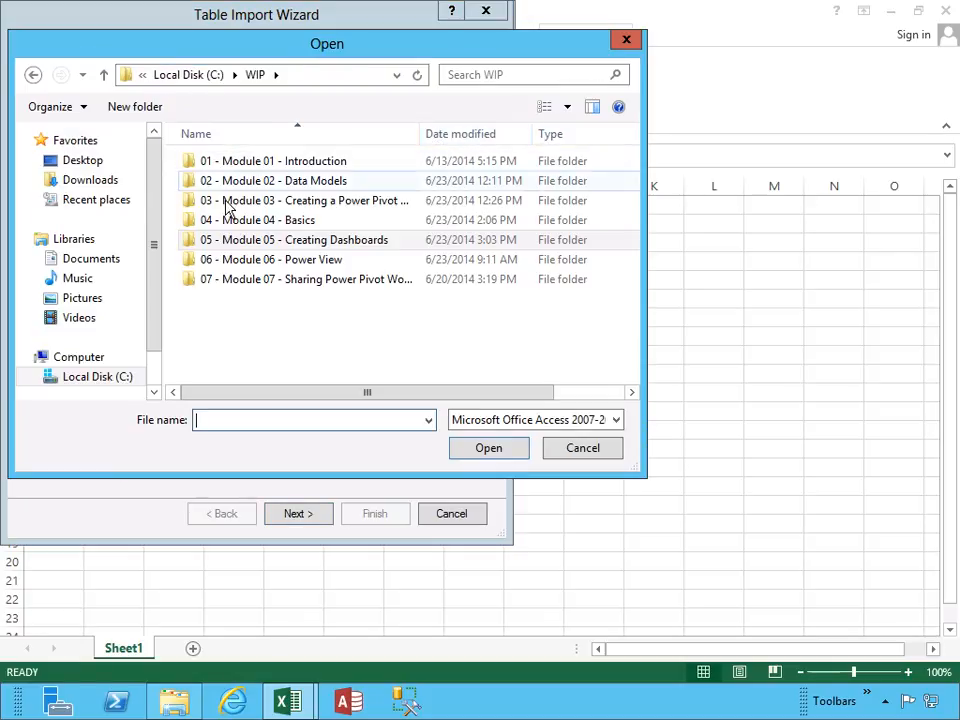
pyautogui.doubleClick(208, 240)
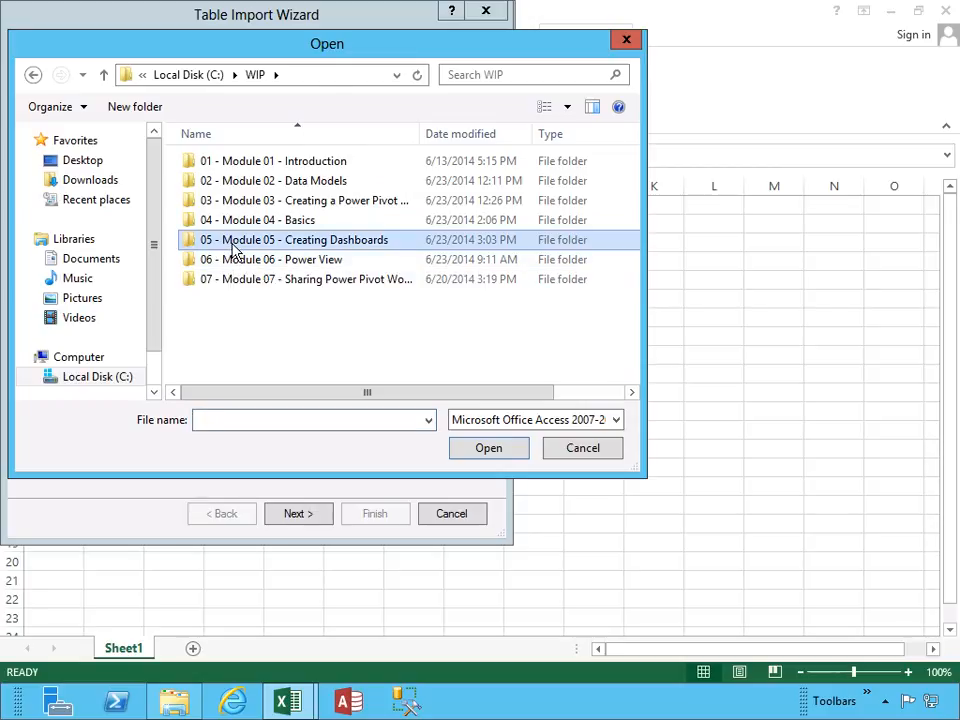
pyautogui.doubleClick(212, 160)
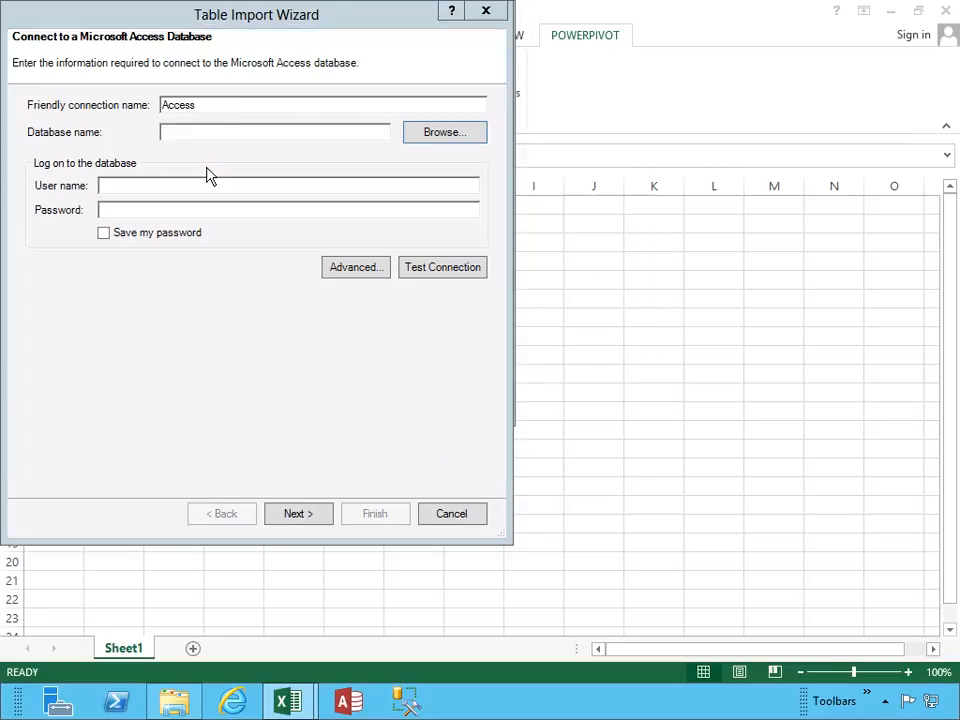
pyautogui.click(421, 272)
pyautogui.click(262, 305)
# Import the Order Details table together with its related tables from the list of tables and views, and maximize the PowerPivot window.
pyautogui.click(296, 514)
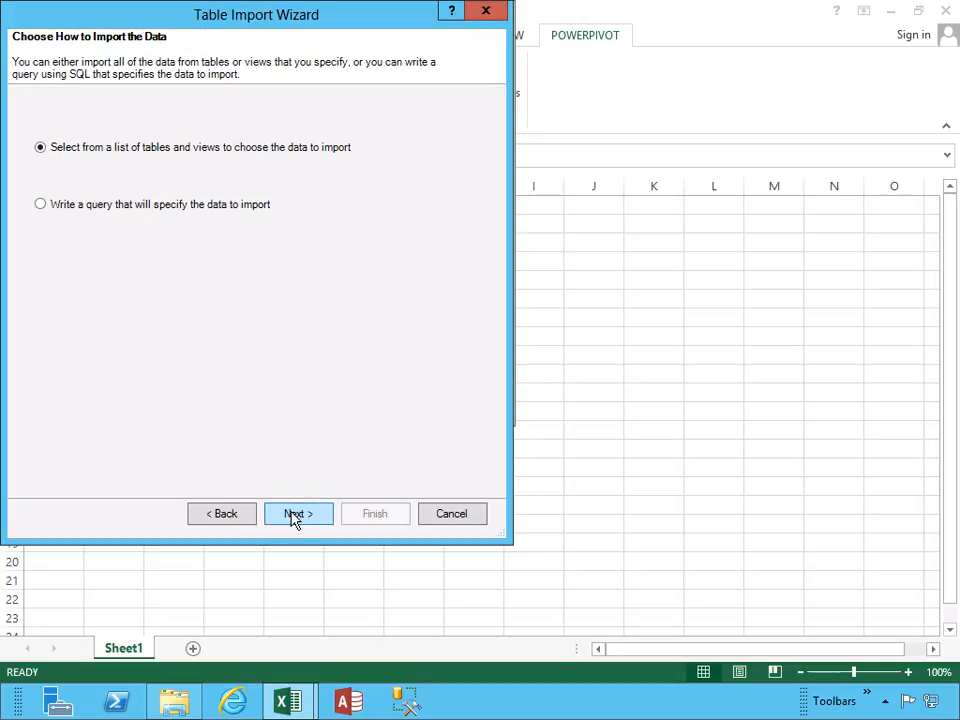
pyautogui.click(315, 515)
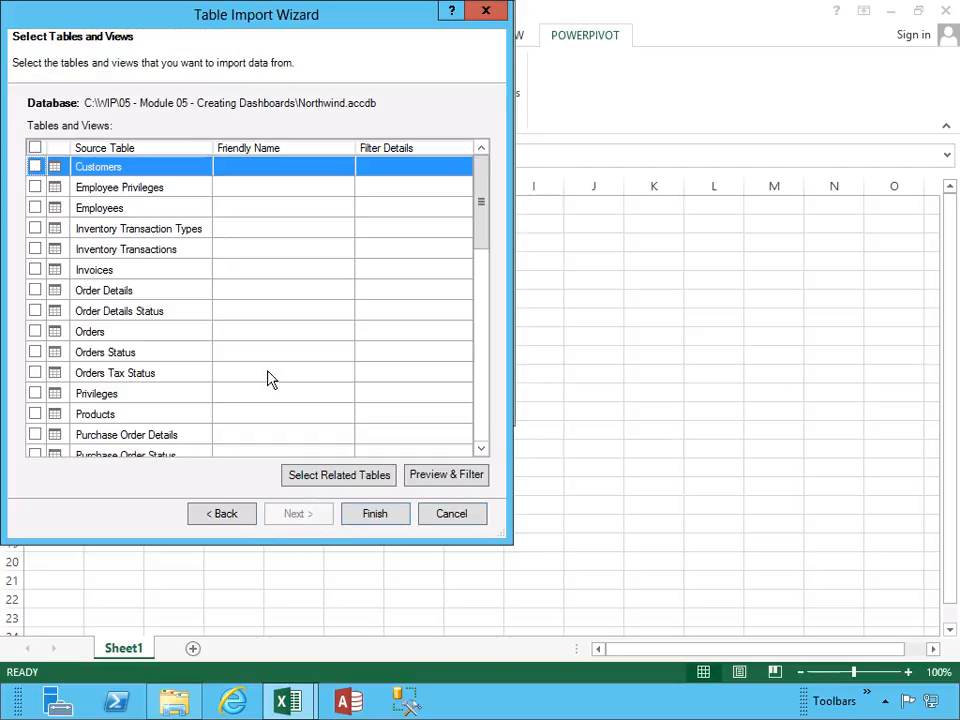
pyautogui.click(35, 290)
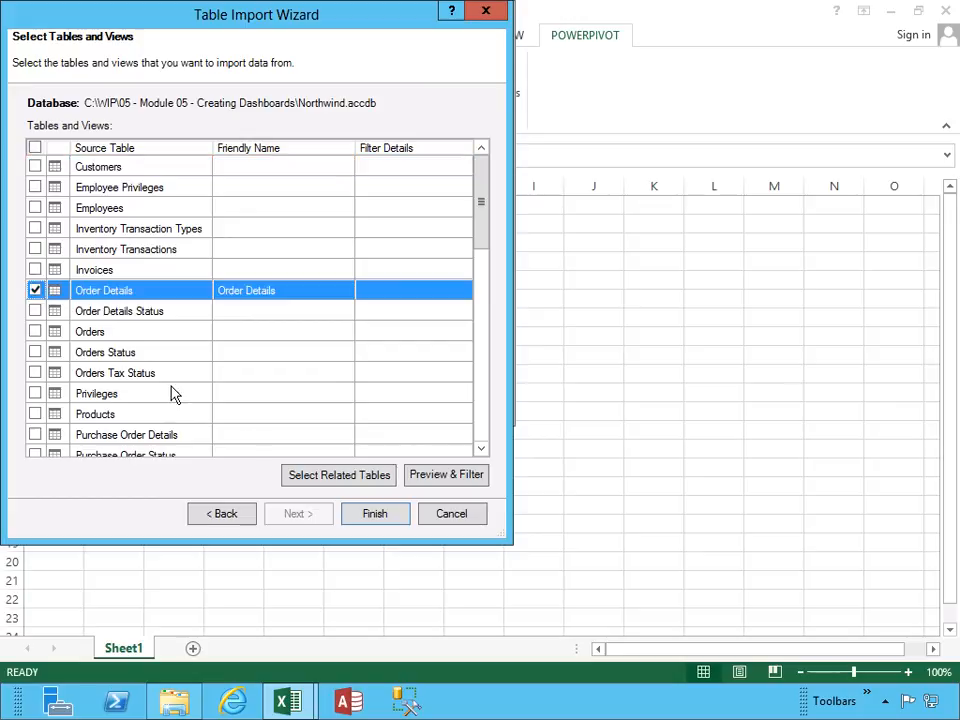
pyautogui.click(363, 482)
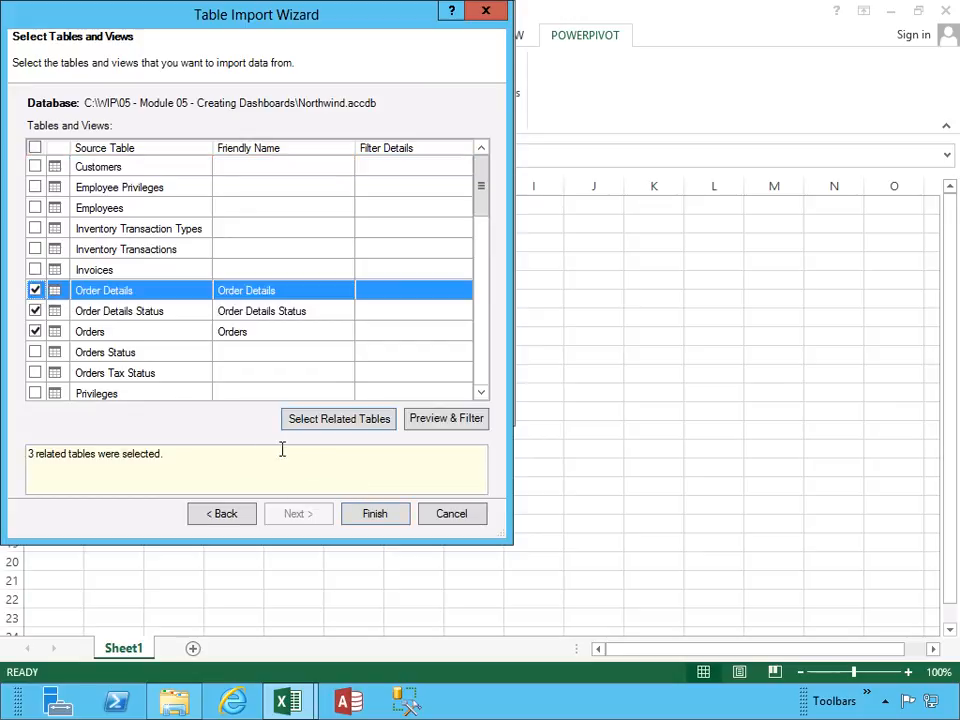
pyautogui.click(375, 521)
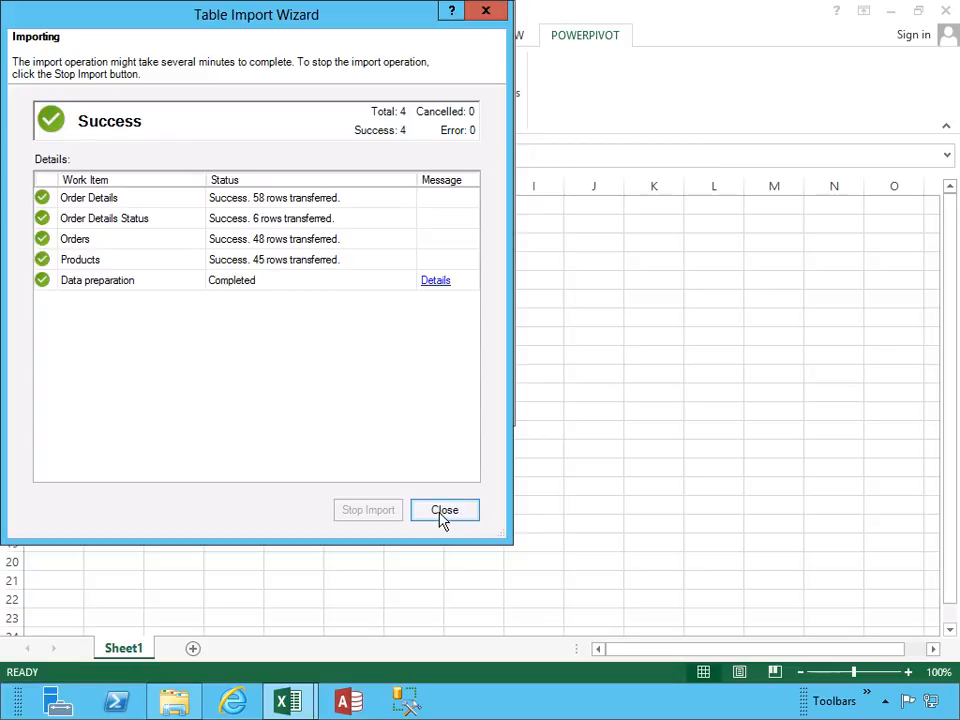
pyautogui.click(444, 512)
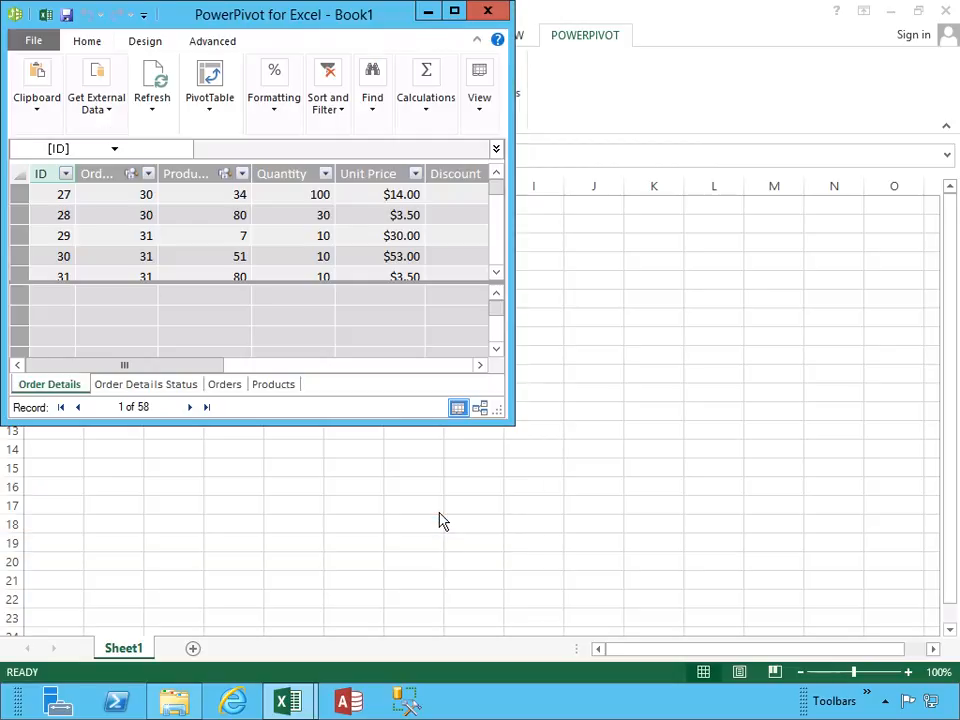
pyautogui.doubleClick(354, 20)
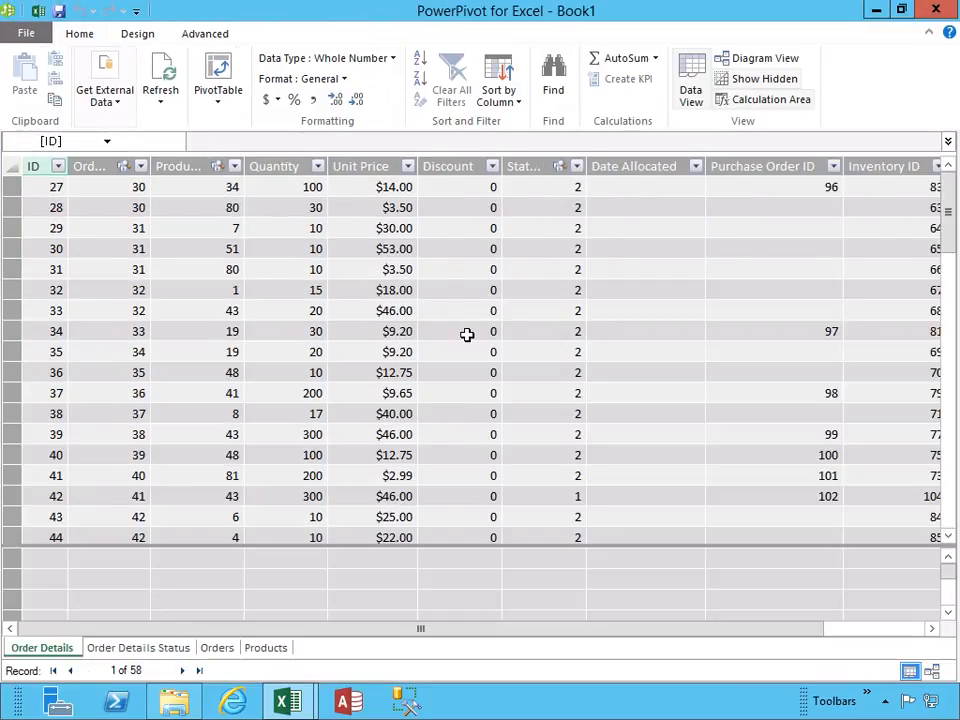
# Return to the workbook and insert a PivotChart and PivotTable on a new worksheet using the Access Northwind connection.
pyautogui.click(37, 12)
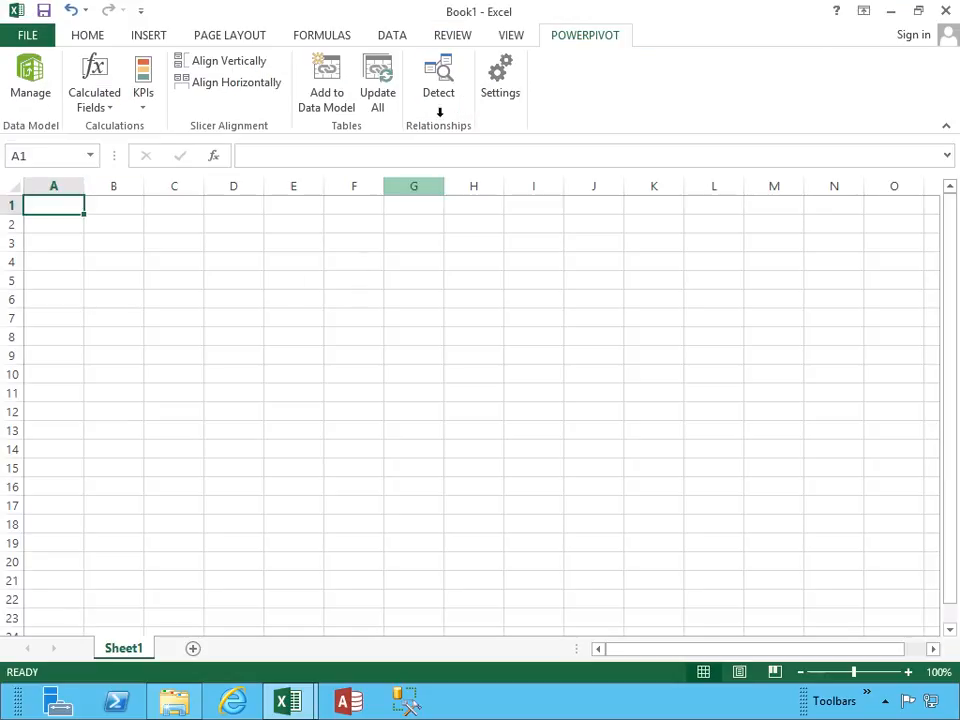
pyautogui.click(148, 36)
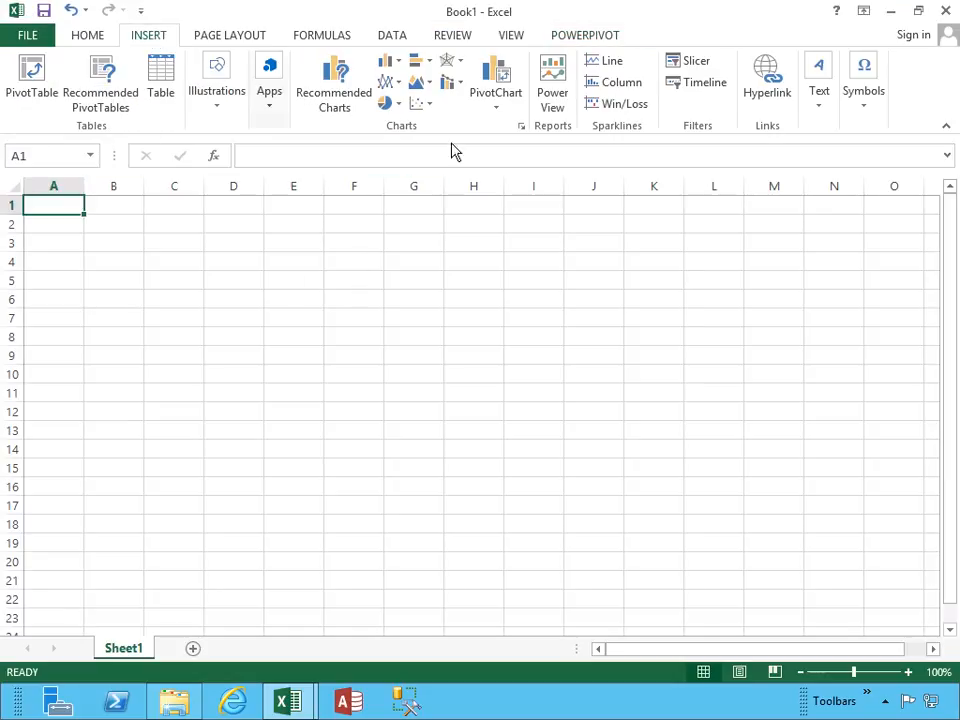
pyautogui.click(500, 108)
pyautogui.click(507, 152)
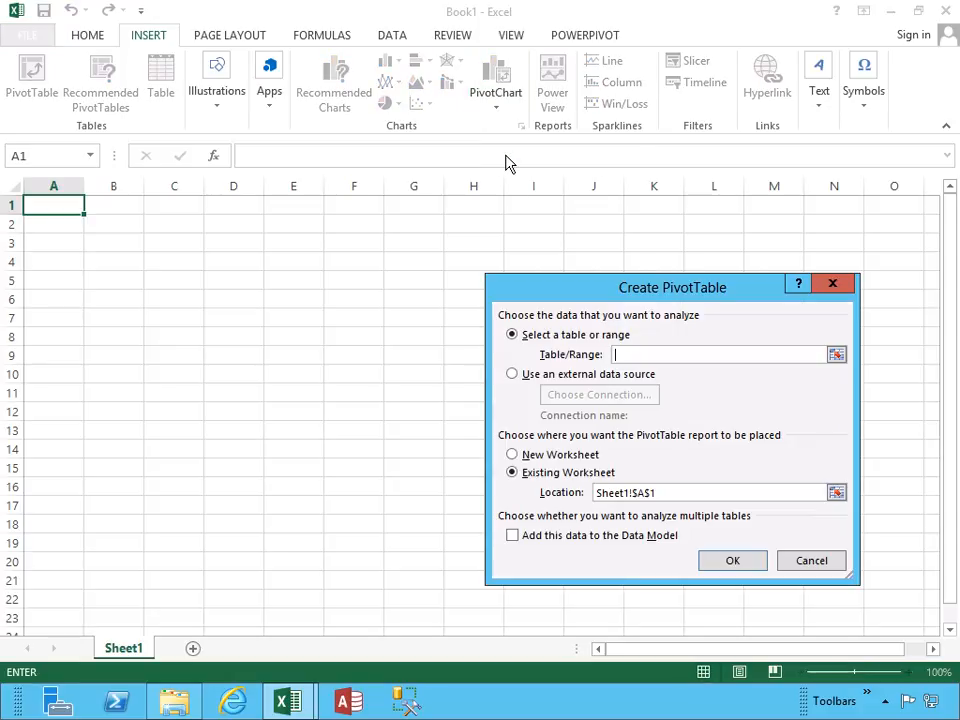
pyautogui.click(577, 380)
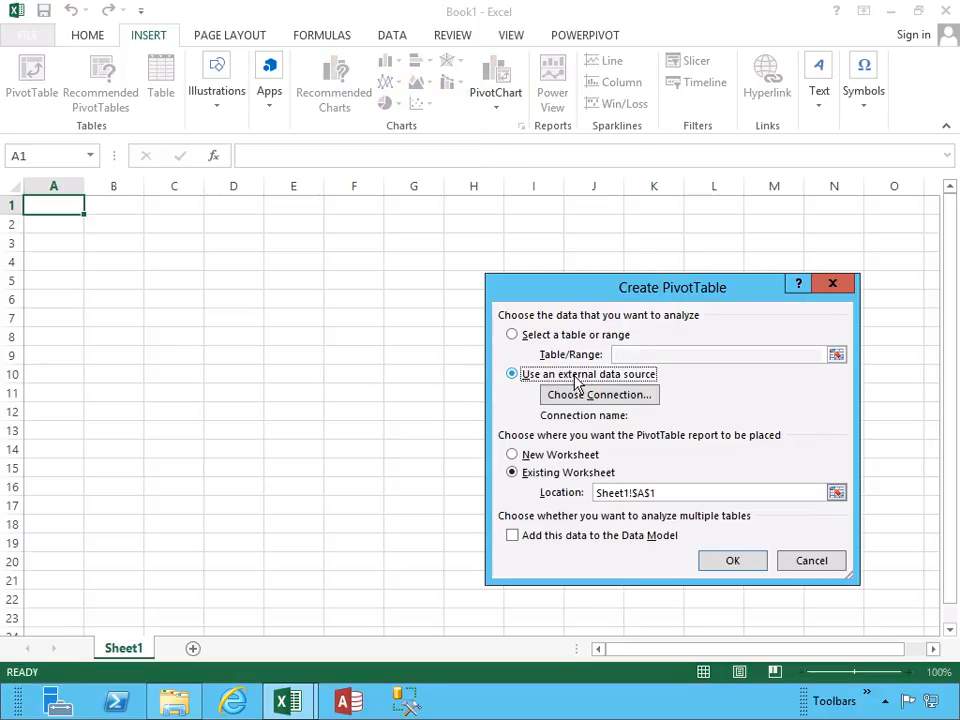
pyautogui.click(588, 395)
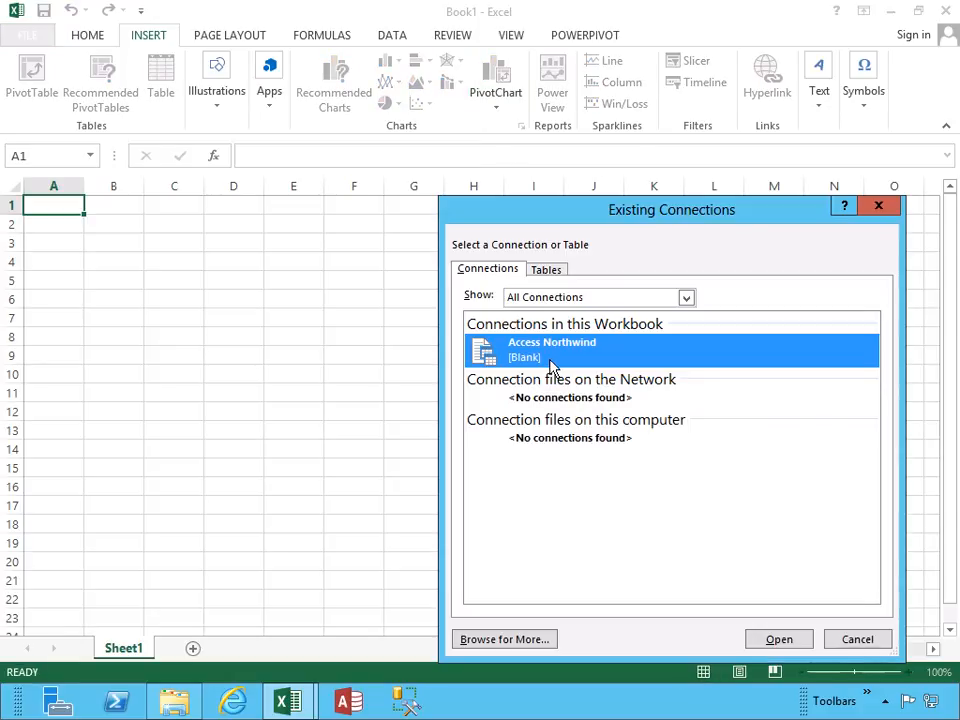
pyautogui.click(772, 639)
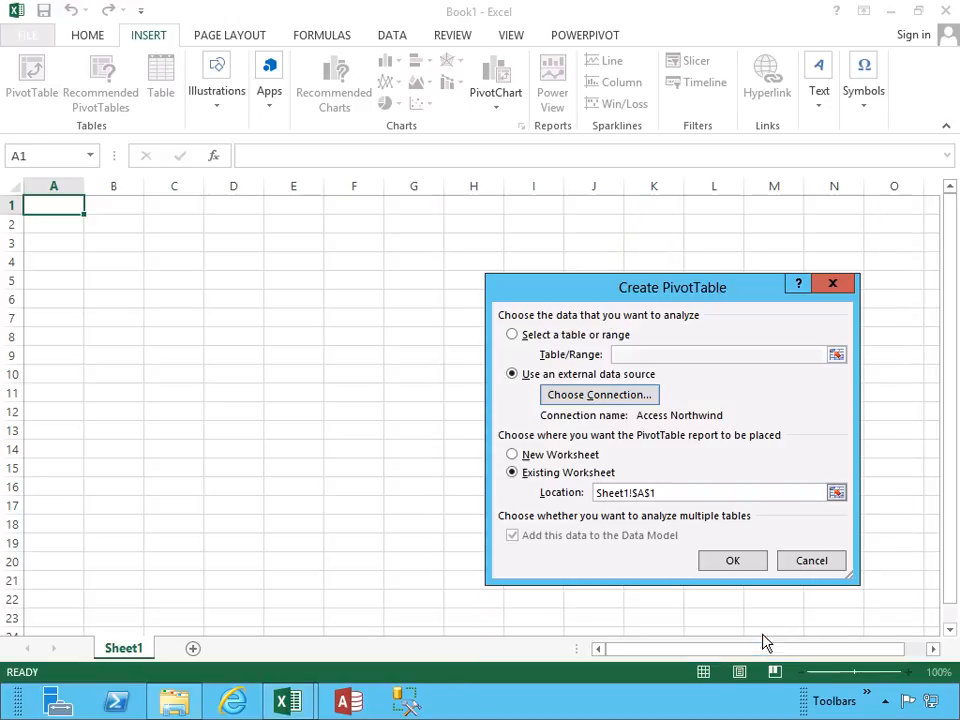
pyautogui.click(563, 457)
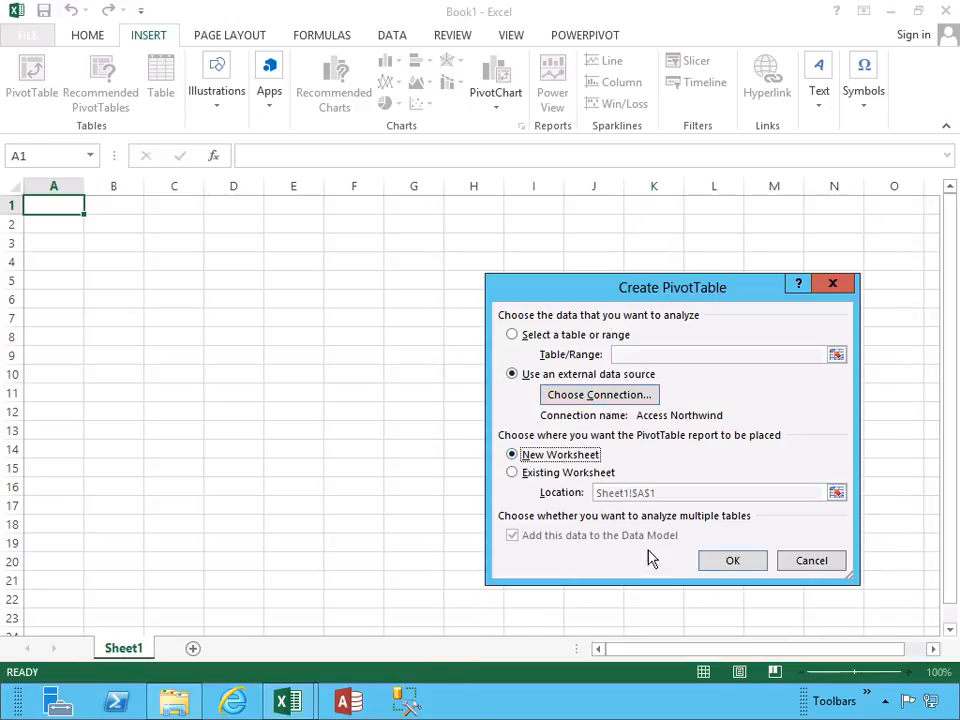
pyautogui.click(732, 561)
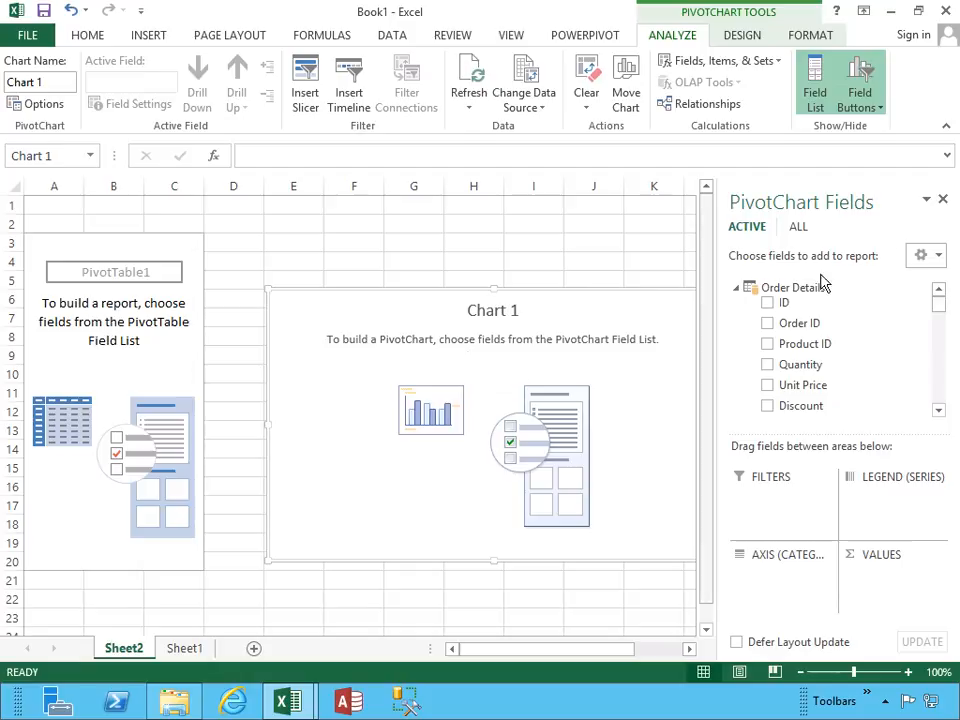
# Collapse all tables in the PivotChart field list and add the Category field from Products to the axis.
pyautogui.click(936, 257)
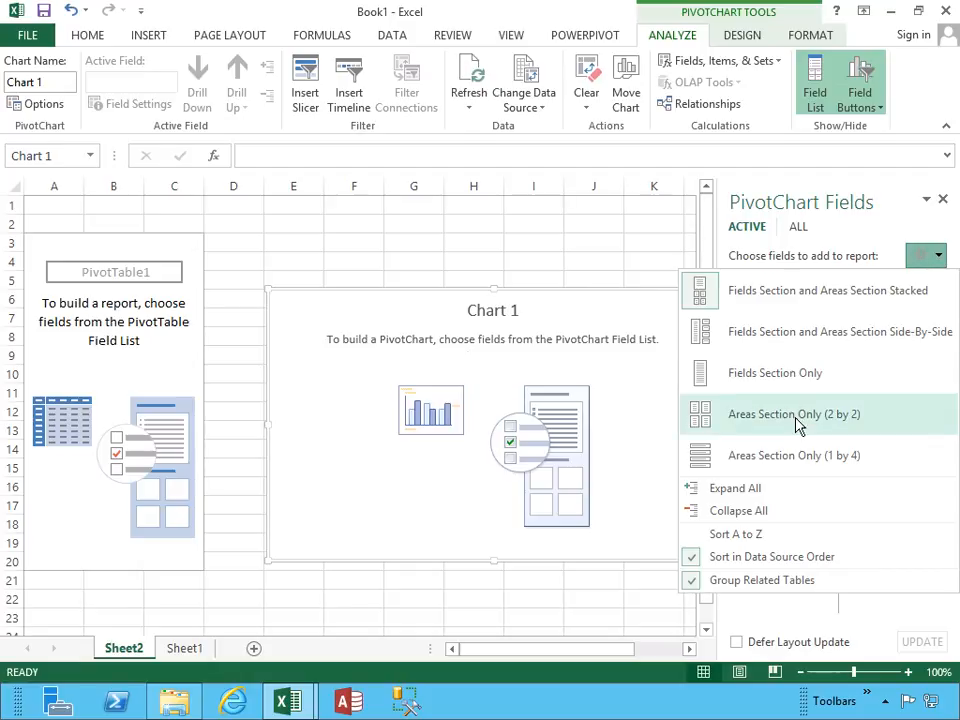
pyautogui.click(757, 514)
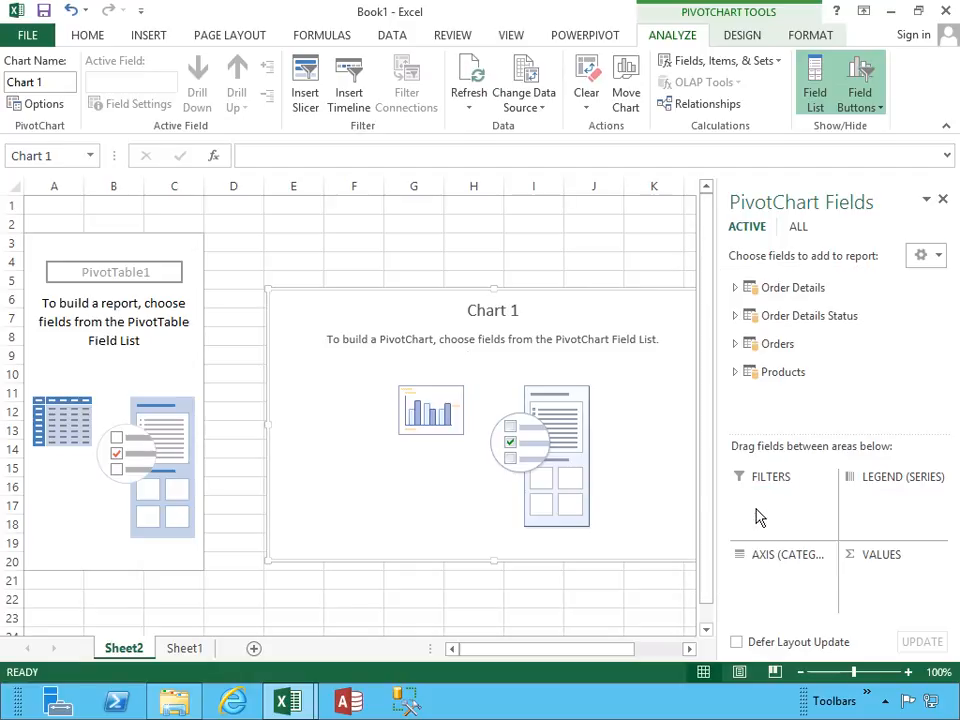
pyautogui.click(736, 373)
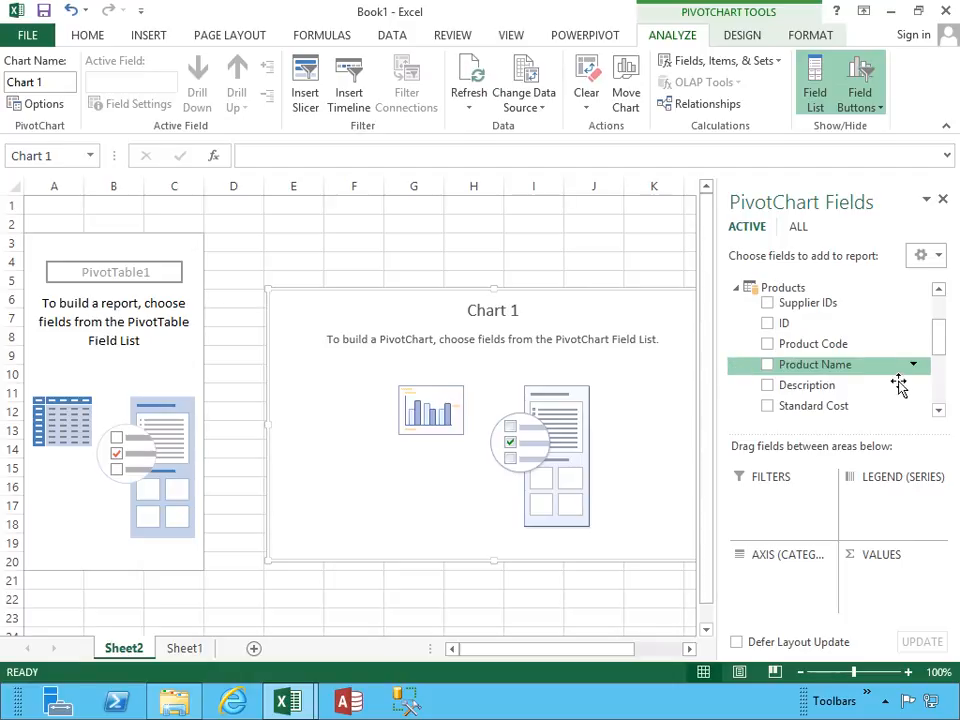
pyautogui.moveTo(938, 345); pyautogui.dragTo(931, 396)
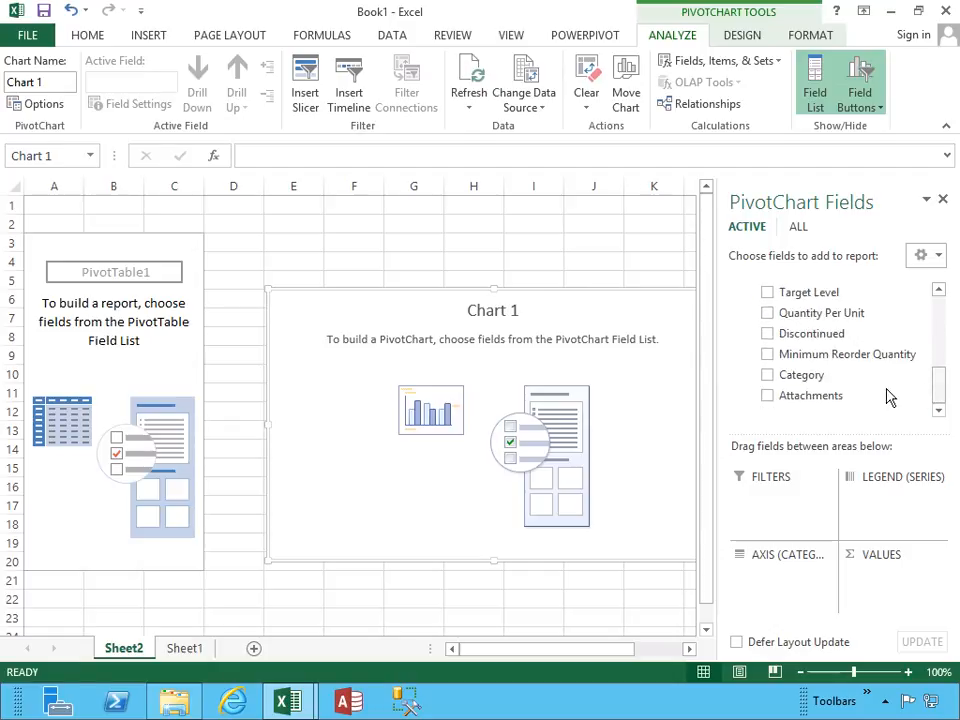
pyautogui.click(767, 376)
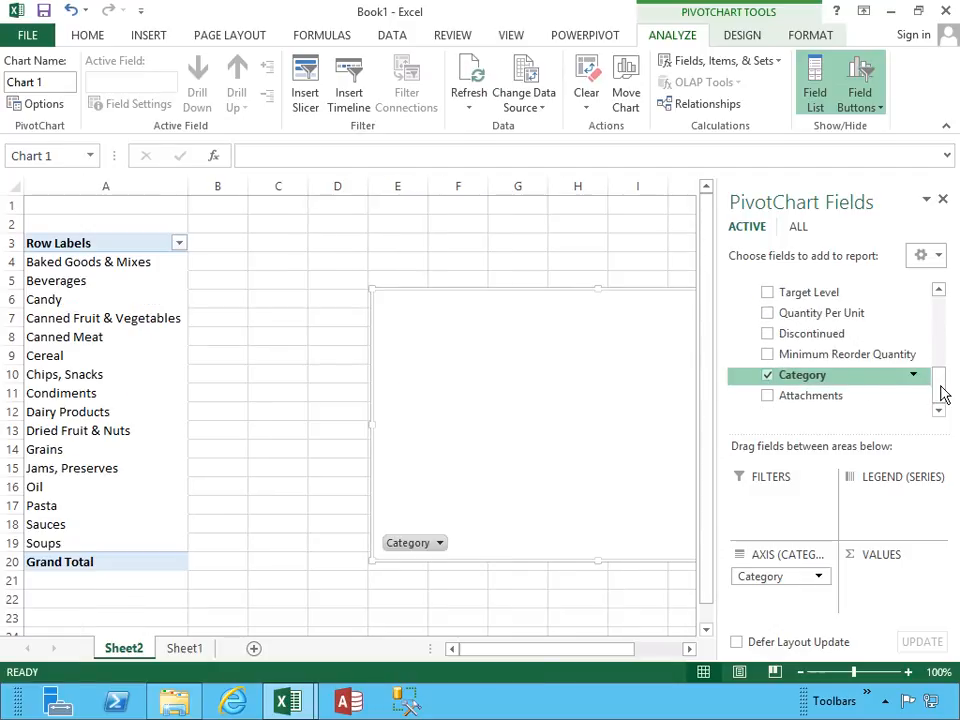
# Add the Quantity field from the Order Details table to the PivotChart's values.
pyautogui.moveTo(941, 393); pyautogui.dragTo(941, 318)
pyautogui.click(737, 288)
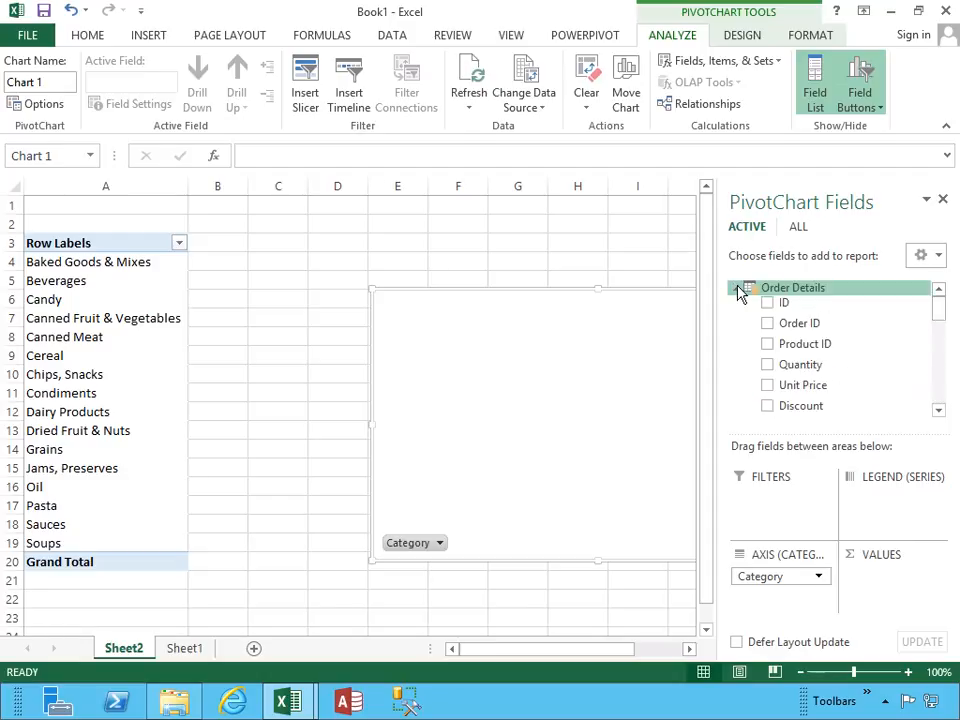
pyautogui.click(769, 366)
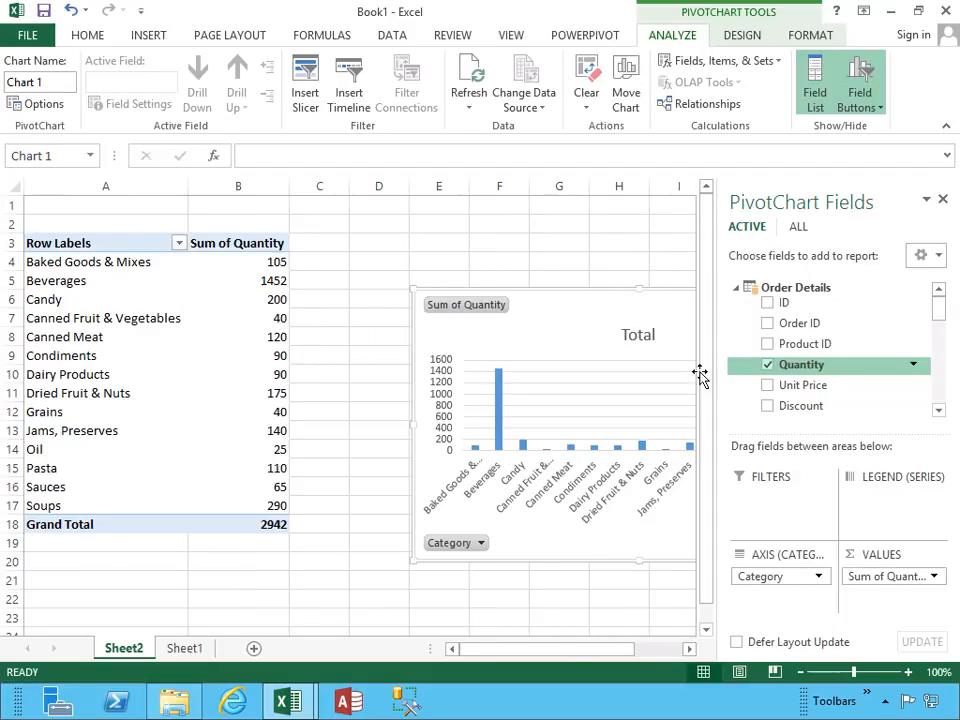
# Format column B's quantities with a comma thousands separator and no decimal places.
pyautogui.click(250, 186)
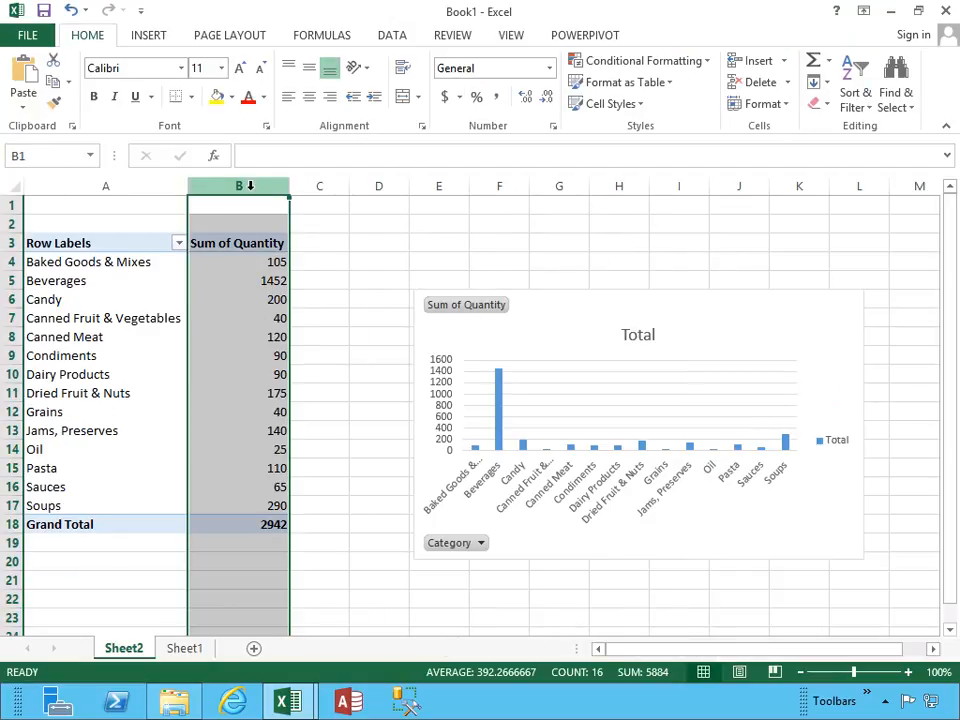
pyautogui.click(496, 100)
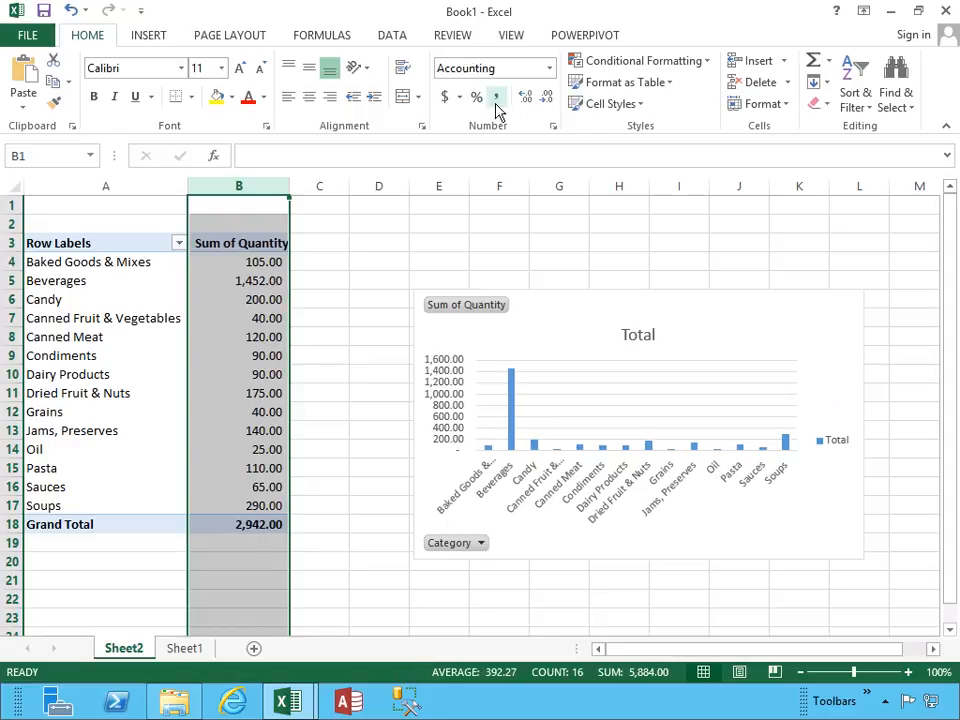
pyautogui.click(547, 100)
pyautogui.click(547, 100)
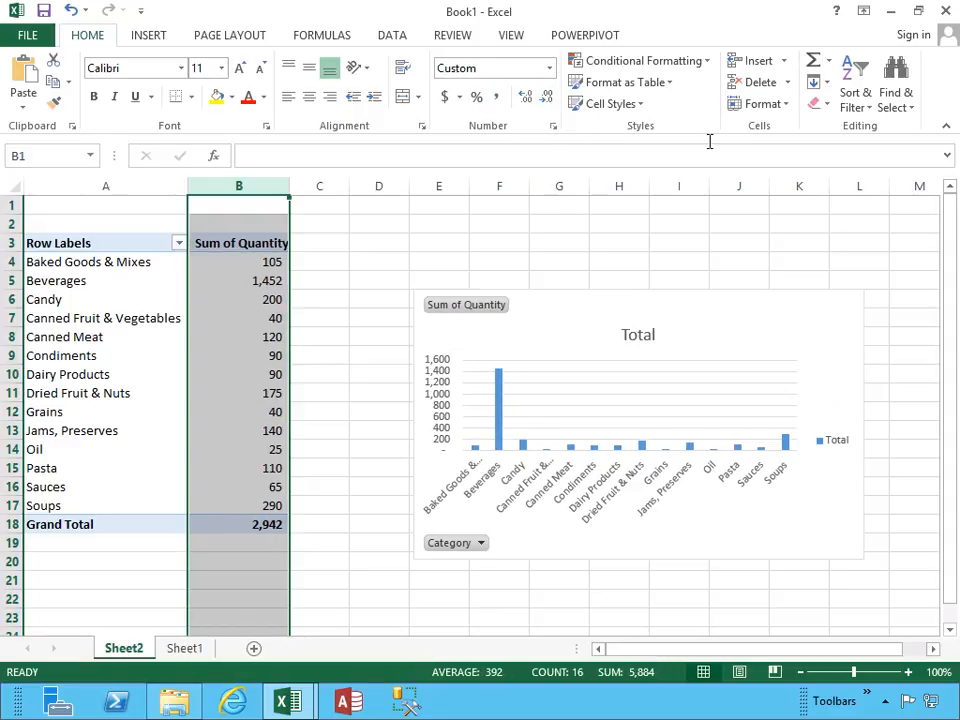
# Apply green gradient-fill data bars as conditional formatting to the Sum of Quantity column.
pyautogui.click(706, 62)
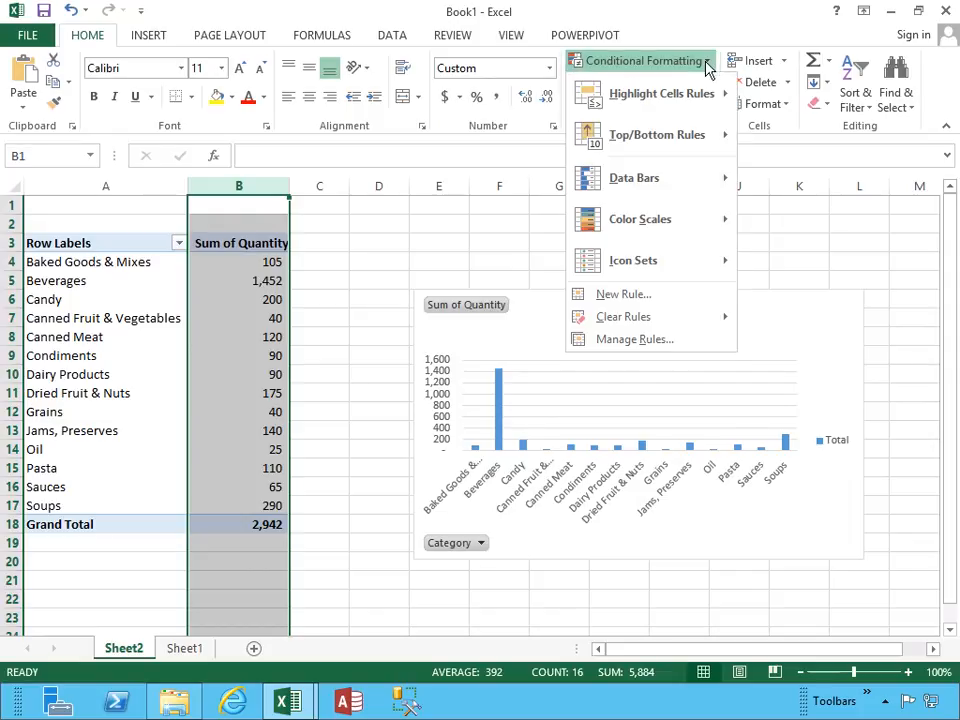
pyautogui.moveTo(654, 229)
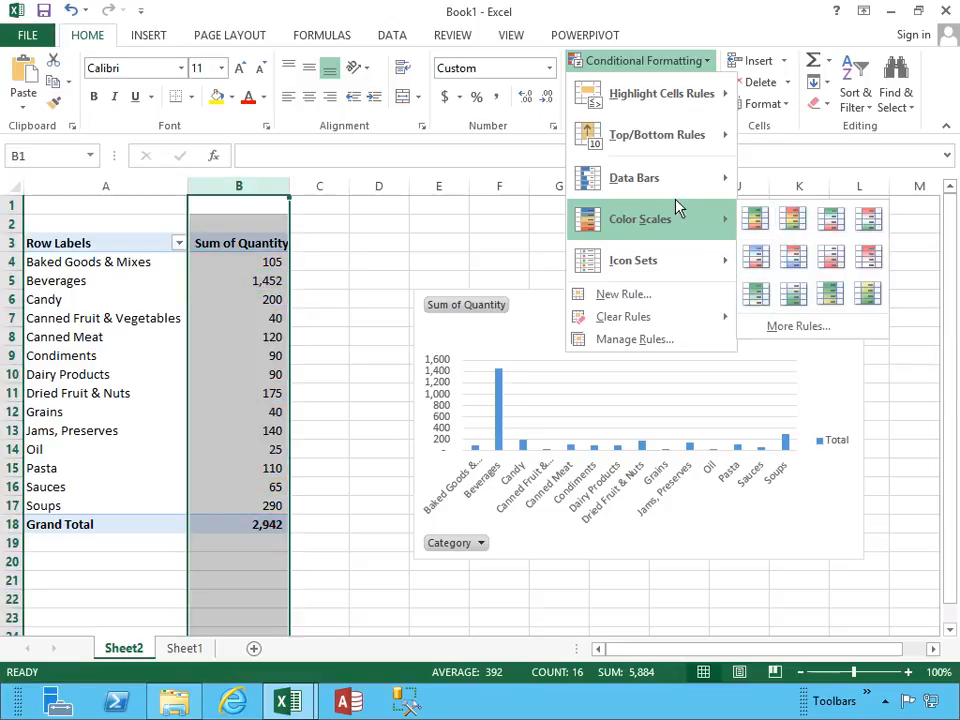
pyautogui.moveTo(705, 197)
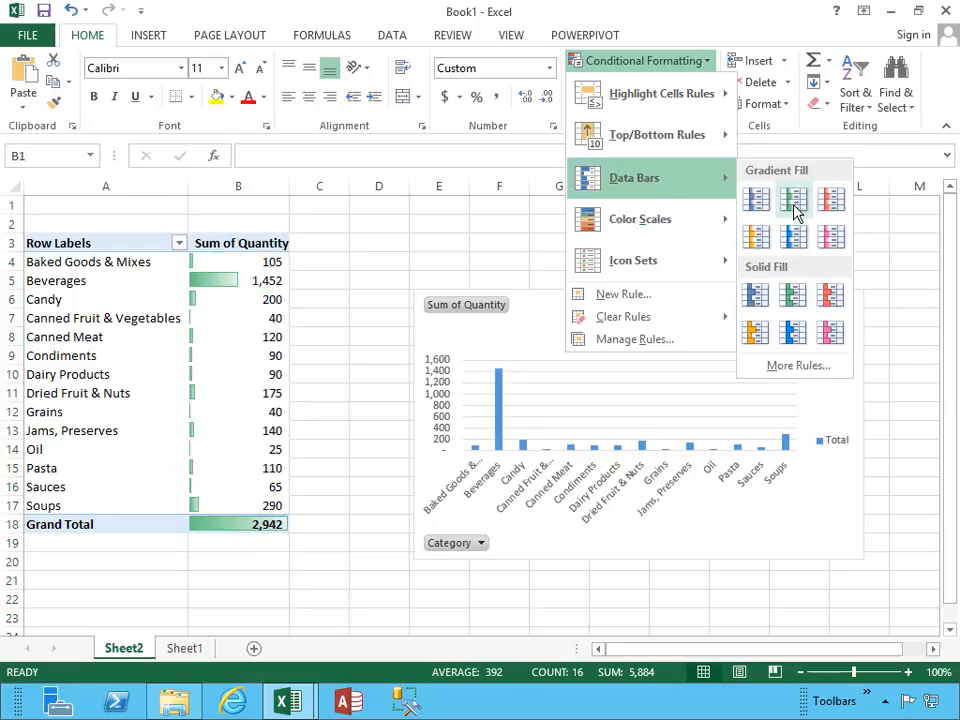
pyautogui.click(792, 200)
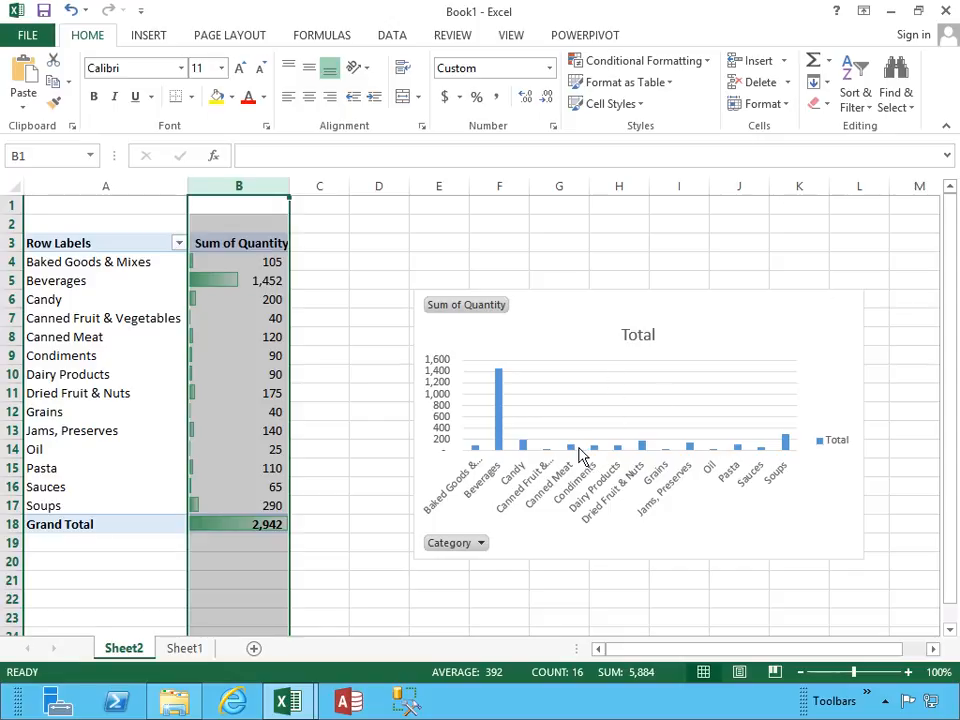
# Apply the dark grey chart style with glowing outlined columns to the PivotChart and move the chart closer to the PivotTable.
pyautogui.click(581, 318)
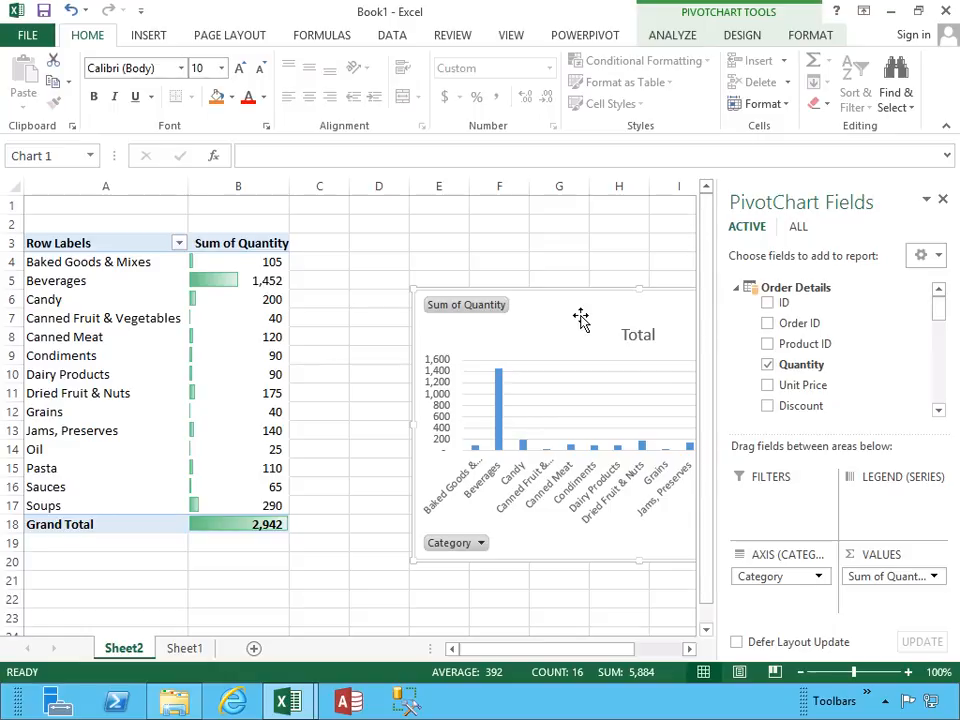
pyautogui.click(750, 40)
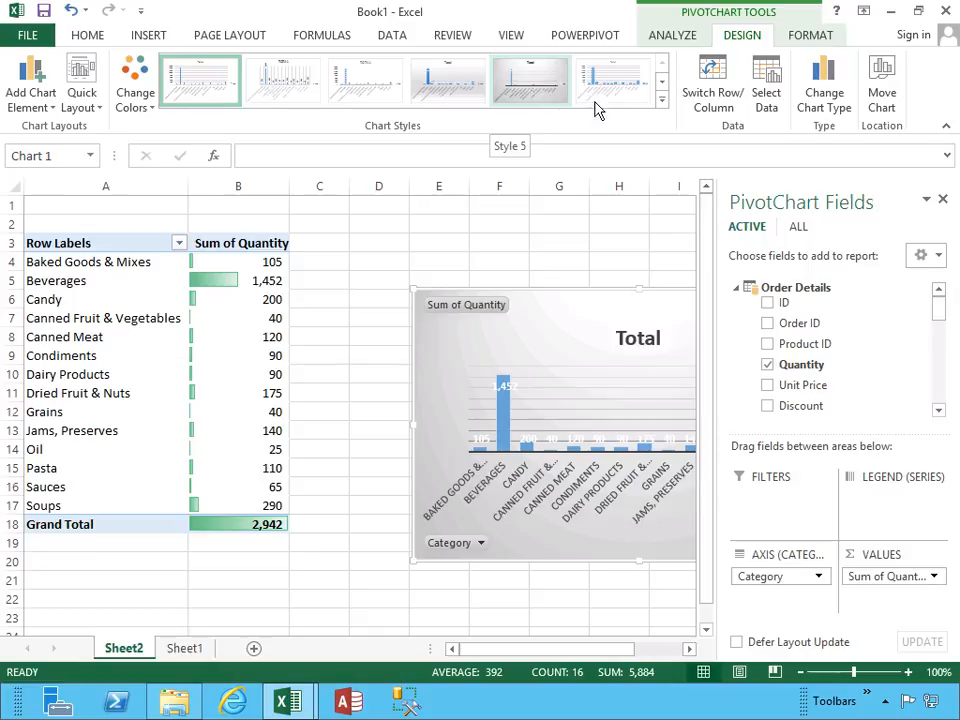
pyautogui.click(661, 99)
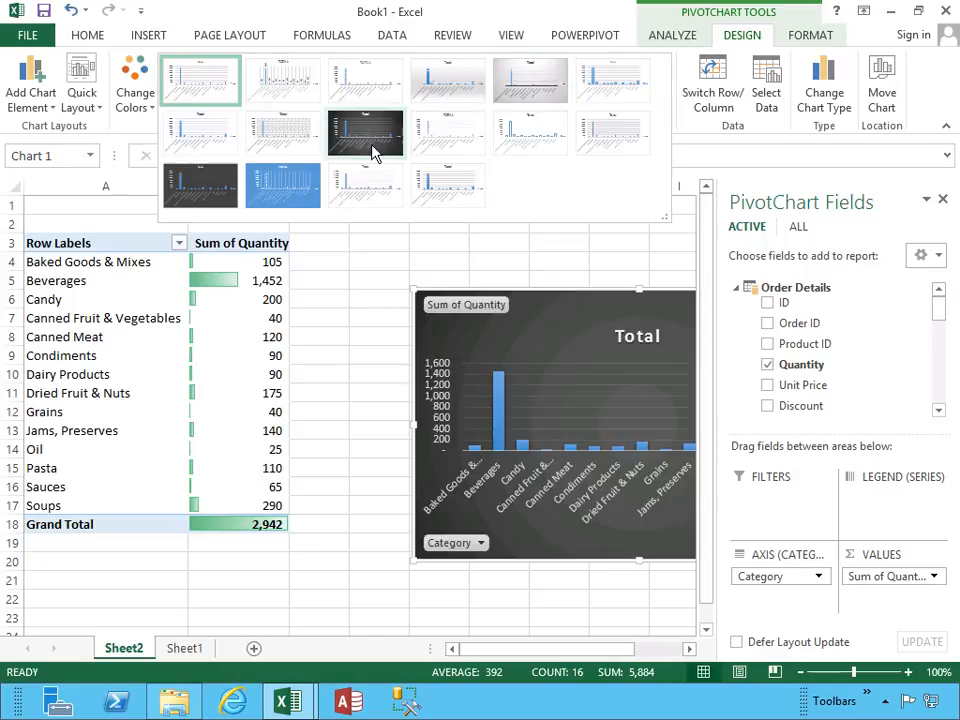
pyautogui.click(194, 196)
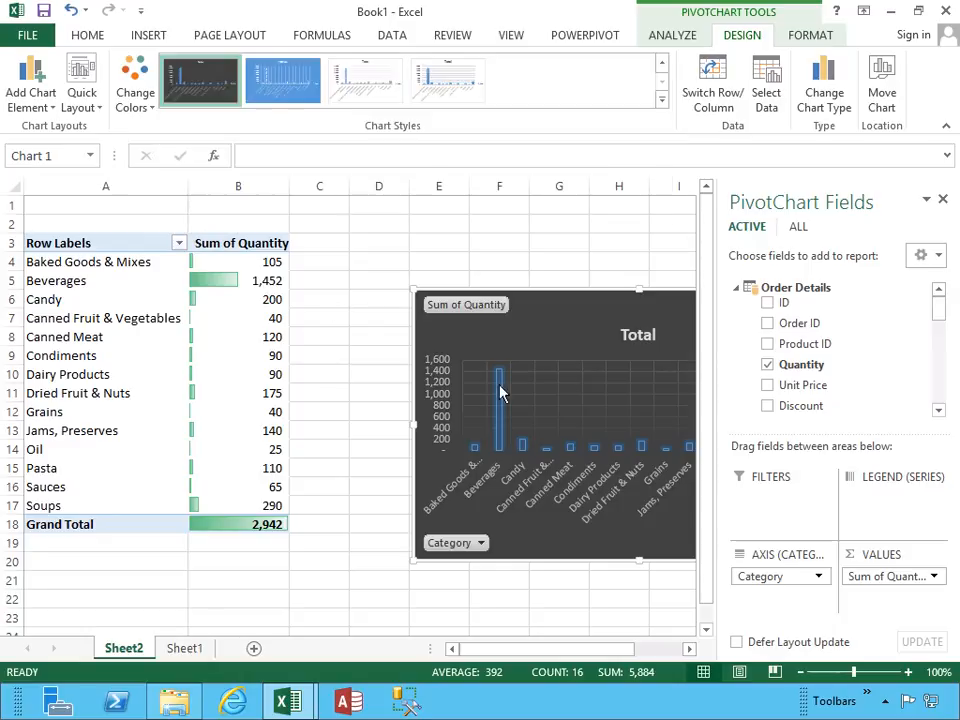
pyautogui.moveTo(561, 309); pyautogui.dragTo(470, 355)
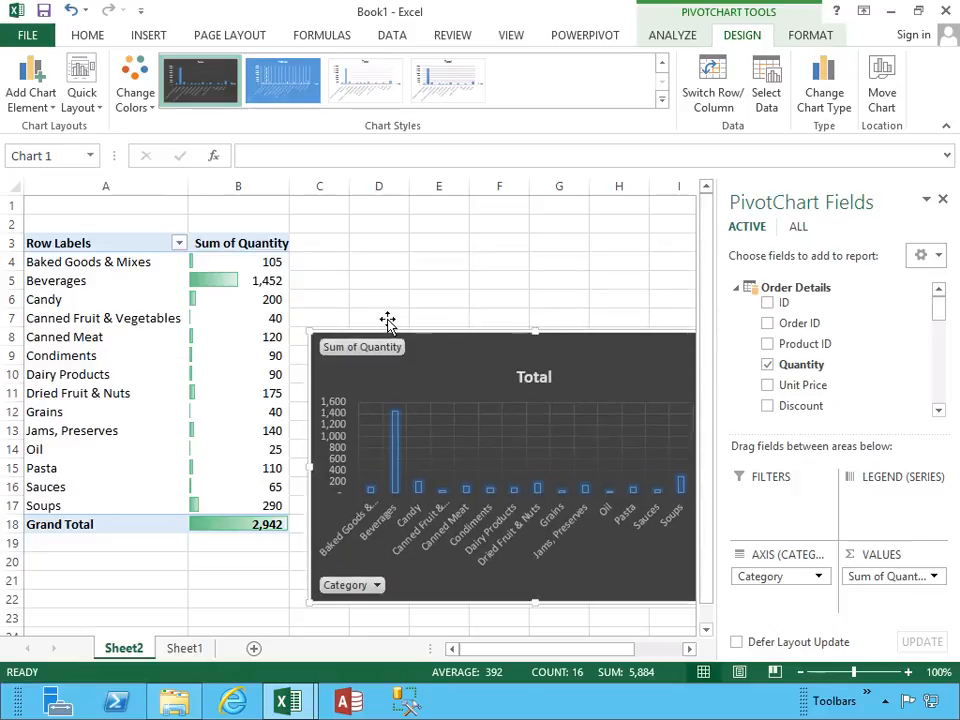
# Insert five rows above the PivotTable and move the PivotChart up beside it, level with row 8.
pyautogui.click(12, 224)
pyautogui.rightClick(12, 224)
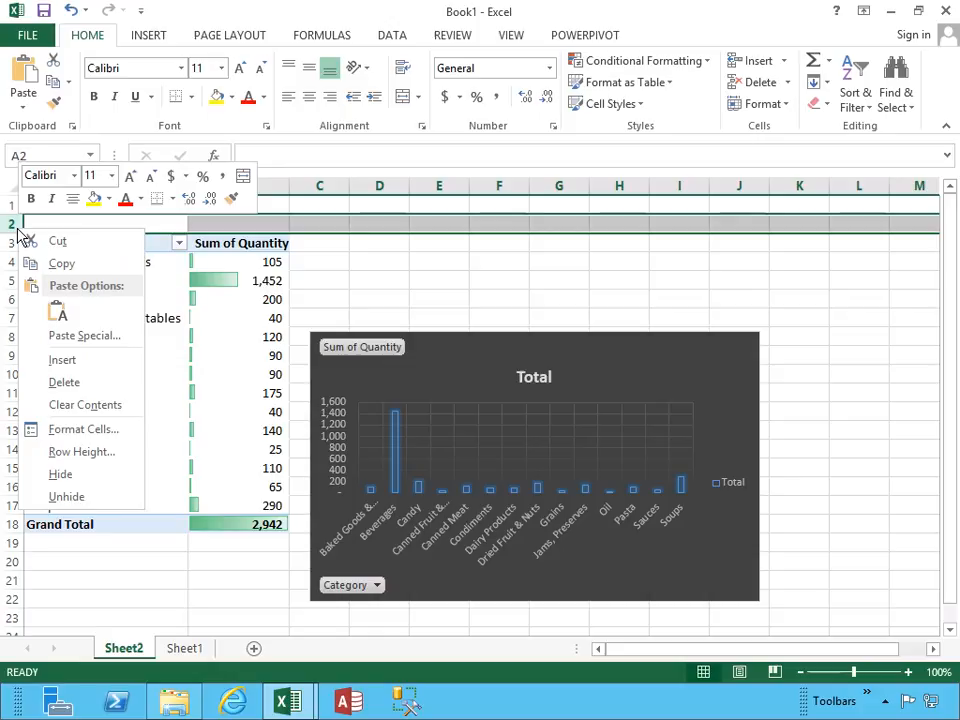
pyautogui.click(62, 362)
pyautogui.press('F4')
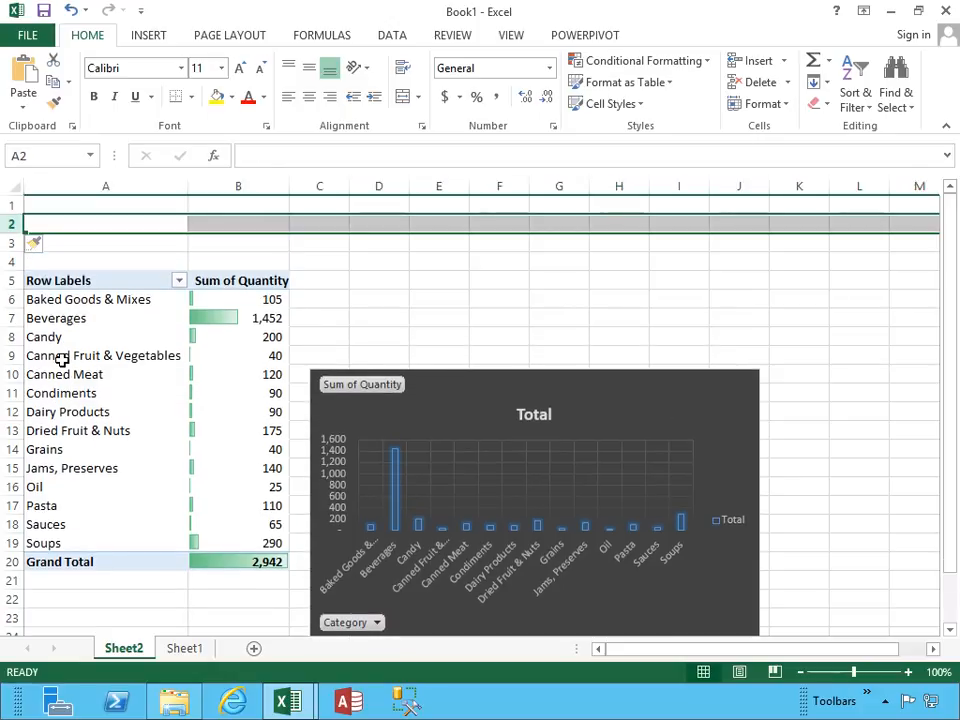
pyautogui.press('F4')
pyautogui.press('F4')
pyautogui.press('F4')
pyautogui.click(480, 452)
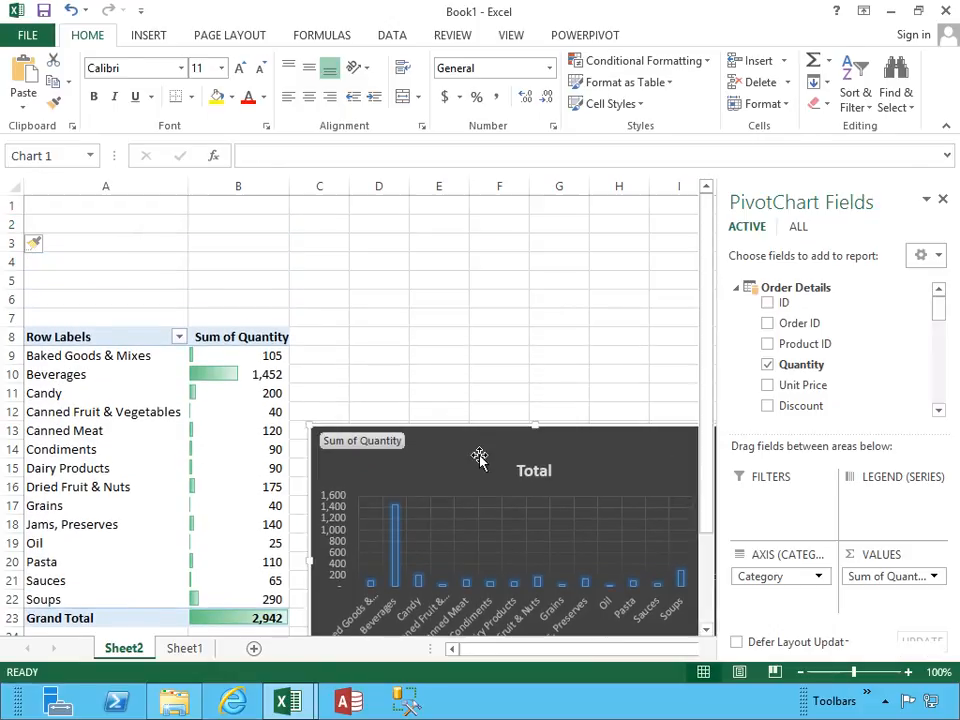
pyautogui.moveTo(468, 455); pyautogui.dragTo(460, 361)
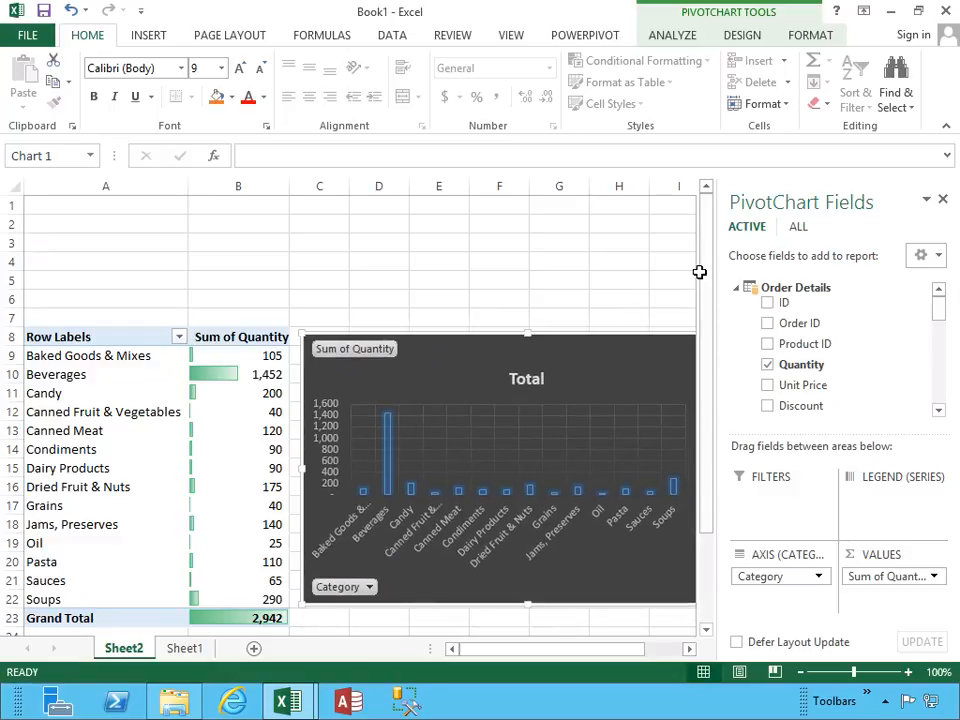
# Add the Category field from Products as a slicer and move it up over the PivotTable's header area.
pyautogui.moveTo(945, 320); pyautogui.dragTo(939, 400)
pyautogui.rightClick(853, 378)
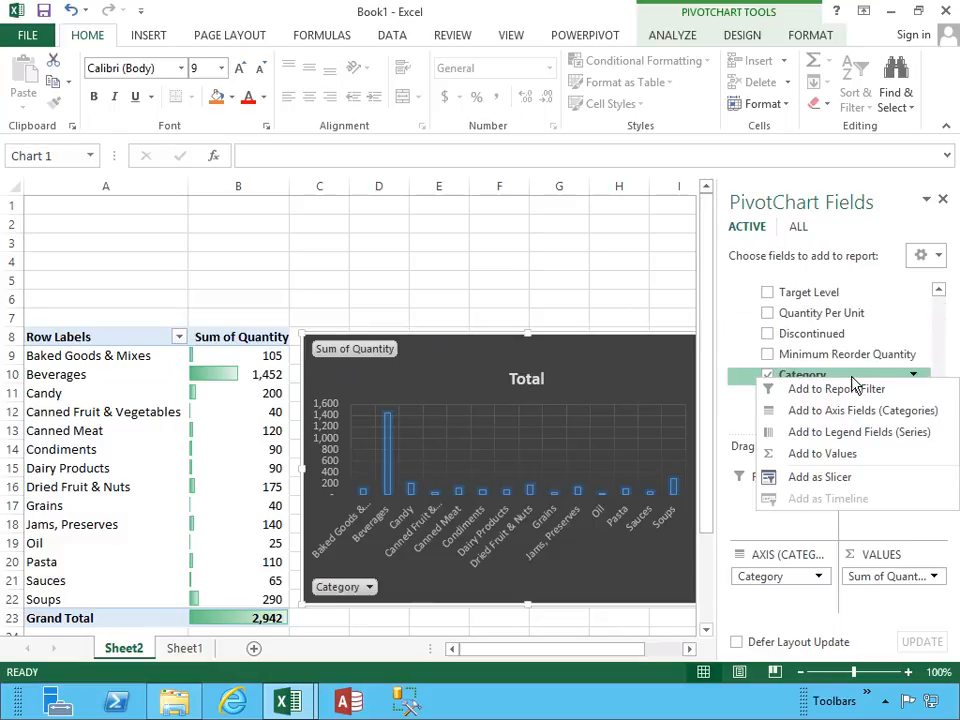
pyautogui.click(830, 478)
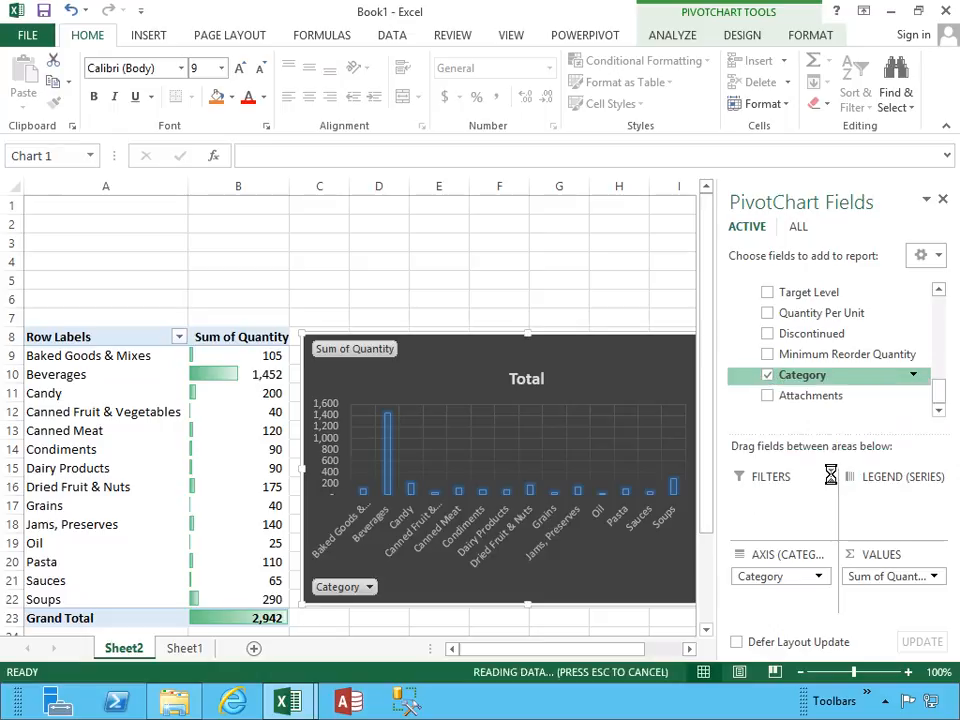
pyautogui.moveTo(371, 306); pyautogui.dragTo(165, 219)
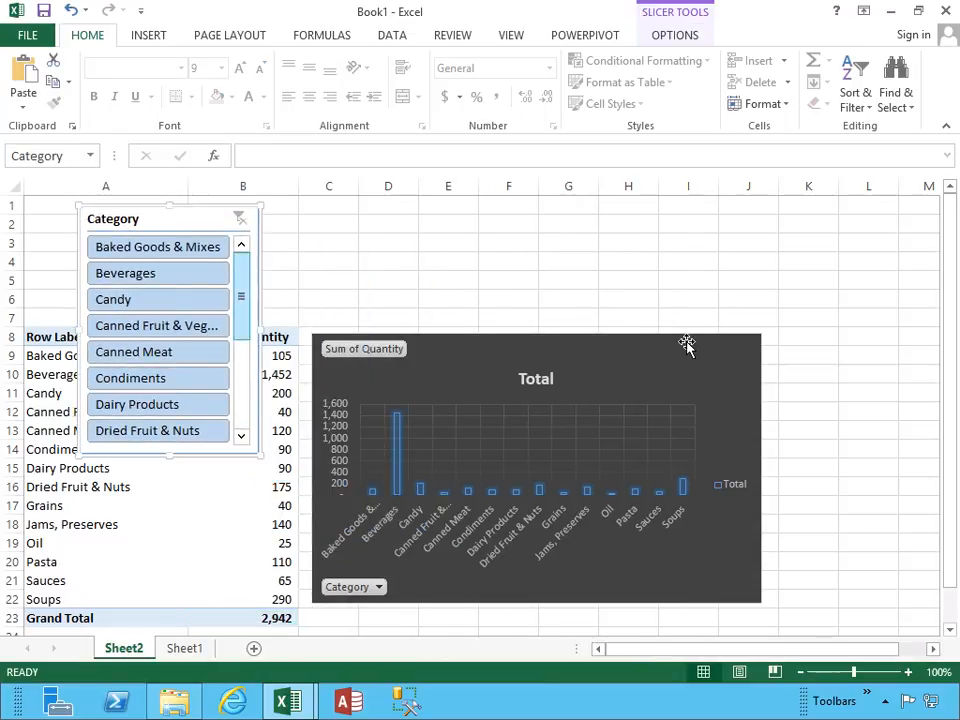
# Add the Shipped Date field from the Orders table as a slicer and place it beside the Category slicer.
pyautogui.click(35, 355)
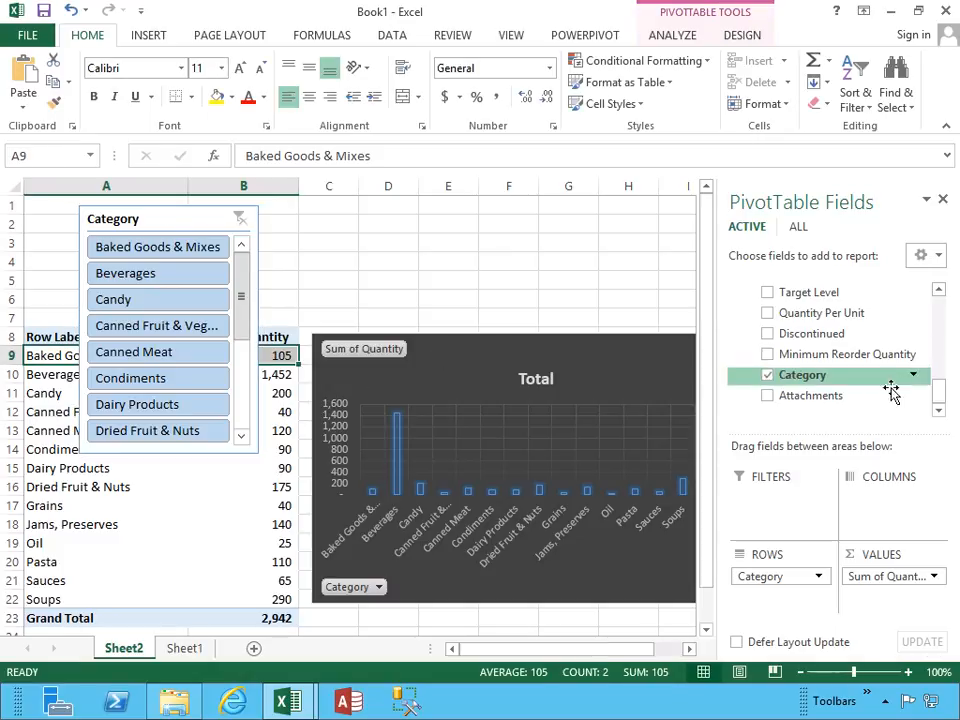
pyautogui.moveTo(944, 401); pyautogui.dragTo(946, 362)
pyautogui.click(737, 321)
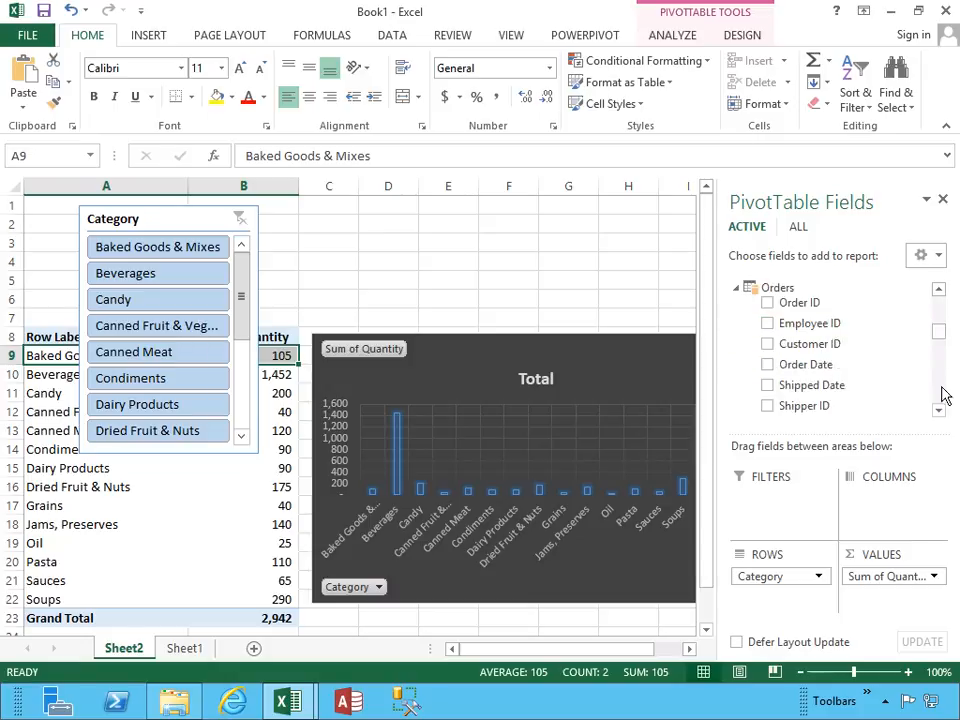
pyautogui.rightClick(799, 386)
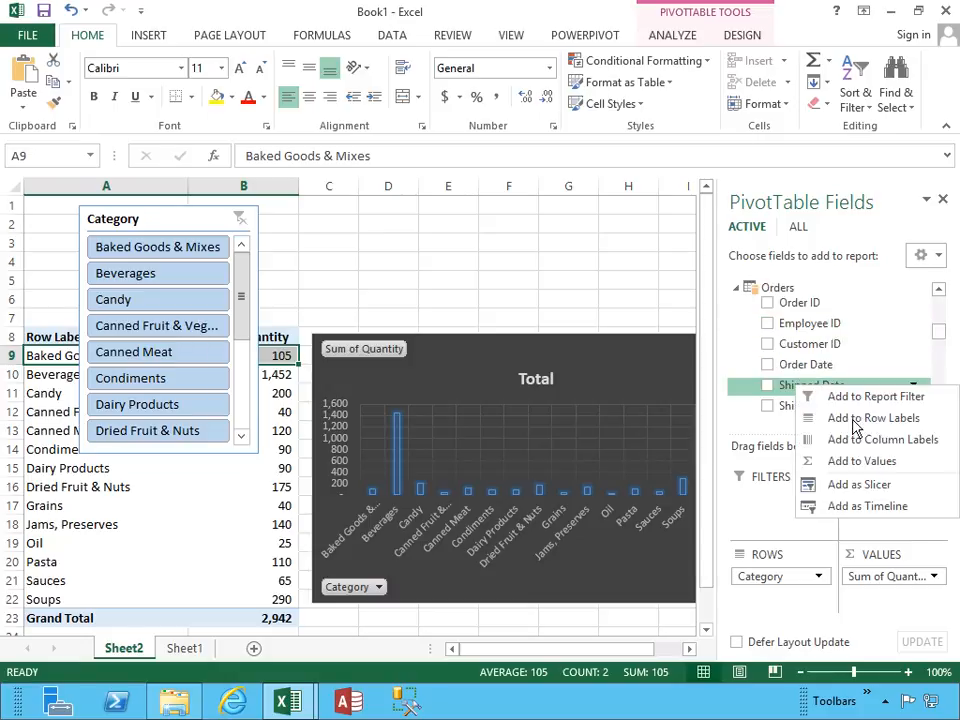
pyautogui.click(858, 485)
pyautogui.moveTo(373, 314); pyautogui.dragTo(388, 230)
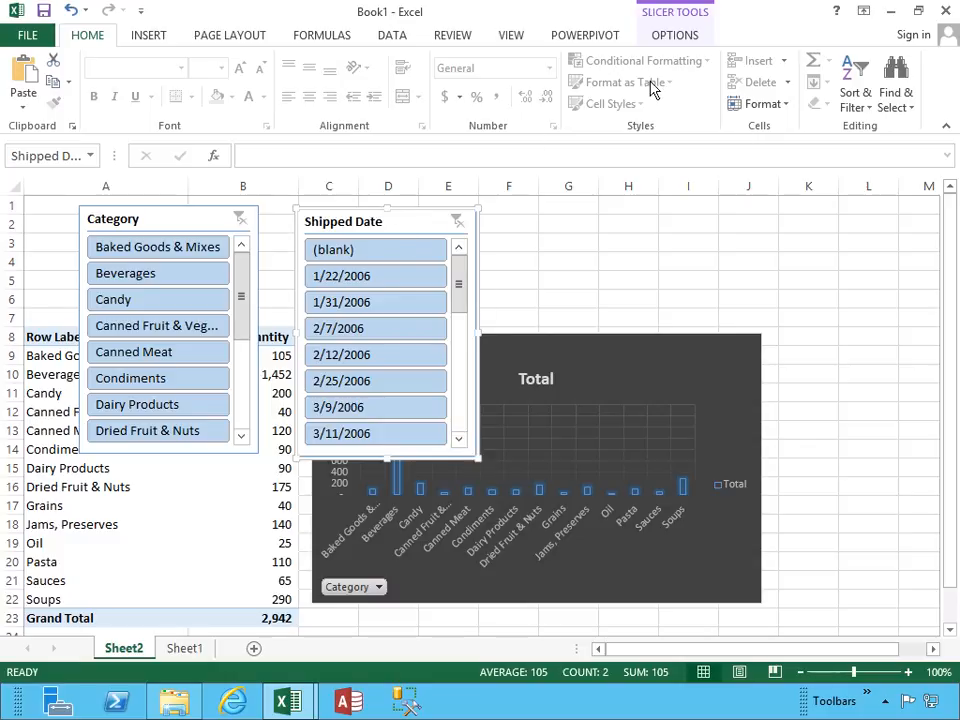
pyautogui.click(676, 40)
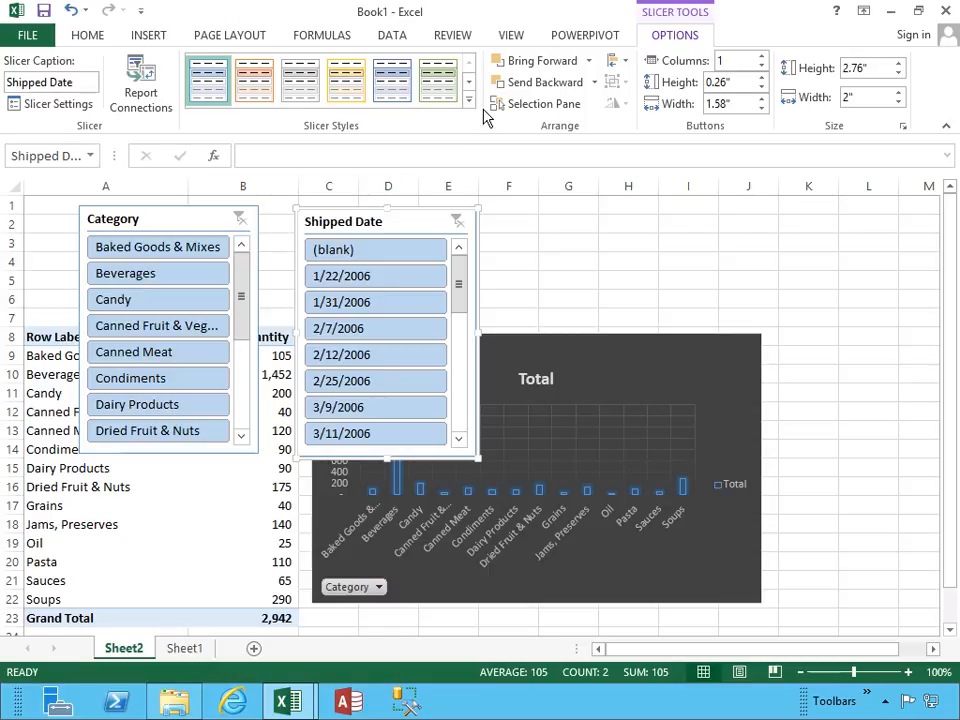
pyautogui.click(472, 104)
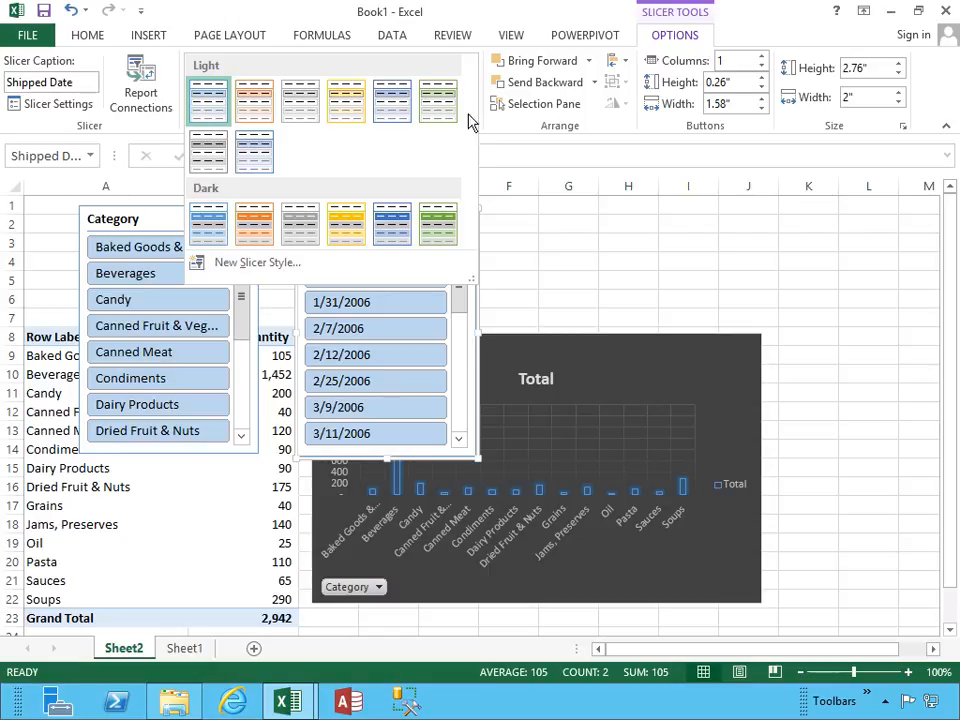
pyautogui.click(463, 304)
pyautogui.moveTo(463, 296); pyautogui.dragTo(467, 250)
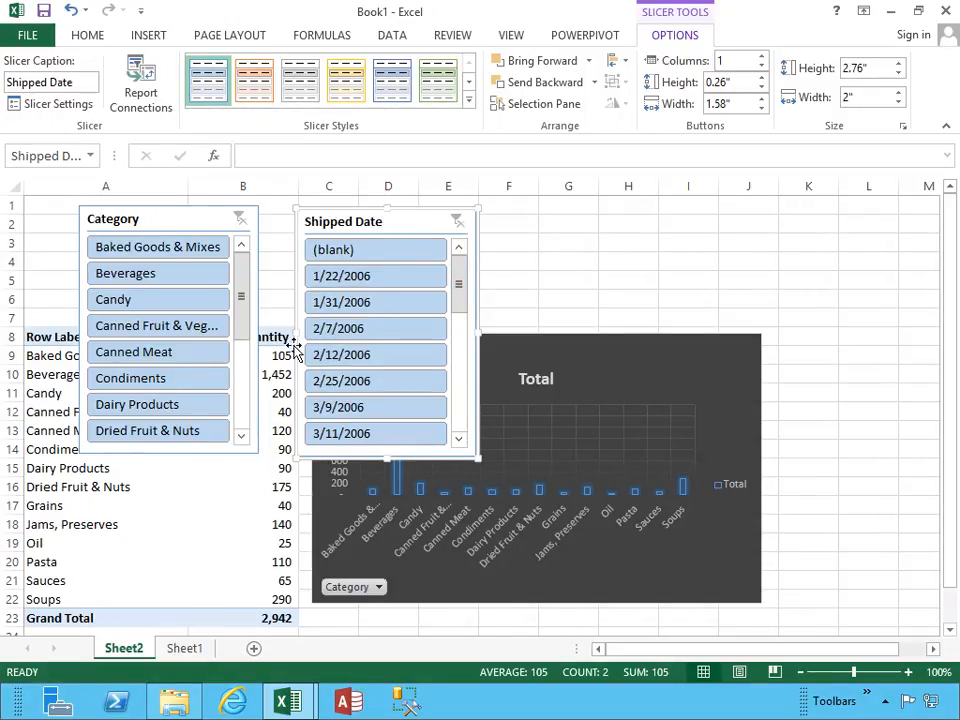
# Add the Shipped Date field from Orders as a timeline for the PivotTable and delete the Shipped Date slicer.
pyautogui.click(50, 355)
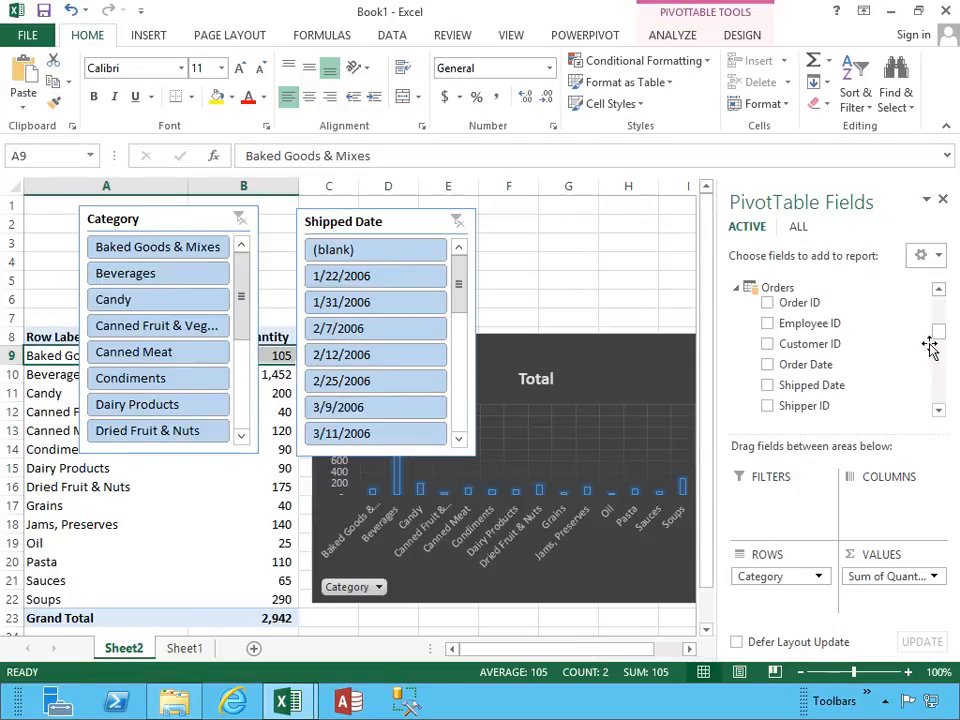
pyautogui.rightClick(820, 391)
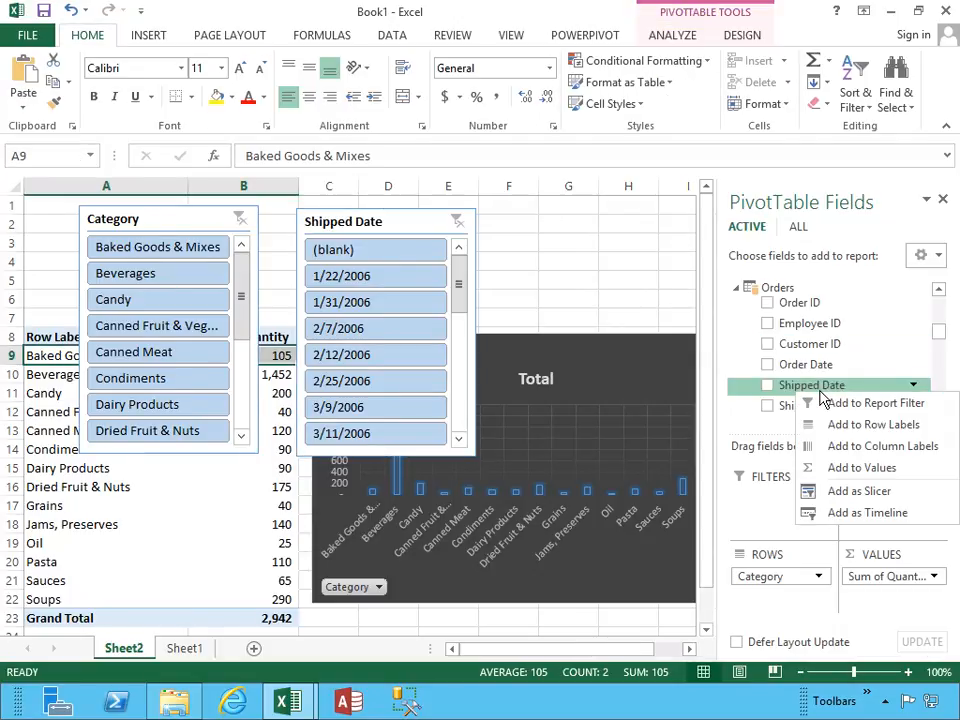
pyautogui.click(835, 522)
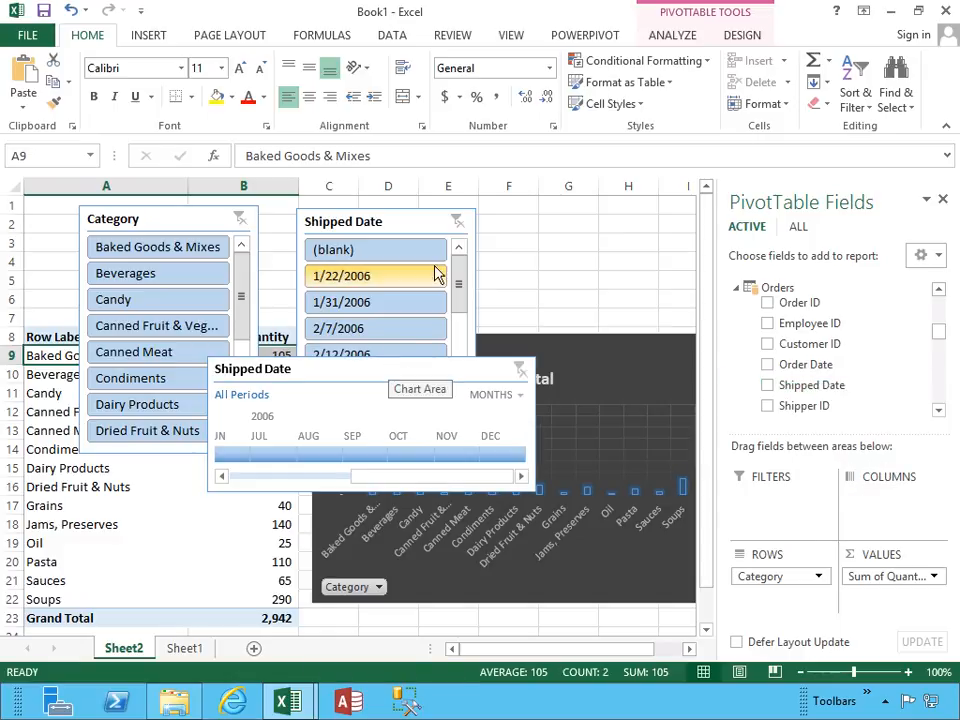
pyautogui.click(403, 222)
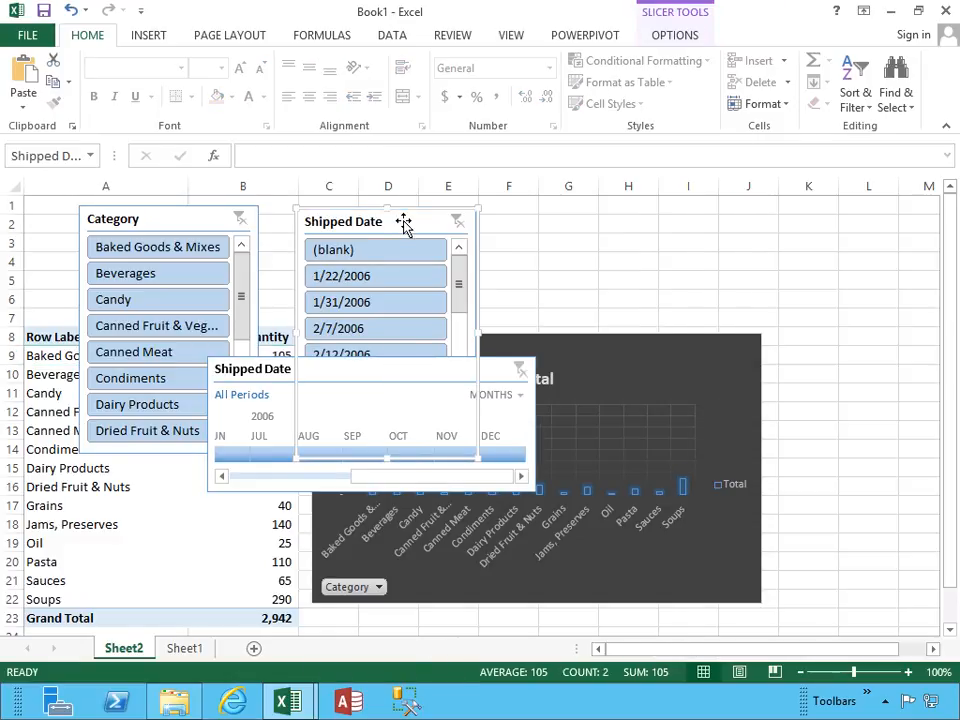
pyautogui.press('Delete')
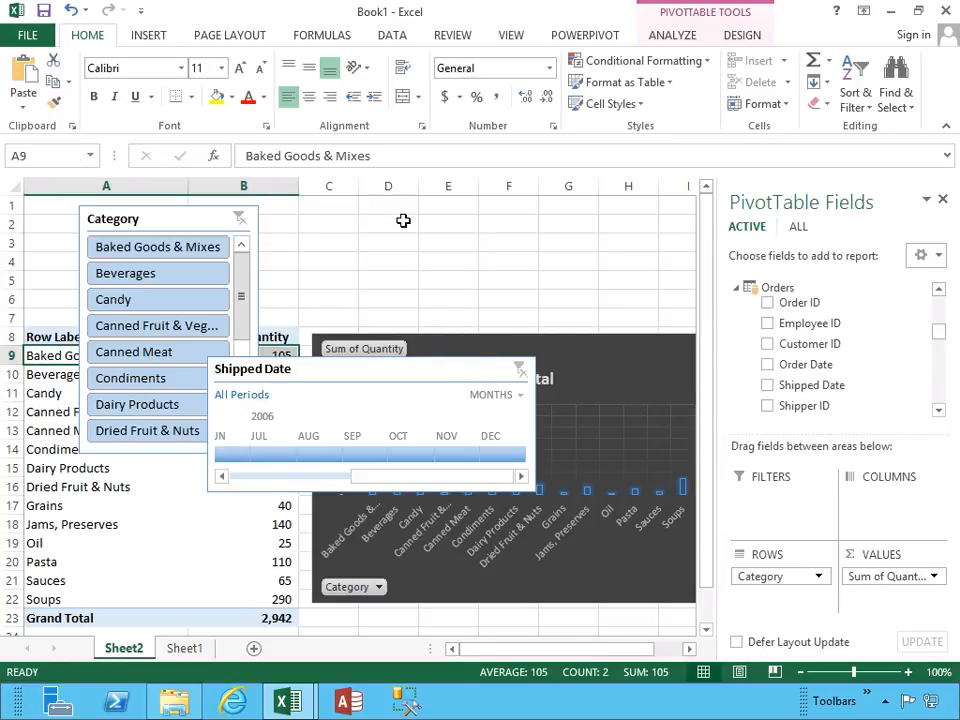
# Move the Shipped Date timeline above the PivotChart and widen it to reach the chart's far edge.
pyautogui.moveTo(379, 371); pyautogui.dragTo(450, 214)
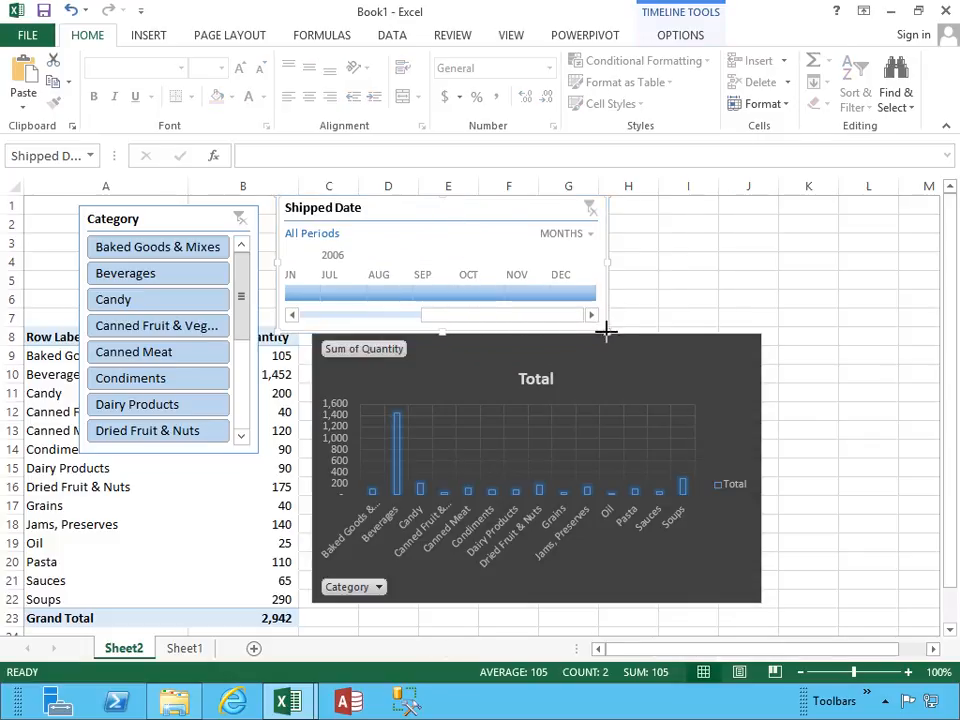
pyautogui.moveTo(674, 322); pyautogui.dragTo(761, 322)
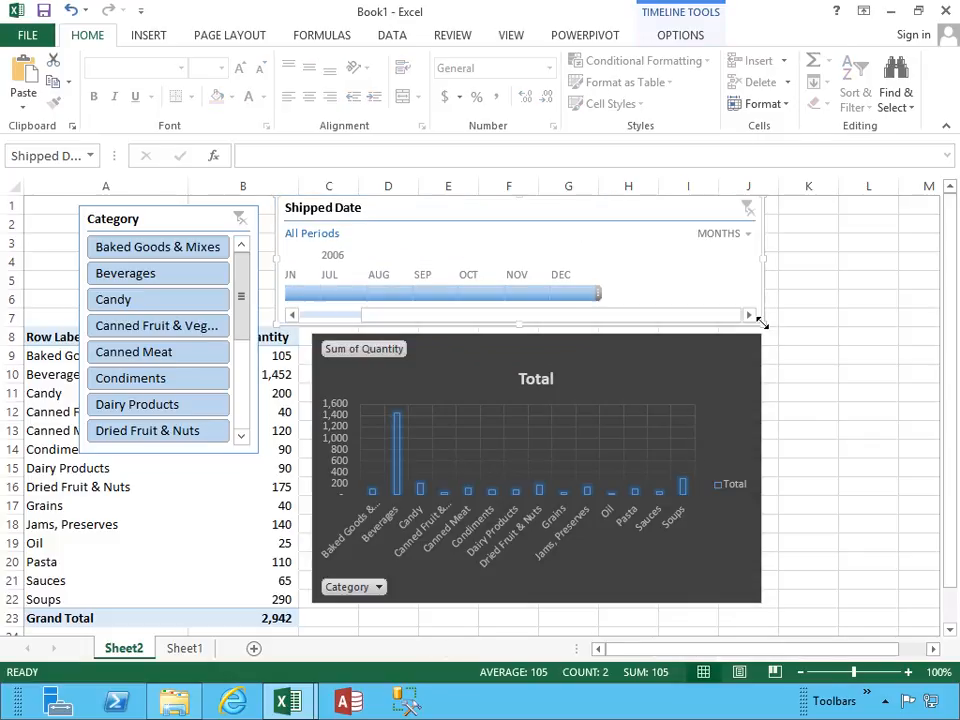
# Nudge the PivotChart down slightly and move the Category slicer off the PivotTable to the empty columns beyond the chart.
pyautogui.click(470, 360)
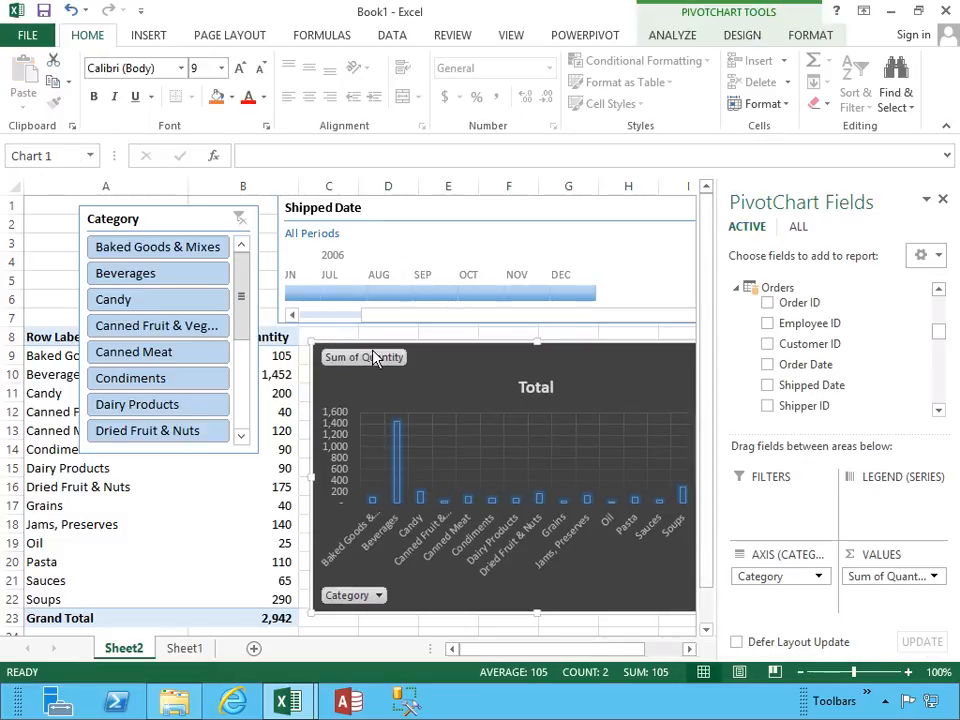
pyautogui.moveTo(140, 218); pyautogui.dragTo(574, 268)
pyautogui.click(533, 226)
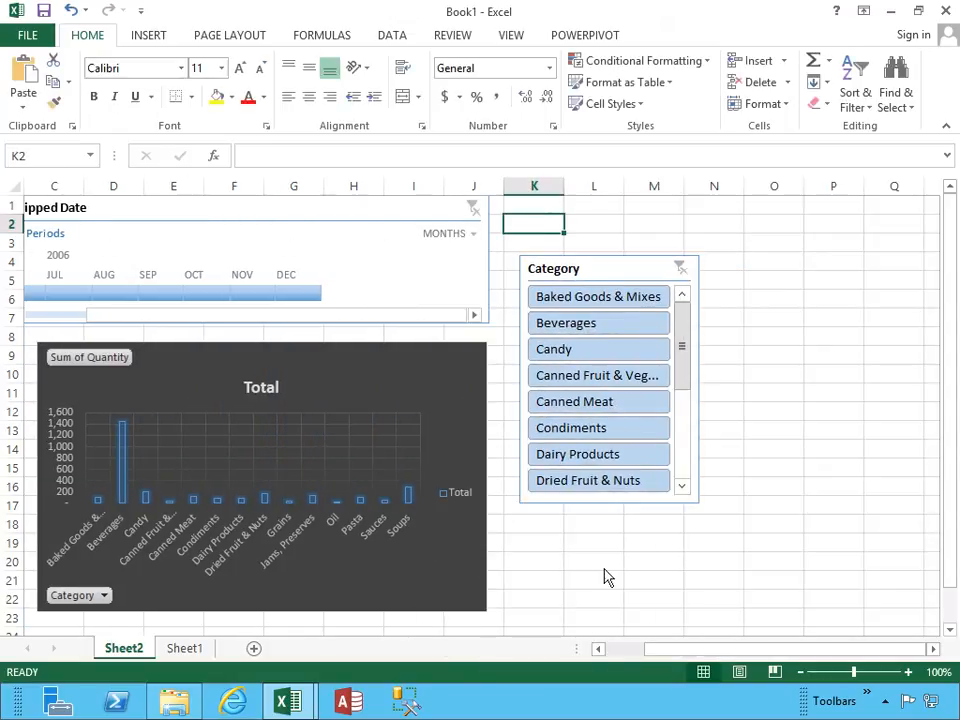
pyautogui.moveTo(670, 658); pyautogui.dragTo(628, 658)
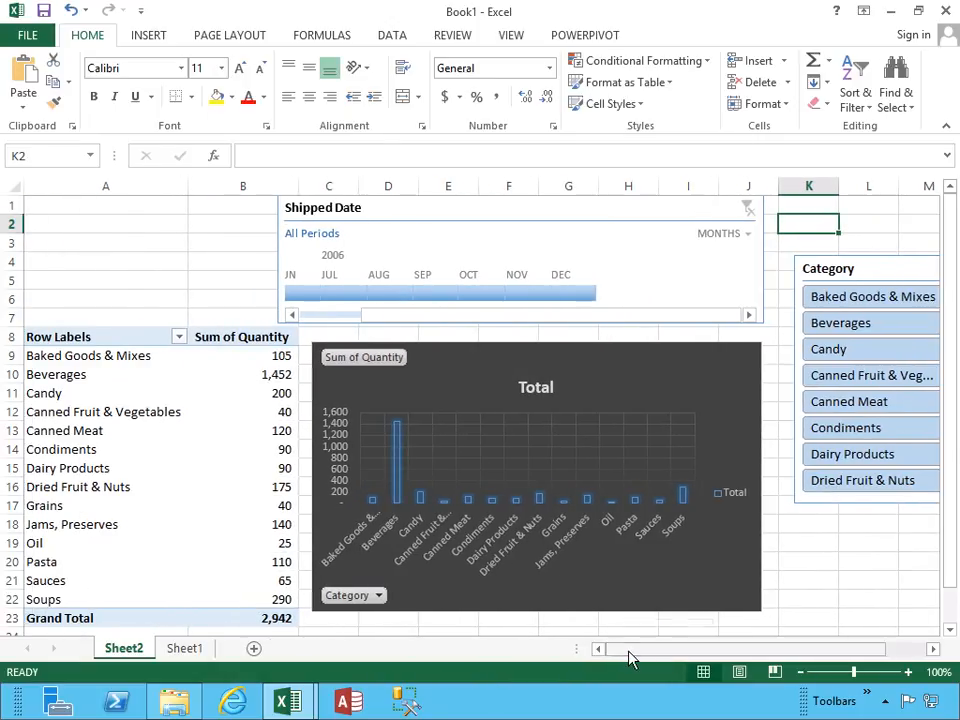
# Widen the Shipped Date timeline to start over column A, and filter it to January through June 2006.
pyautogui.click(275, 252)
pyautogui.moveTo(275, 252); pyautogui.dragTo(144, 256)
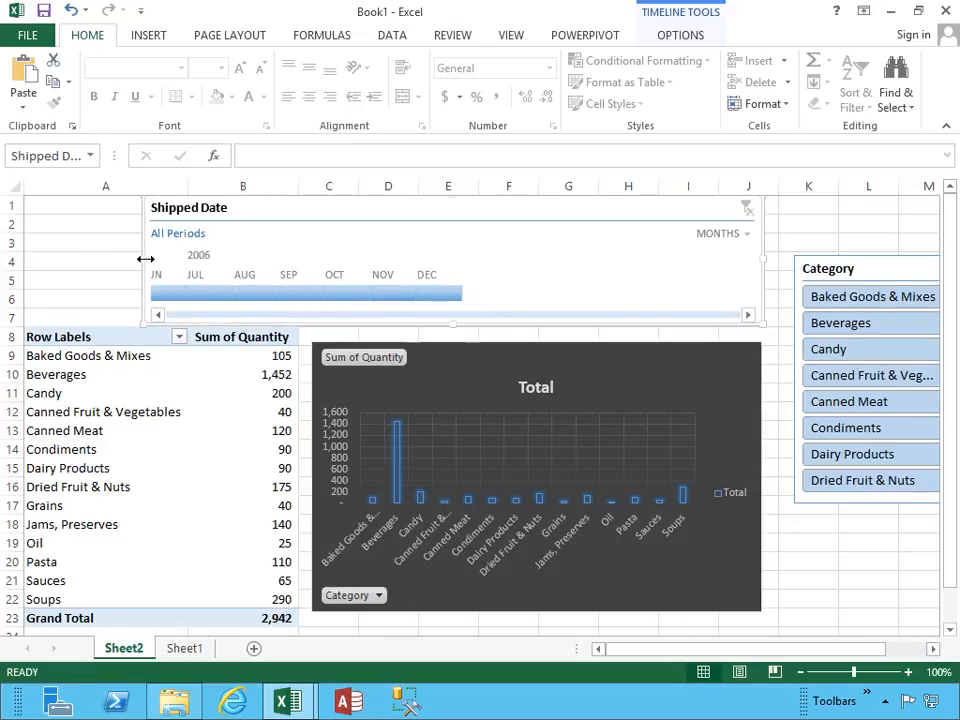
pyautogui.moveTo(144, 257); pyautogui.dragTo(73, 258)
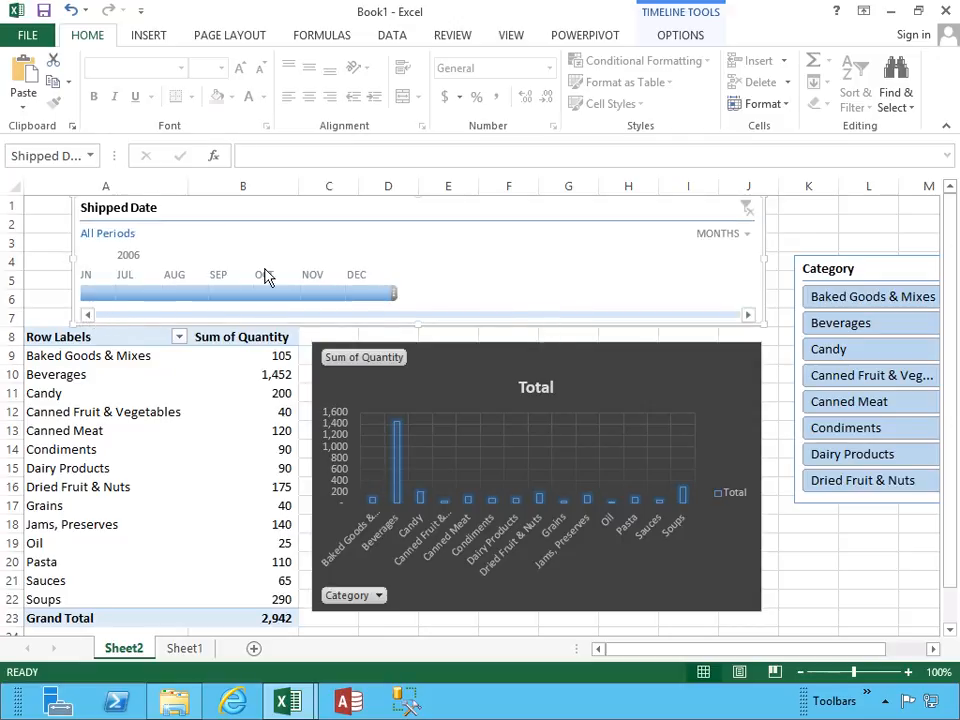
pyautogui.moveTo(380, 300); pyautogui.dragTo(265, 300)
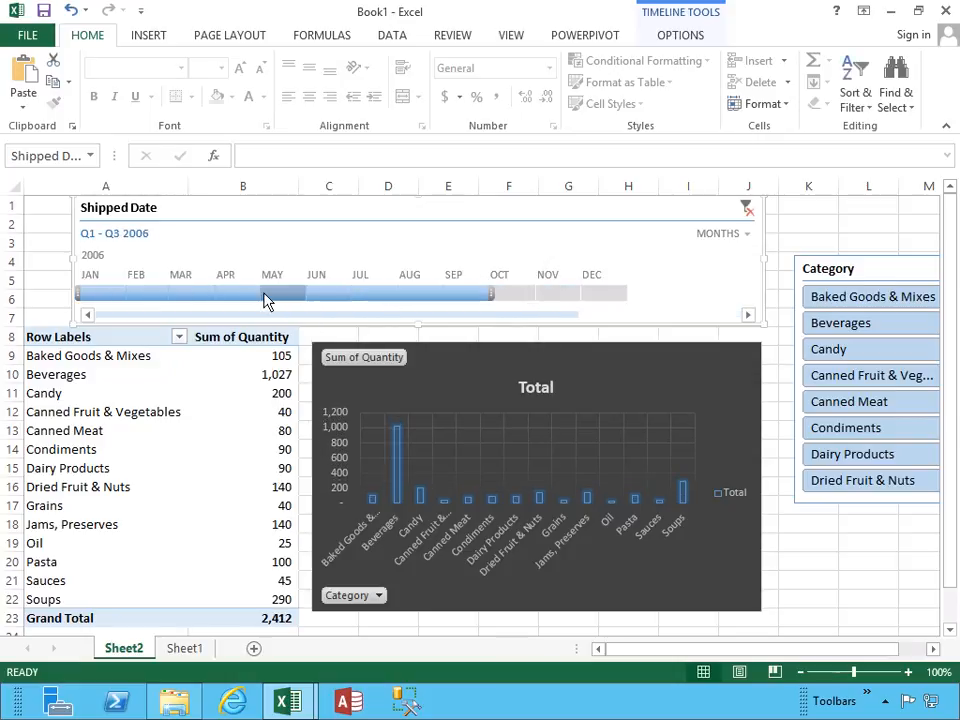
pyautogui.moveTo(491, 294); pyautogui.dragTo(354, 286)
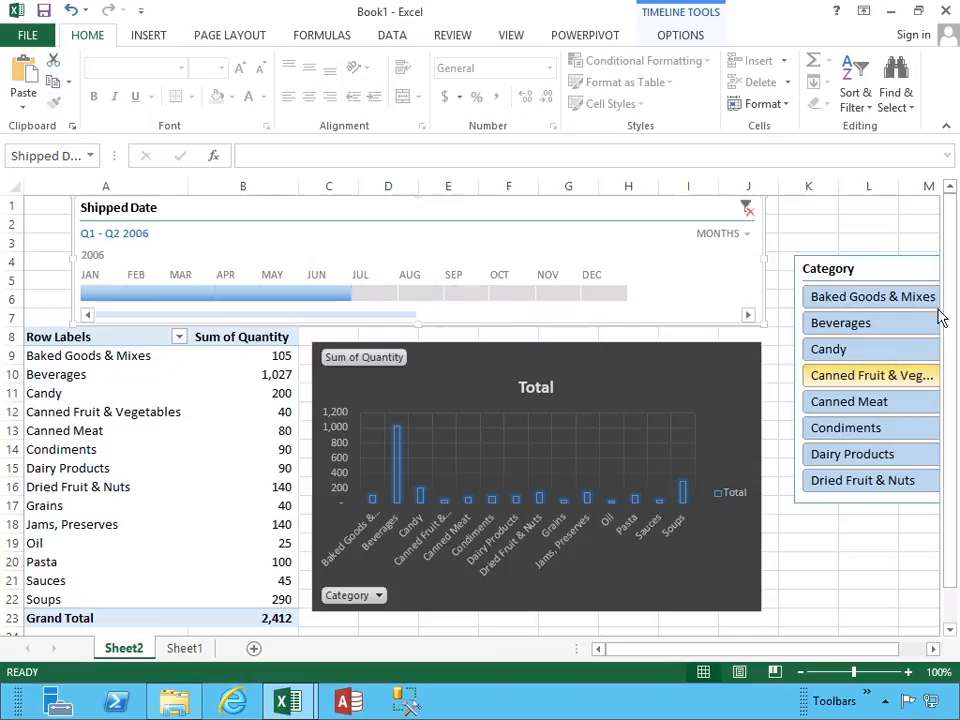
# Move the Category slicer up next to the PivotChart and lengthen it down to about row 26 to fit more categories.
pyautogui.moveTo(868, 264); pyautogui.dragTo(853, 238)
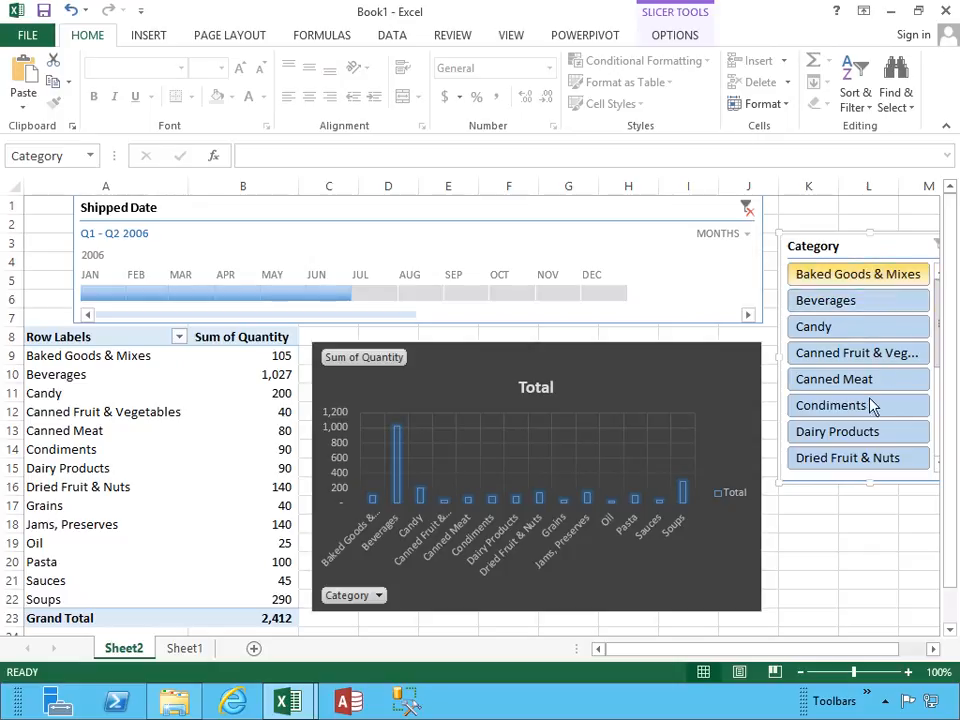
pyautogui.moveTo(864, 517); pyautogui.dragTo(855, 591)
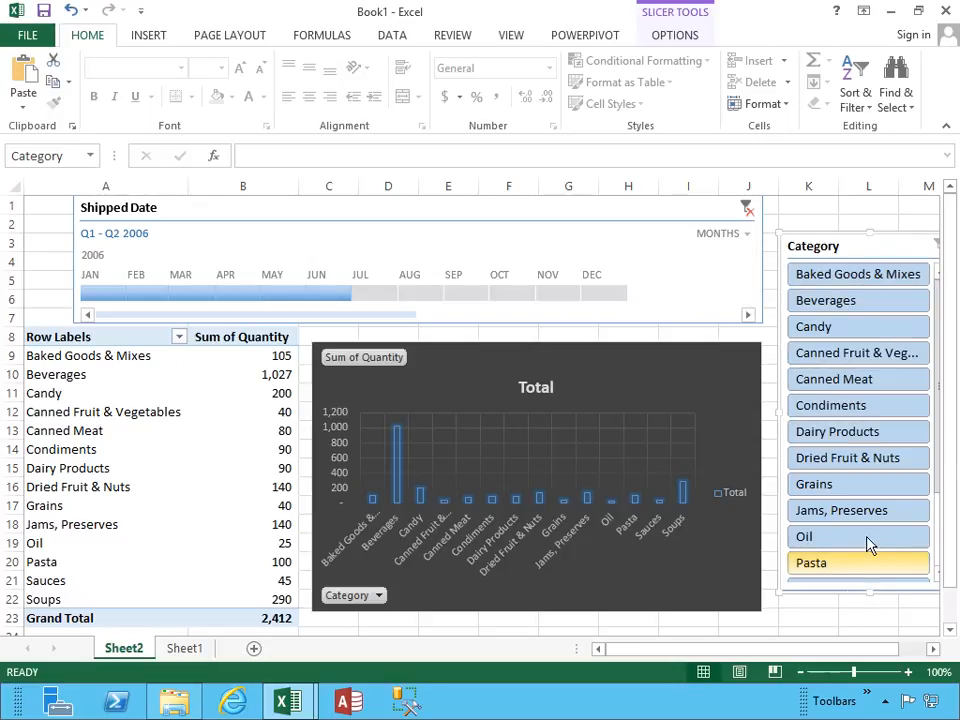
pyautogui.scroll(-1, 862, 625)
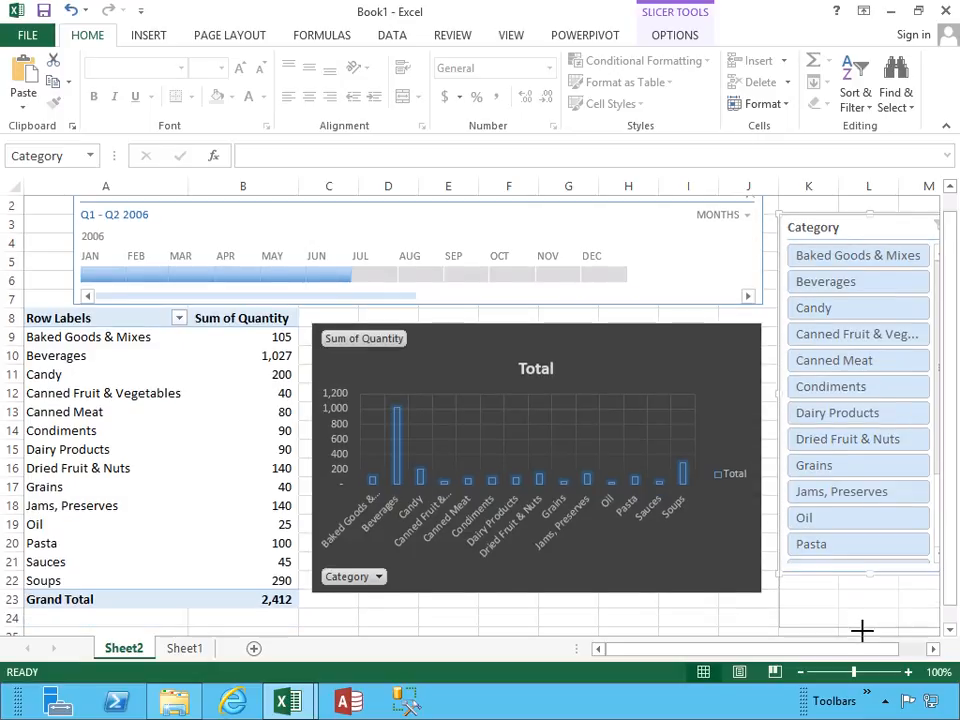
pyautogui.scroll(-2, 862, 628)
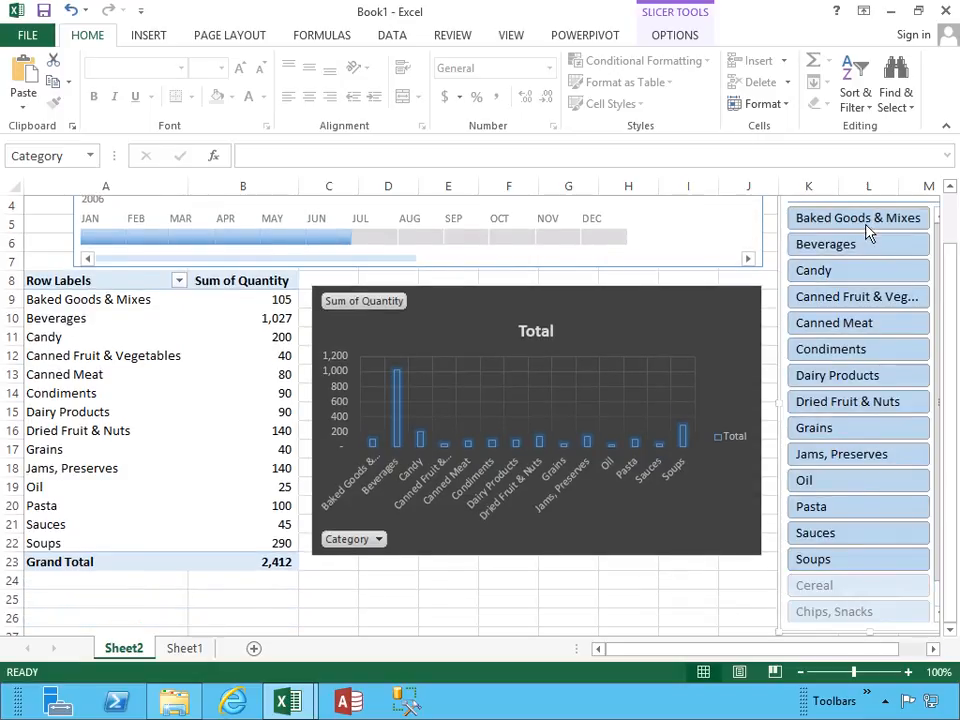
pyautogui.moveTo(952, 265); pyautogui.dragTo(949, 200)
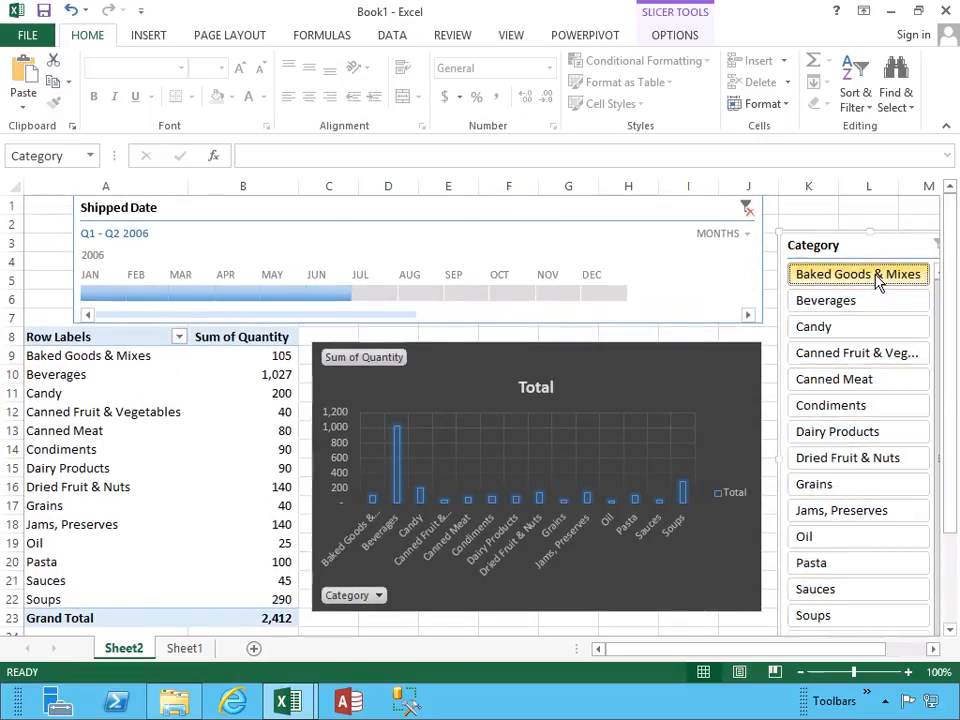
# Filter the Category slicer to Baked Goods & Mixes, Beverages, Candy, Canned Fruit & Vegetables and Canned Meat.
pyautogui.click(877, 282)
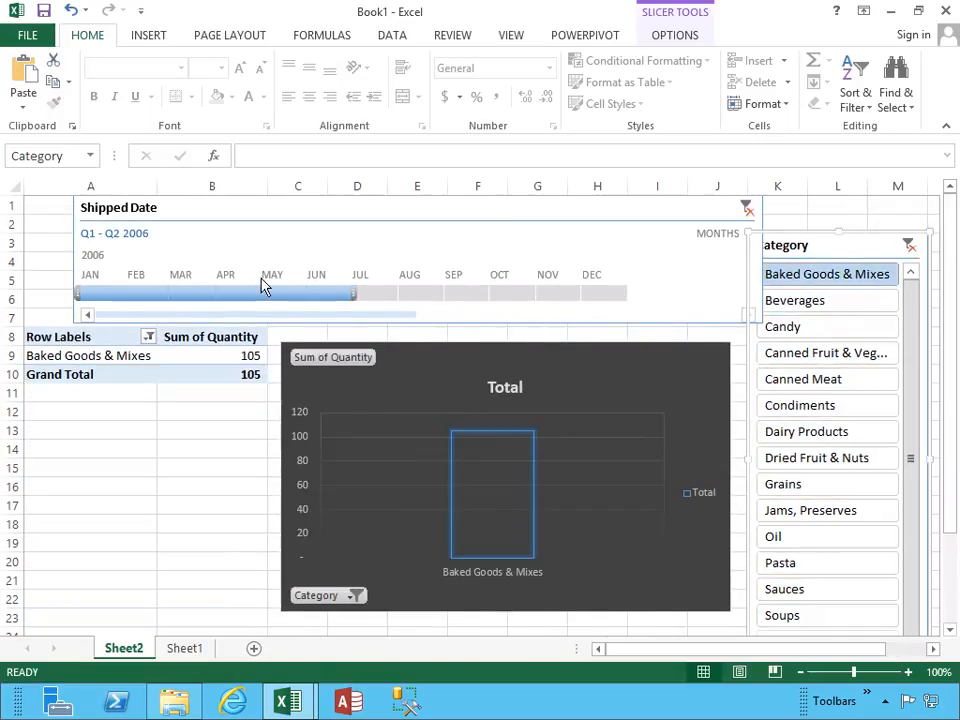
pyautogui.click(812, 299)
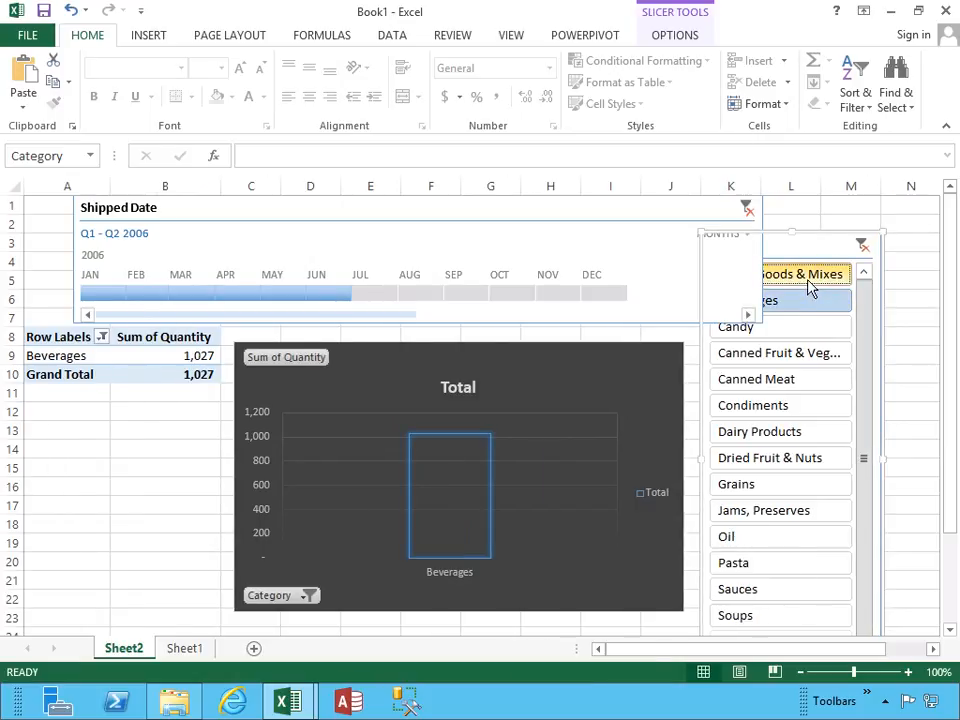
pyautogui.keyDown('ctrl'); pyautogui.click(808, 279); pyautogui.keyUp('ctrl')
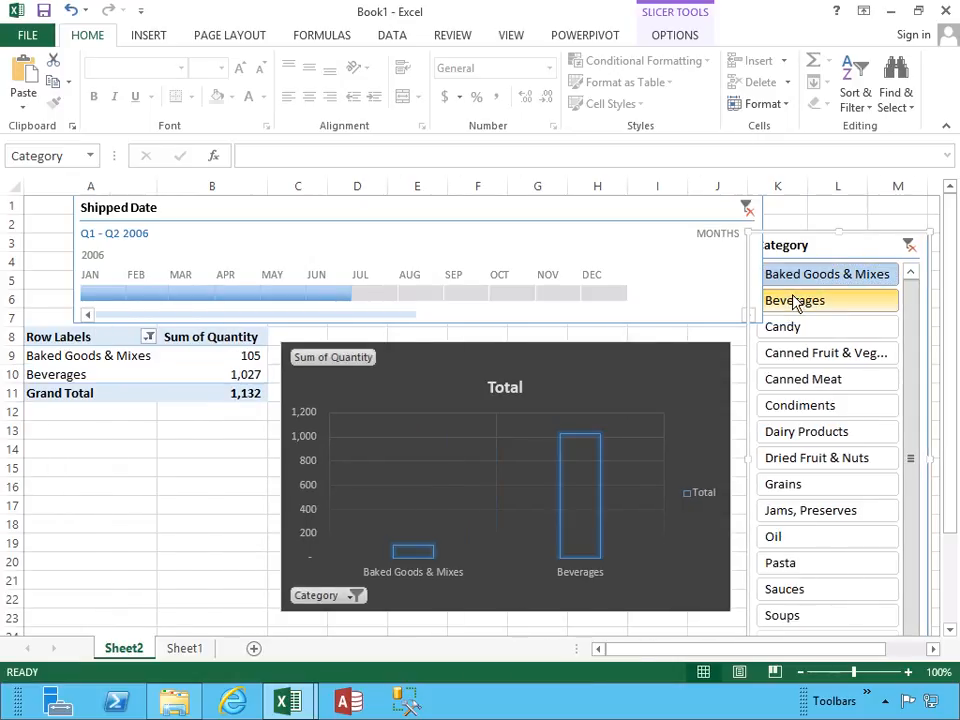
pyautogui.keyDown('ctrl'); pyautogui.click(791, 326); pyautogui.keyUp('ctrl')
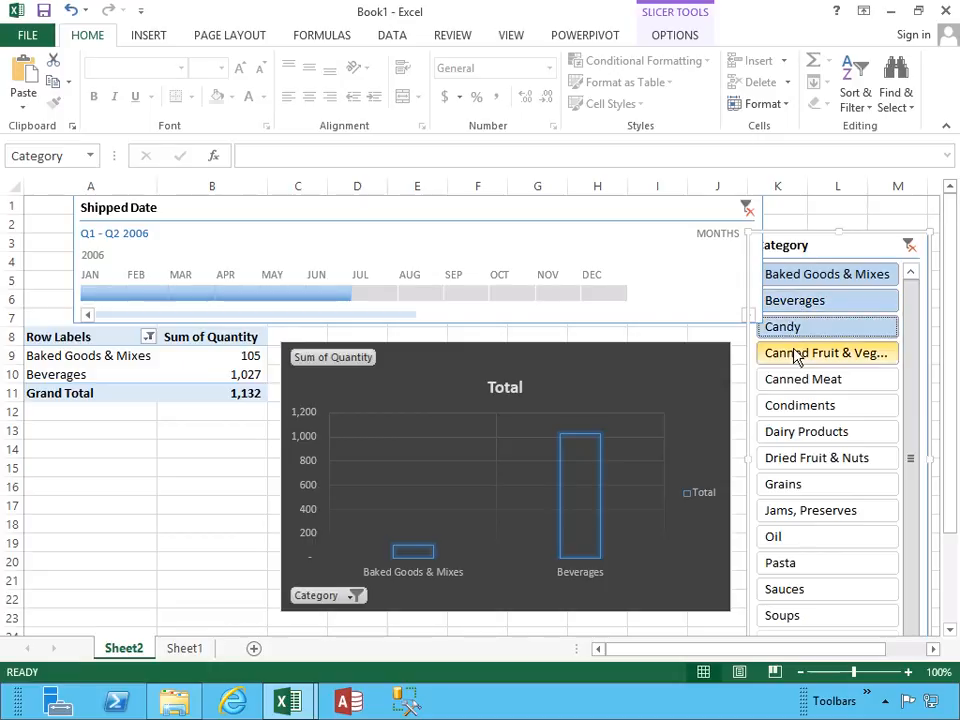
pyautogui.keyDown('ctrl'); pyautogui.click(795, 355); pyautogui.keyUp('ctrl')
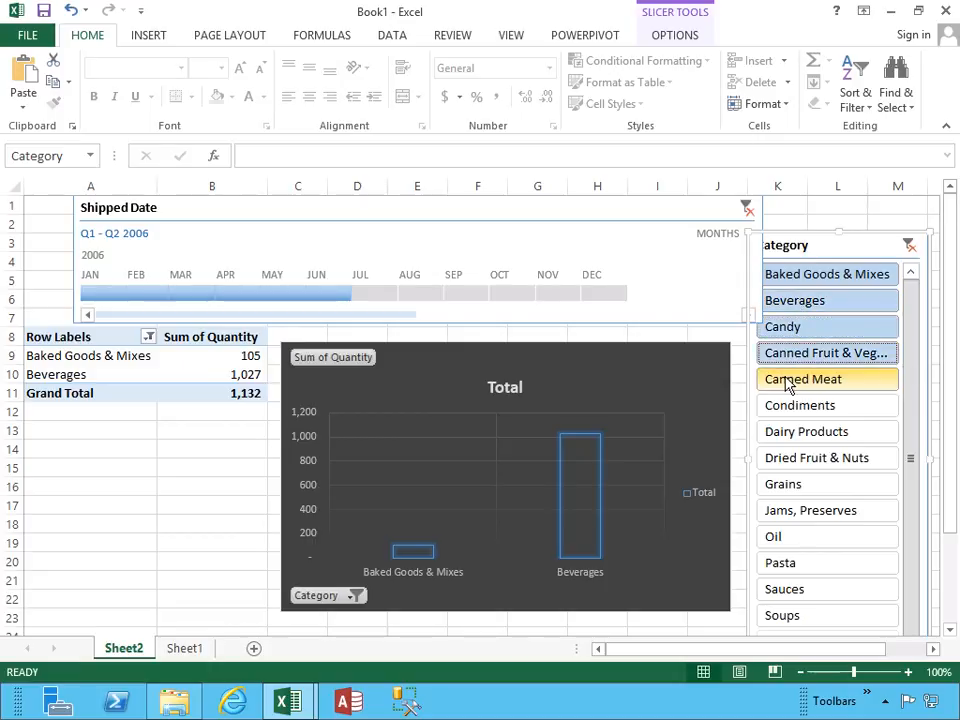
pyautogui.keyDown('ctrl'); pyautogui.click(790, 380); pyautogui.keyUp('ctrl')
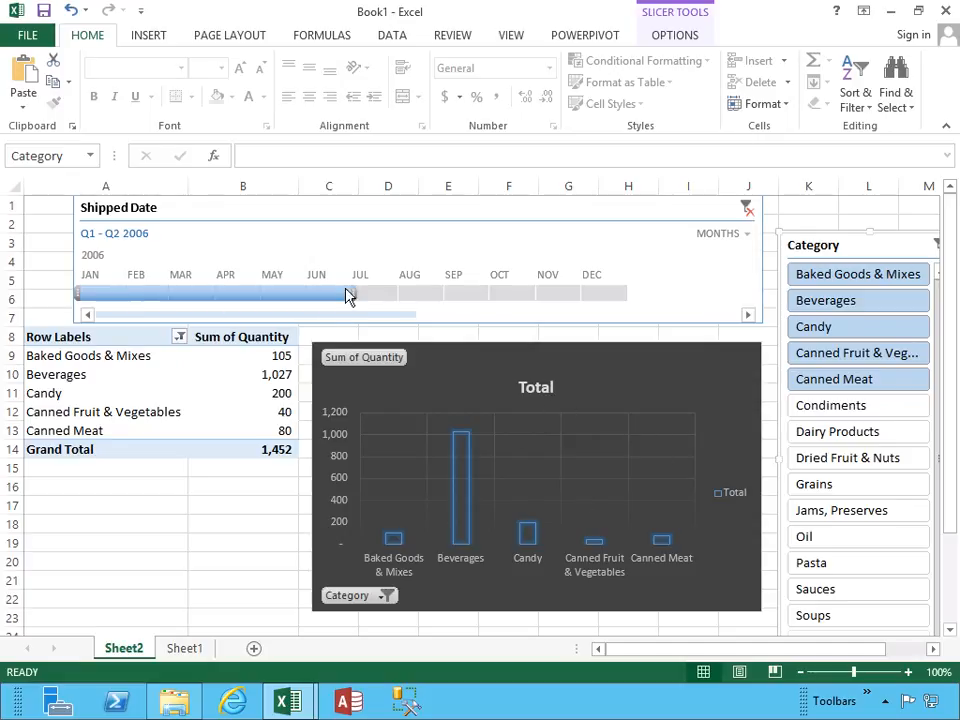
# Set the Shipped Date timeline range to June through August 2006 and select the PivotTable's Sum of Quantity header.
pyautogui.moveTo(80, 293); pyautogui.dragTo(432, 300)
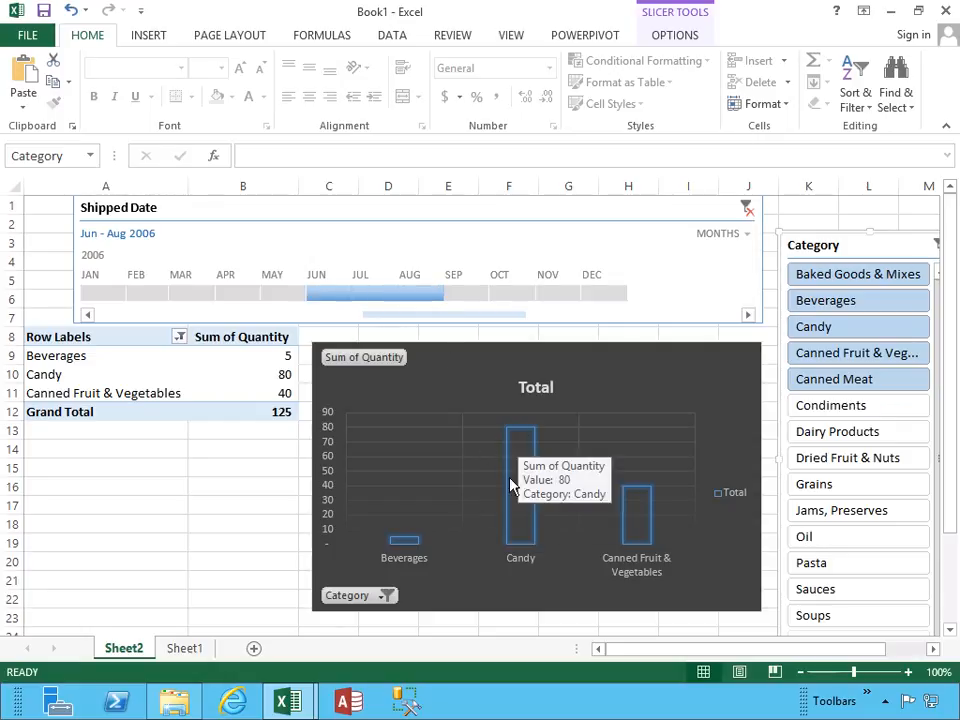
pyautogui.moveTo(518, 516)
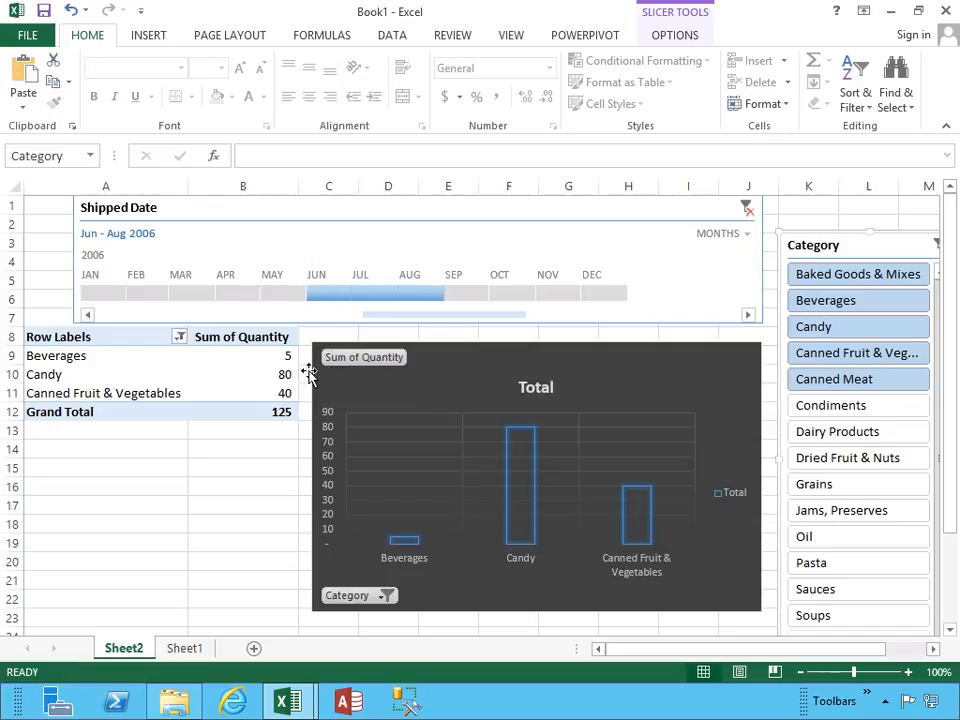
pyautogui.click(260, 341)
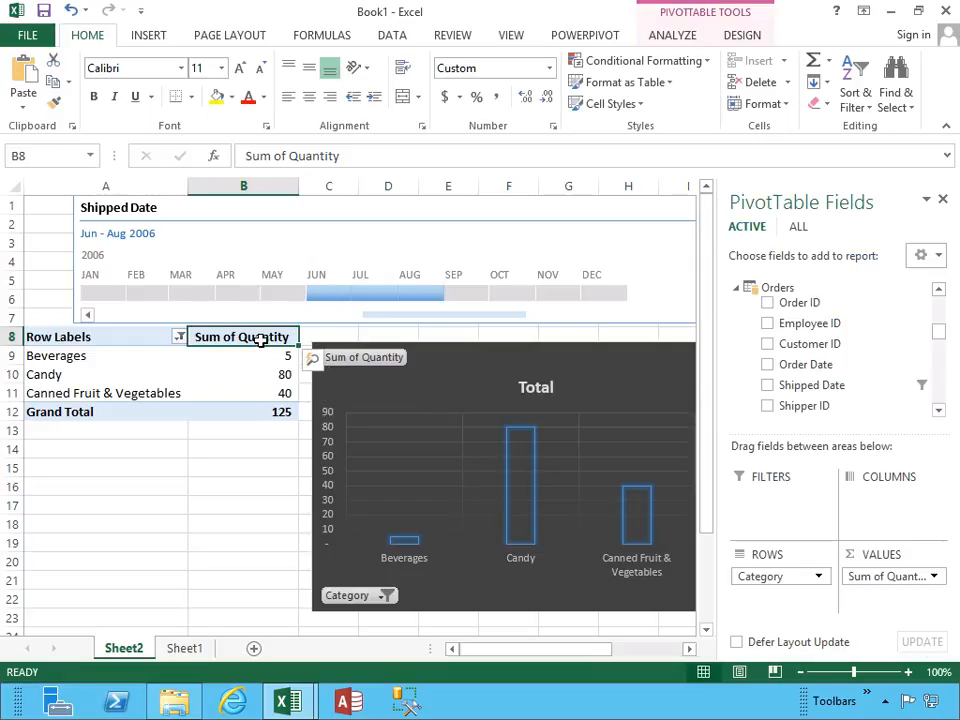
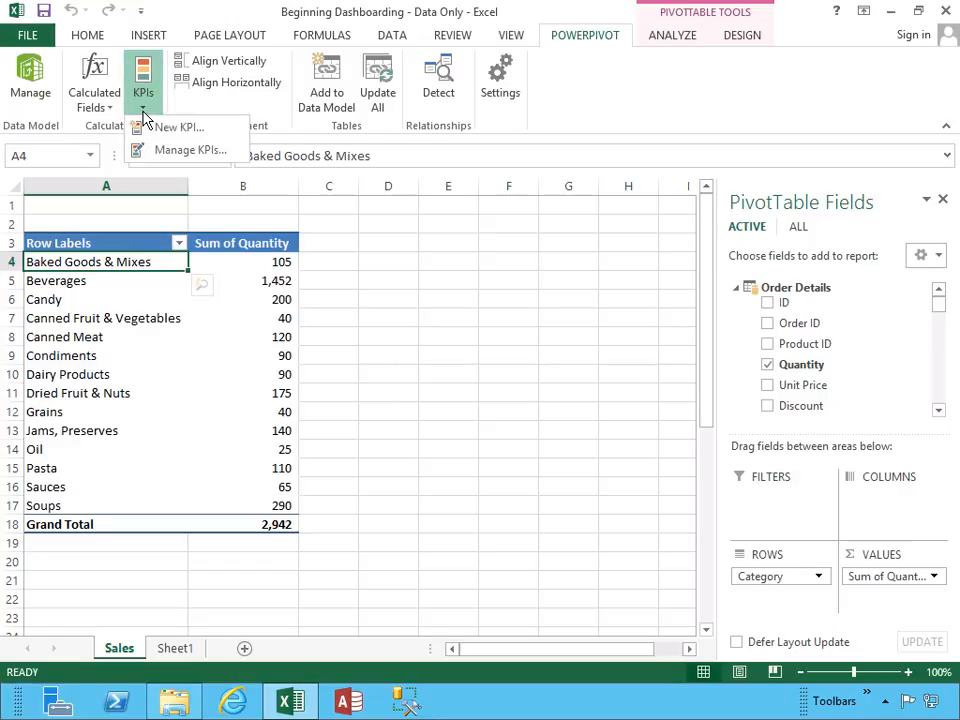
# Try to create a new KPI, and start a new calculated field with Order Details as its table.
pyautogui.click(143, 126)
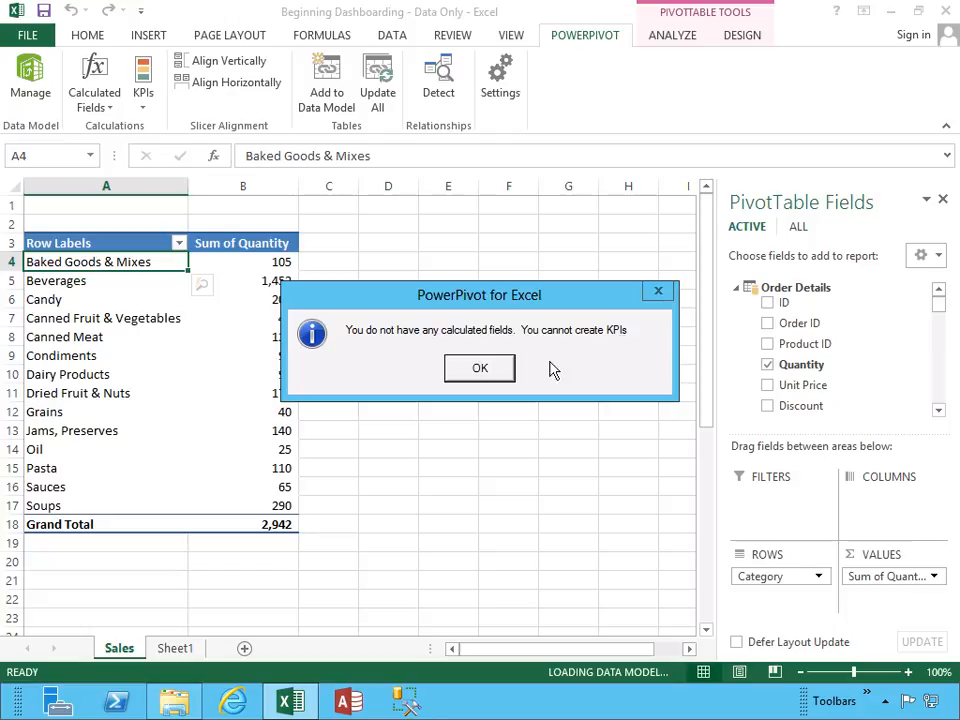
pyautogui.click(495, 369)
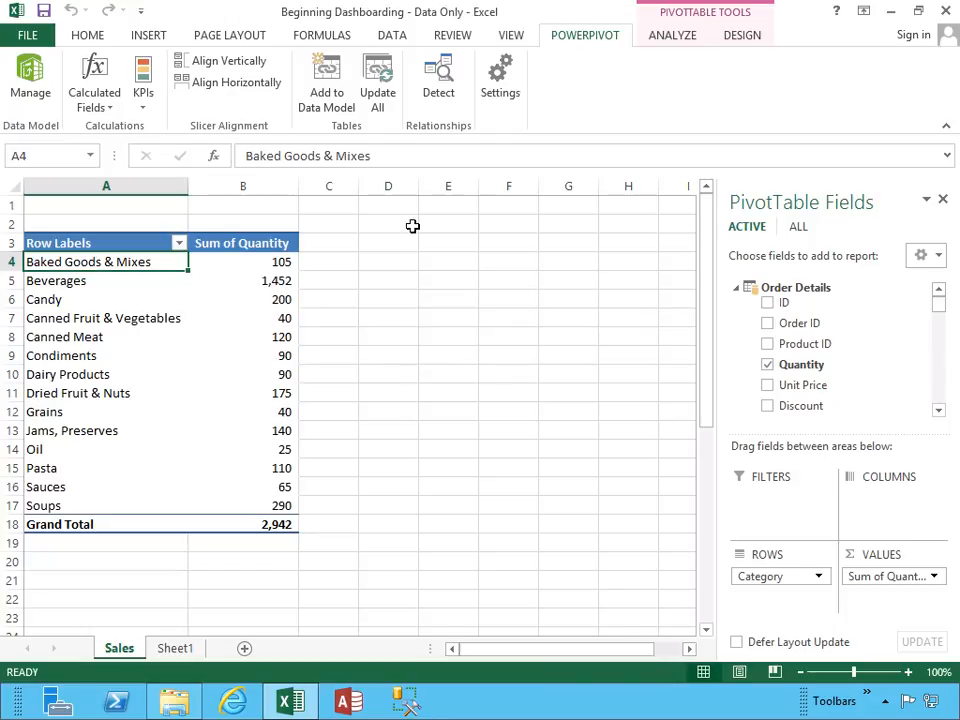
pyautogui.click(108, 112)
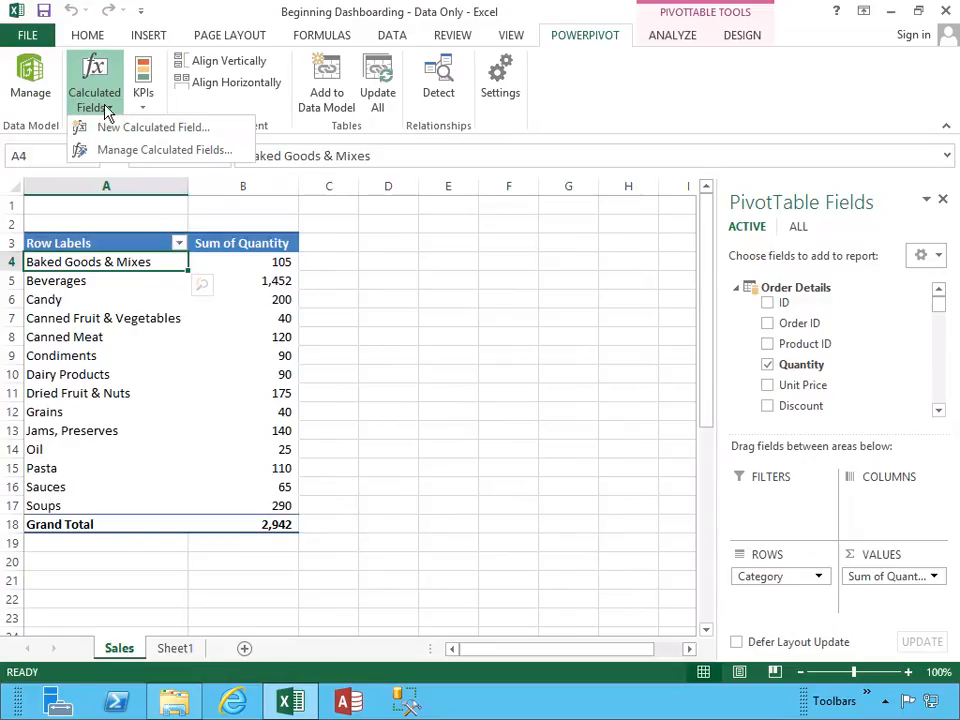
pyautogui.click(112, 129)
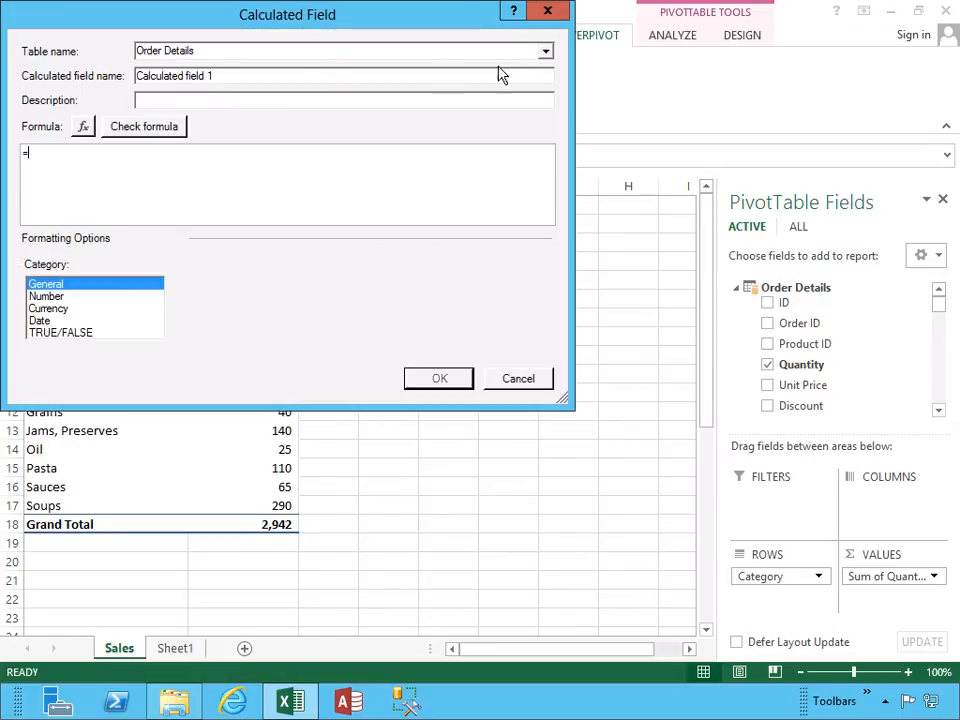
pyautogui.click(546, 52)
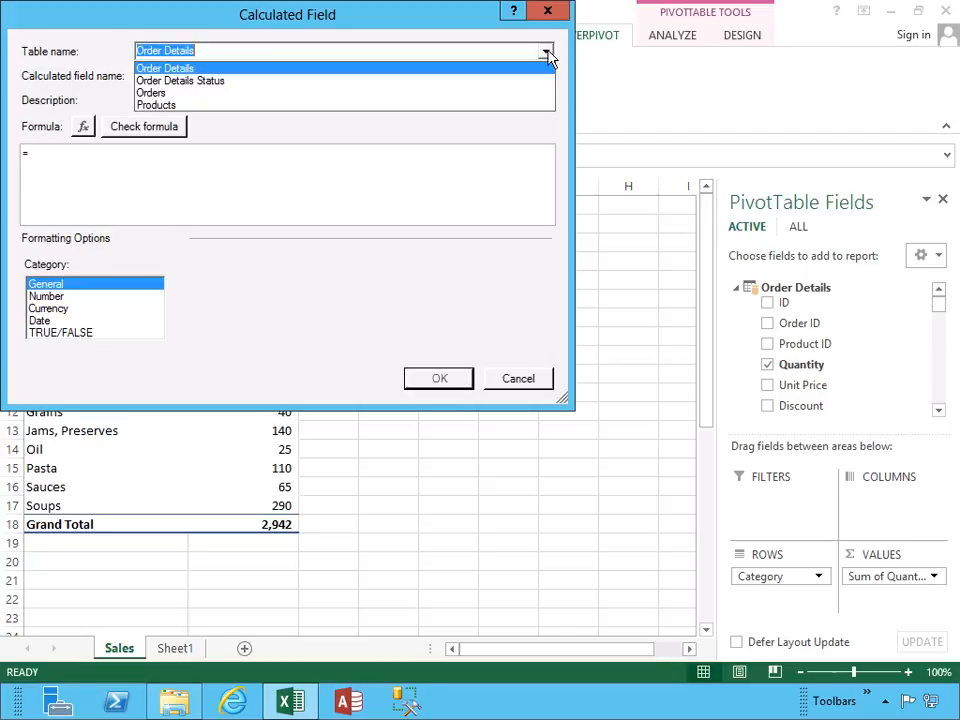
pyautogui.click(498, 68)
# Name the calculated field CF_SumOfQuantity and copy the same text into its description.
pyautogui.click(219, 75)
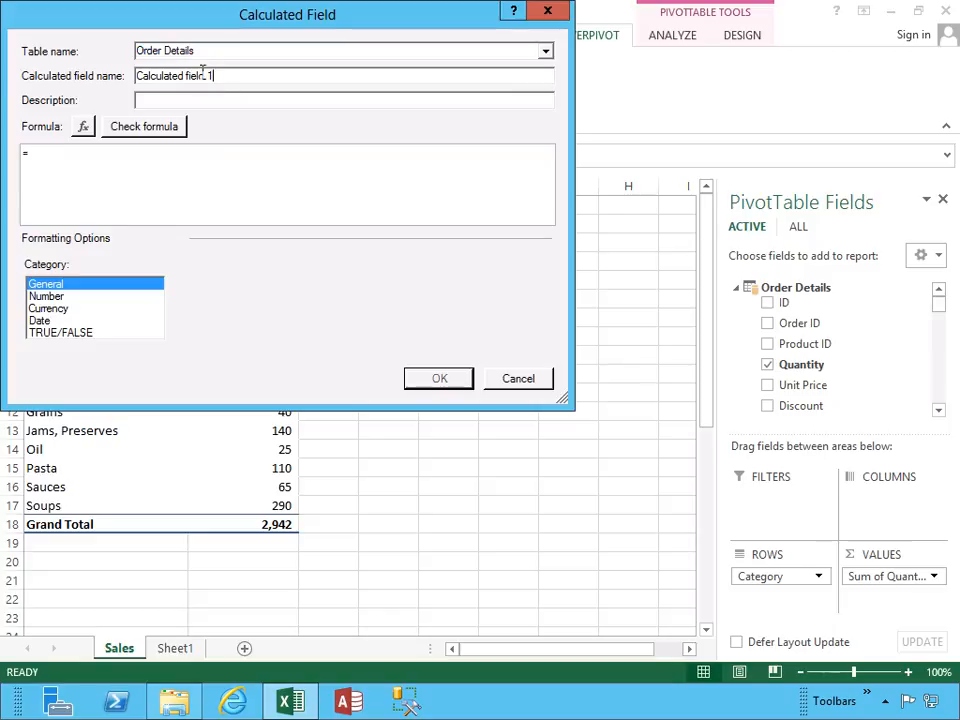
pyautogui.moveTo(219, 75); pyautogui.dragTo(129, 79)
pyautogui.write('CF_')
pyautogui.write('SumOfQuantity')
pyautogui.hotkey('shift', 'Left')
pyautogui.hotkey('shift', 'Left')
pyautogui.hotkey('shift', 'Left')
pyautogui.hotkey('shift', 'Left')
pyautogui.hotkey('shift', 'Left')
pyautogui.hotkey('shift', 'Left')
pyautogui.hotkey('shift', 'Left')
pyautogui.hotkey('shift', 'Left')
pyautogui.hotkey('shift', 'Left')
pyautogui.hotkey('shift', 'Left')
pyautogui.hotkey('shift', 'Left')
pyautogui.hotkey('shift', 'Left')
pyautogui.hotkey('shift', 'Left')
pyautogui.hotkey('shift', 'Left')
pyautogui.hotkey('shift', 'Left')
pyautogui.hotkey('shift', 'Left')
pyautogui.hotkey('ctrl', 'c')
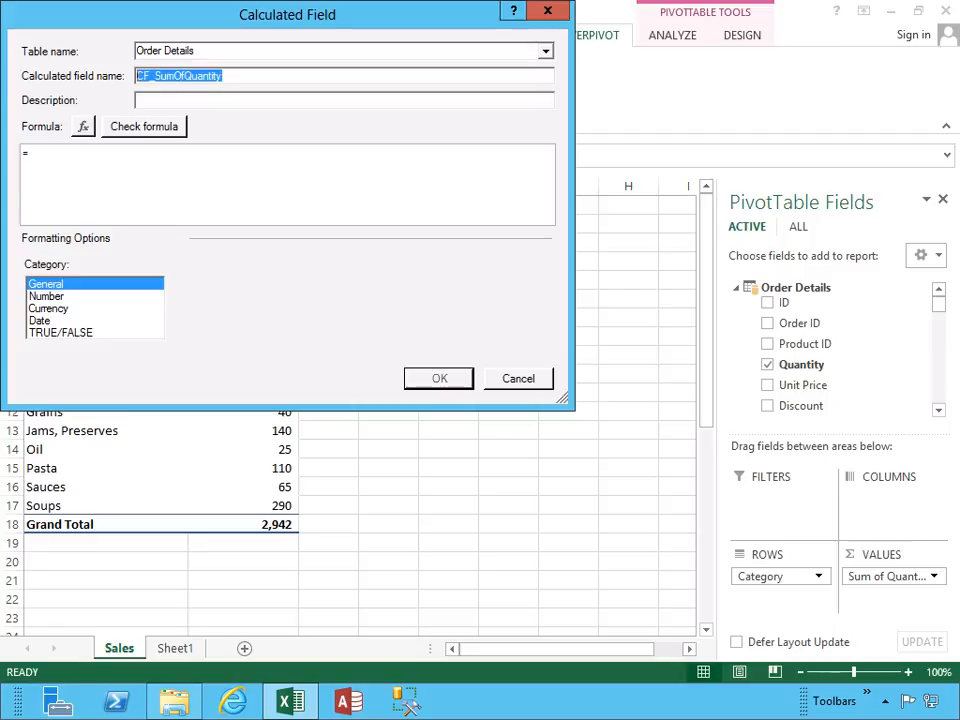
pyautogui.click(171, 99)
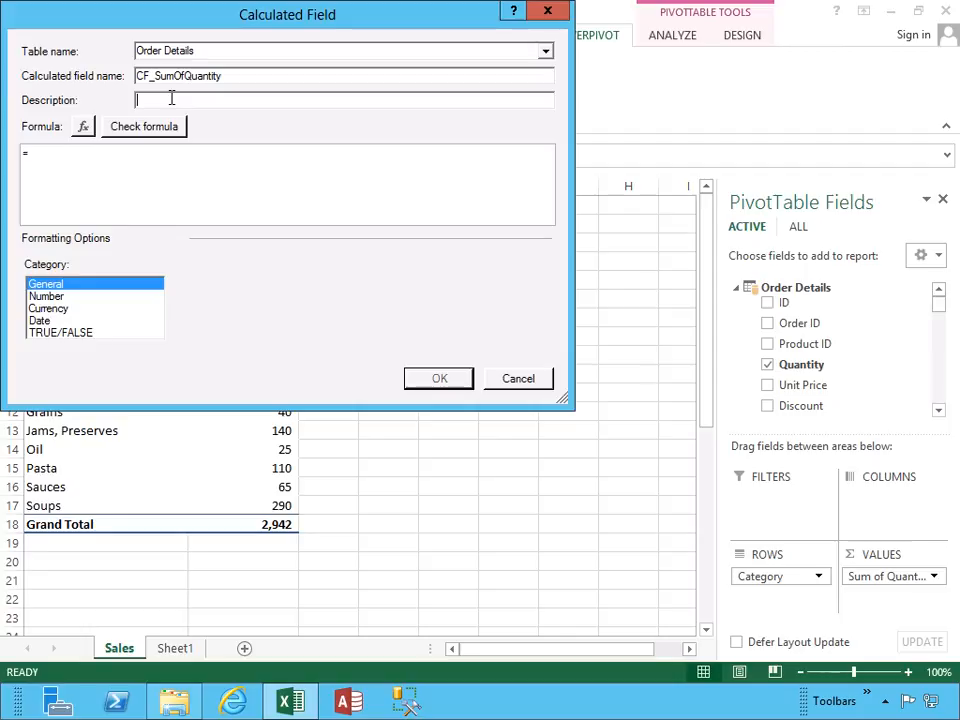
pyautogui.hotkey('ctrl', 'v')
# Set the calculated field's formula to =[Sum of Quantity], check it for errors, and save the field.
pyautogui.click(115, 157)
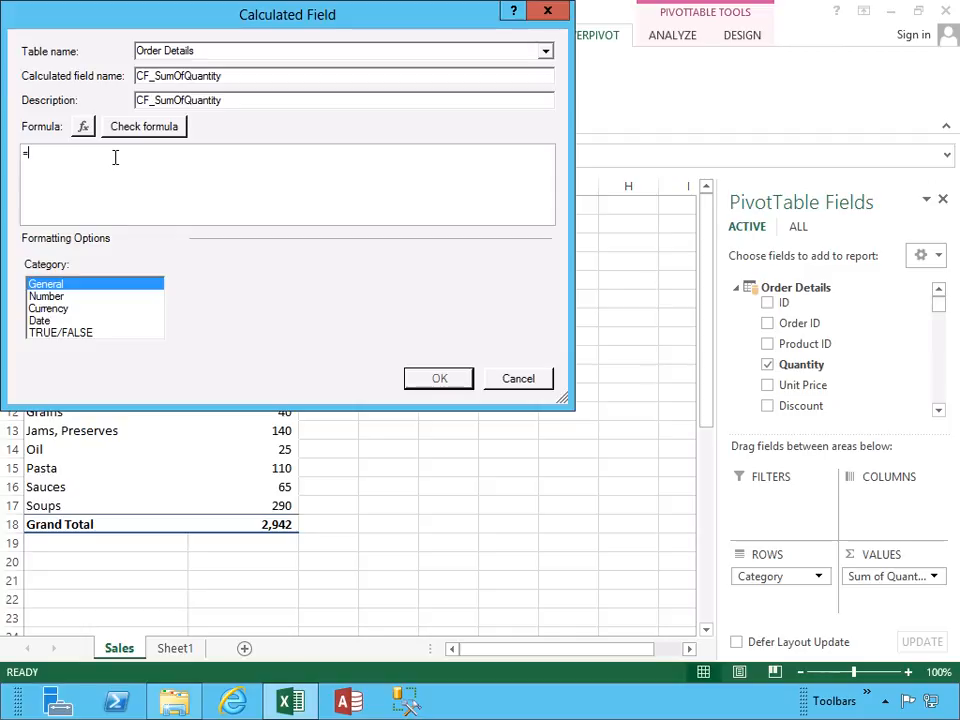
pyautogui.write('[')
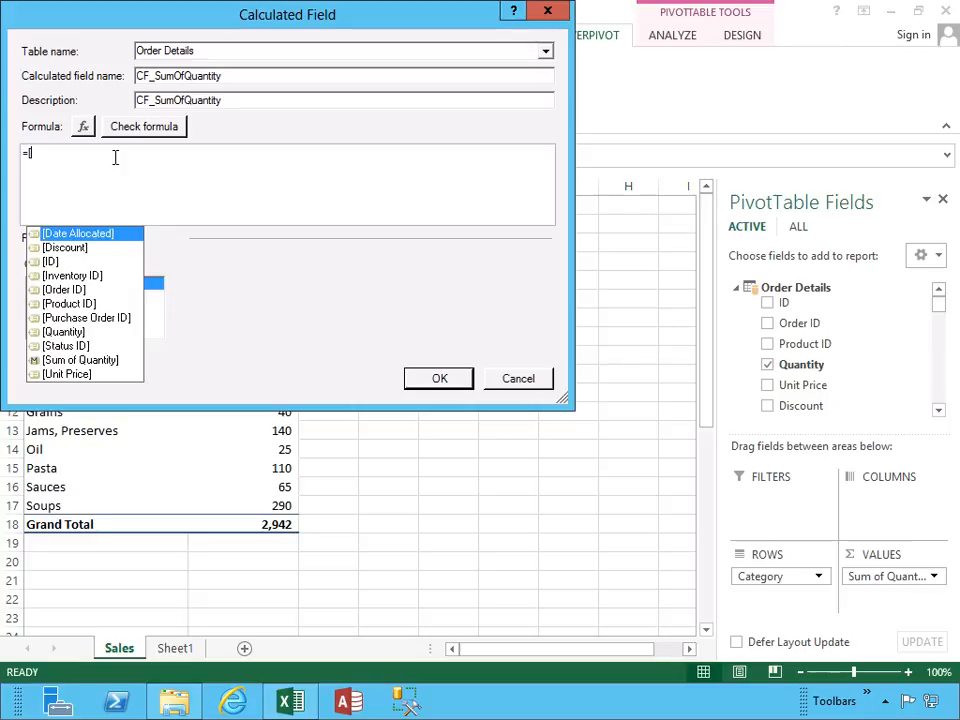
pyautogui.doubleClick(85, 362)
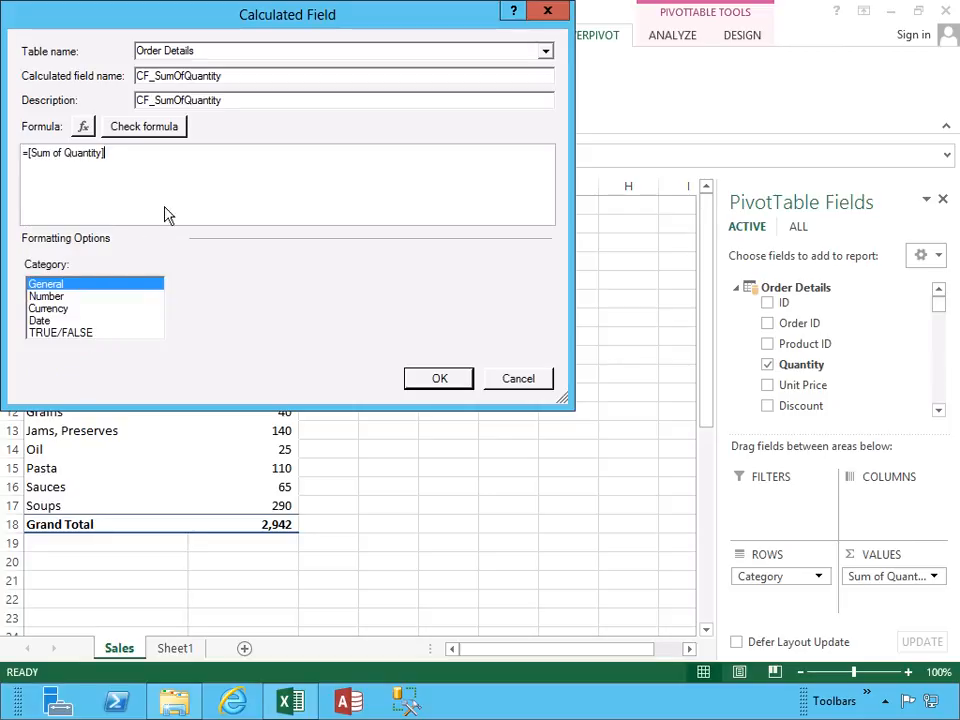
pyautogui.click(148, 132)
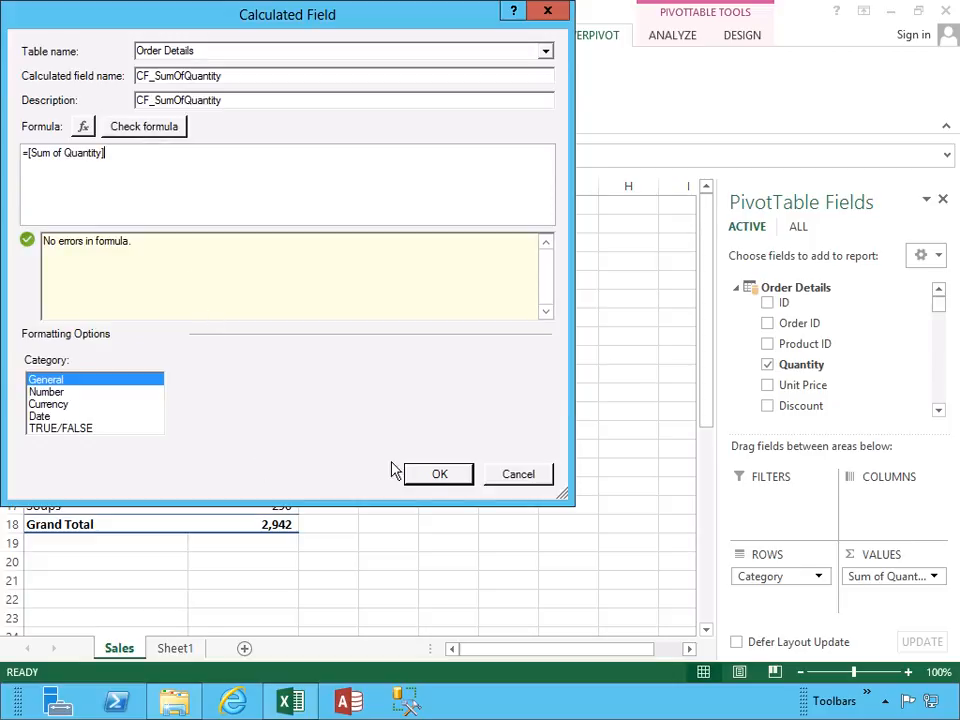
pyautogui.click(438, 476)
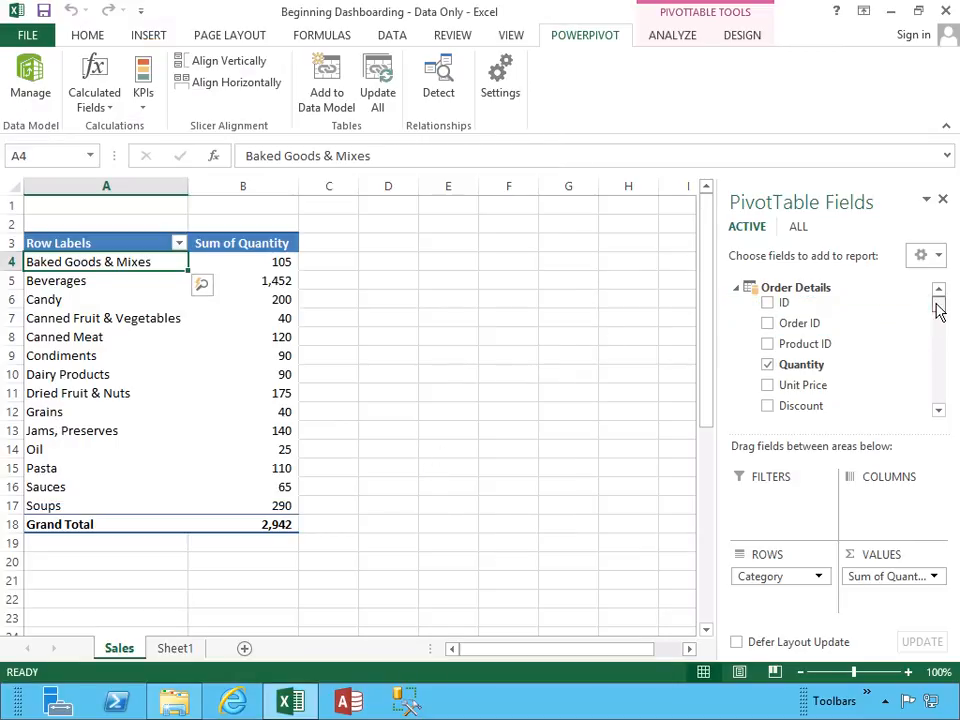
pyautogui.moveTo(937, 306); pyautogui.dragTo(936, 324)
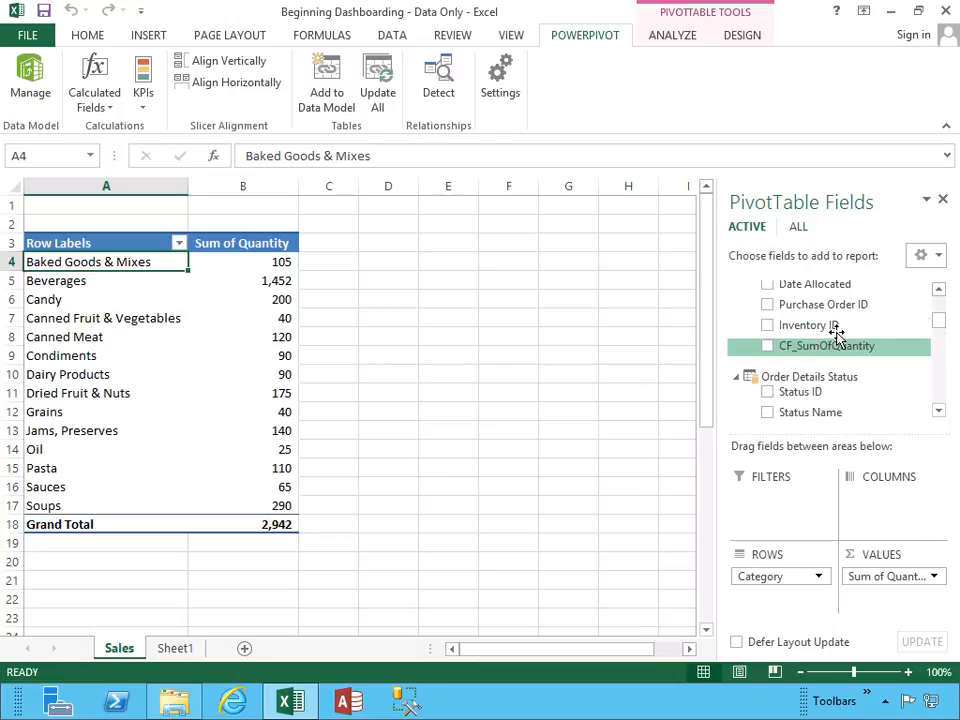
# Start a new KPI based on CF_SumOfQuantity with an absolute target value of 75.
pyautogui.click(141, 106)
pyautogui.click(150, 128)
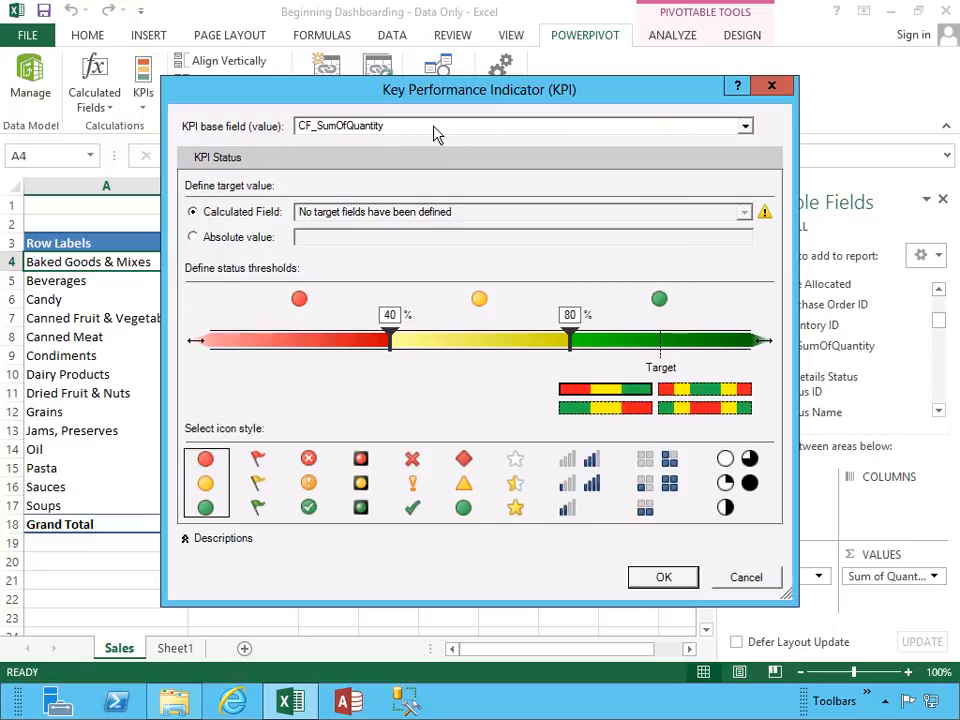
pyautogui.click(745, 127)
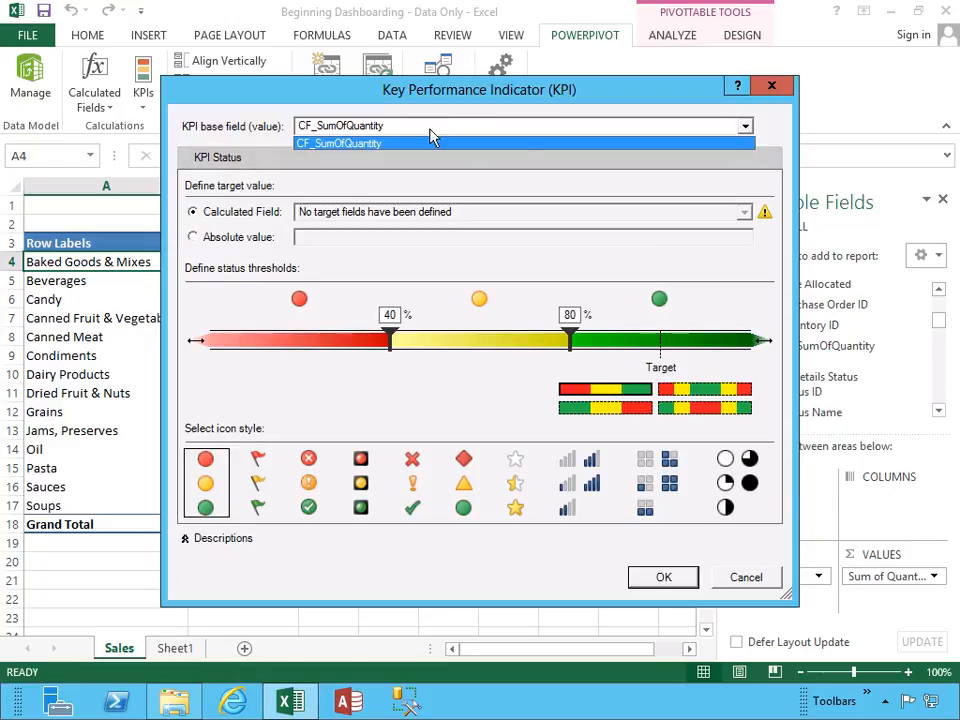
pyautogui.click(355, 143)
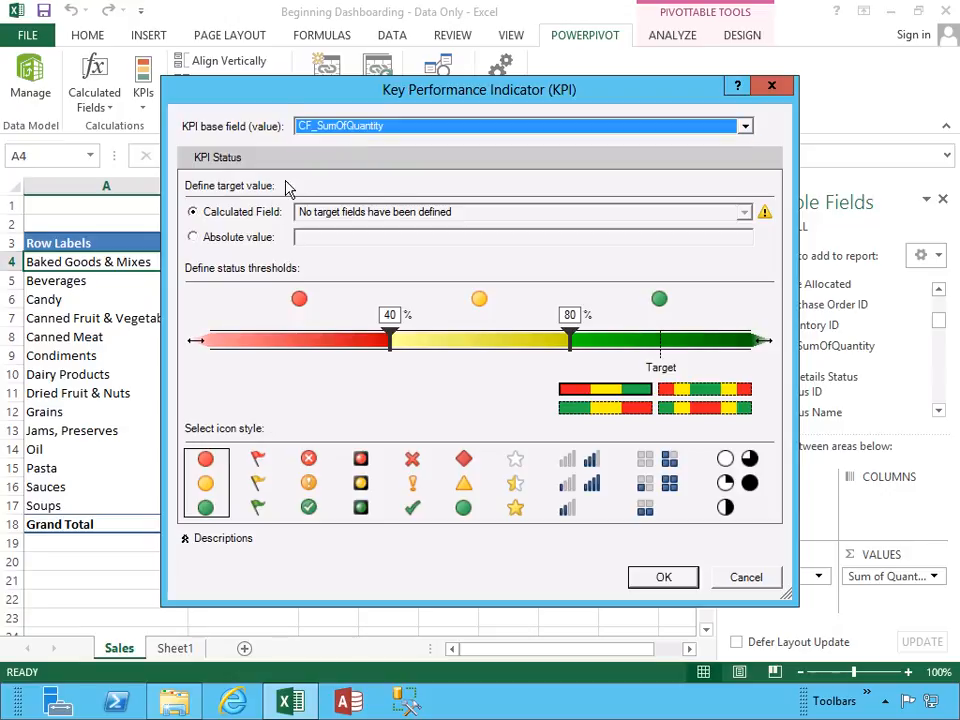
pyautogui.click(252, 244)
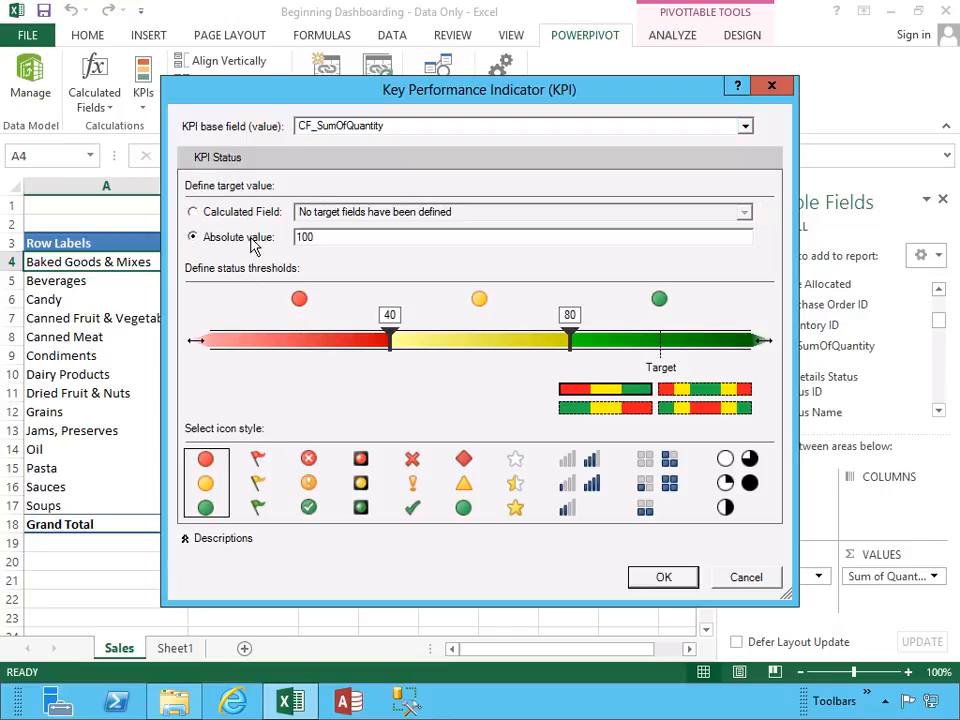
pyautogui.moveTo(317, 238); pyautogui.dragTo(288, 244)
pyautogui.write('75')
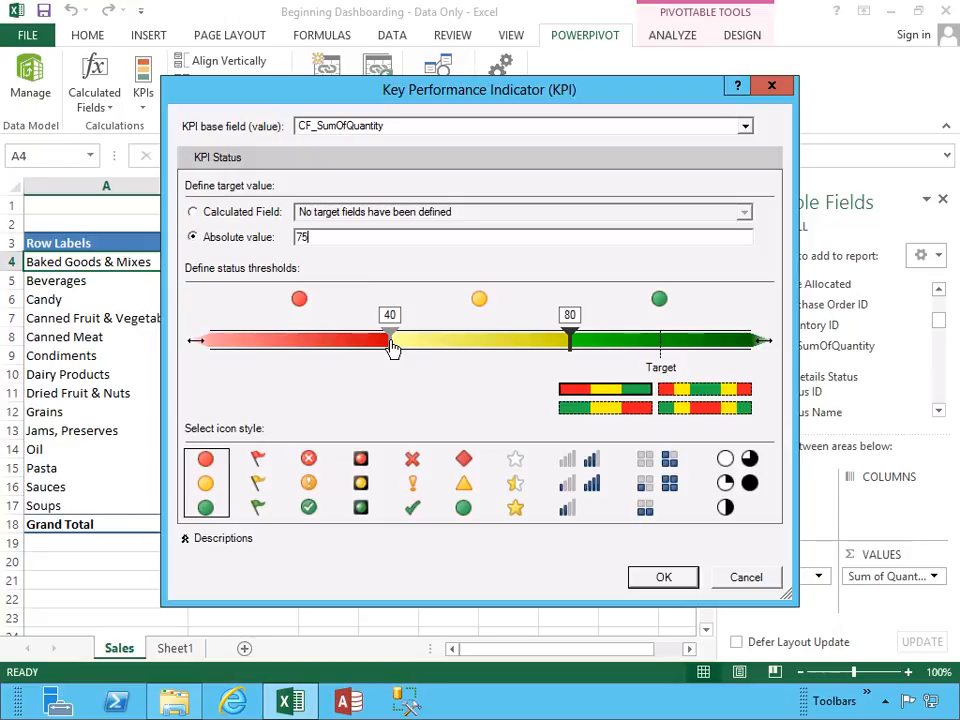
# Set the KPI's status thresholds to about 28.4 and 48.4 and save the KPI.
pyautogui.moveTo(393, 348); pyautogui.dragTo(359, 349)
pyautogui.moveTo(572, 343)
pyautogui.mouseDown()
pyautogui.moveTo(600, 343)
pyautogui.moveTo(500, 343)
pyautogui.mouseUp()
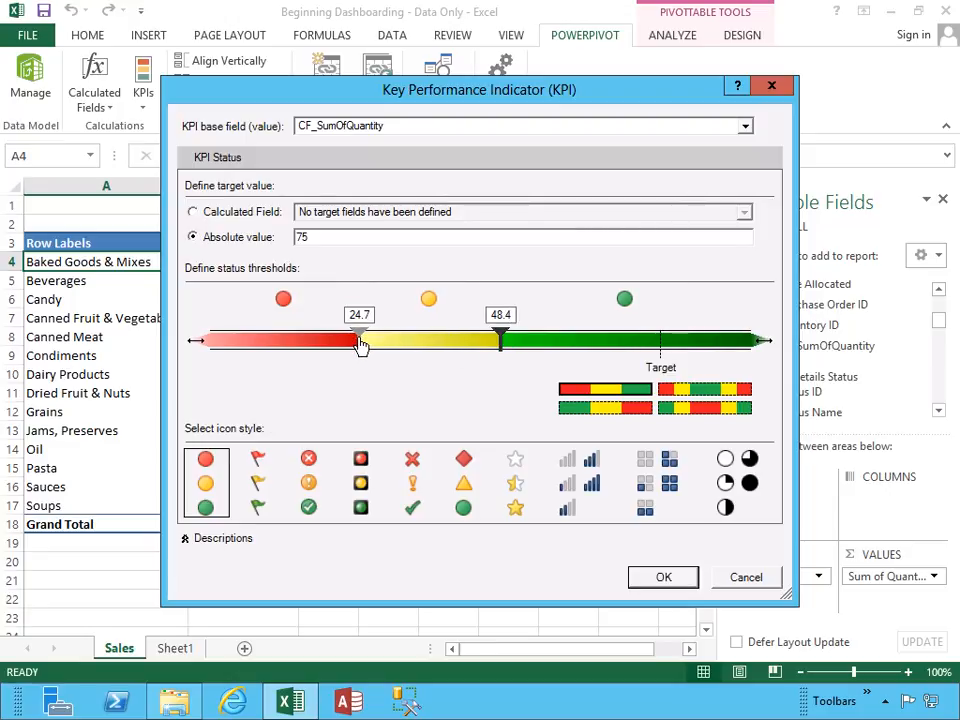
pyautogui.moveTo(365, 344); pyautogui.dragTo(381, 347)
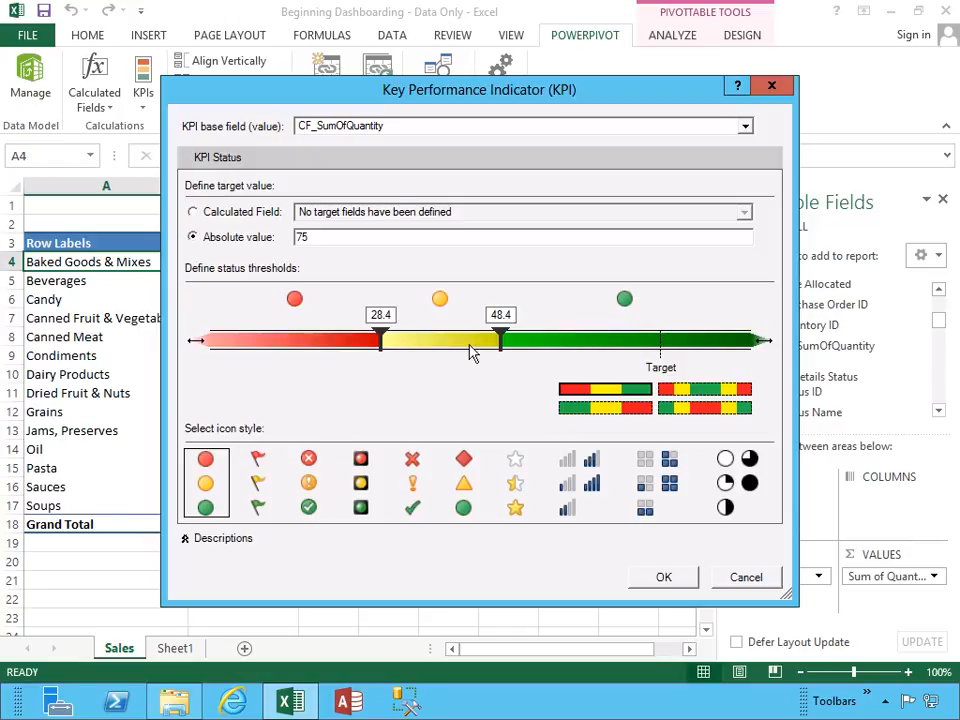
pyautogui.click(662, 578)
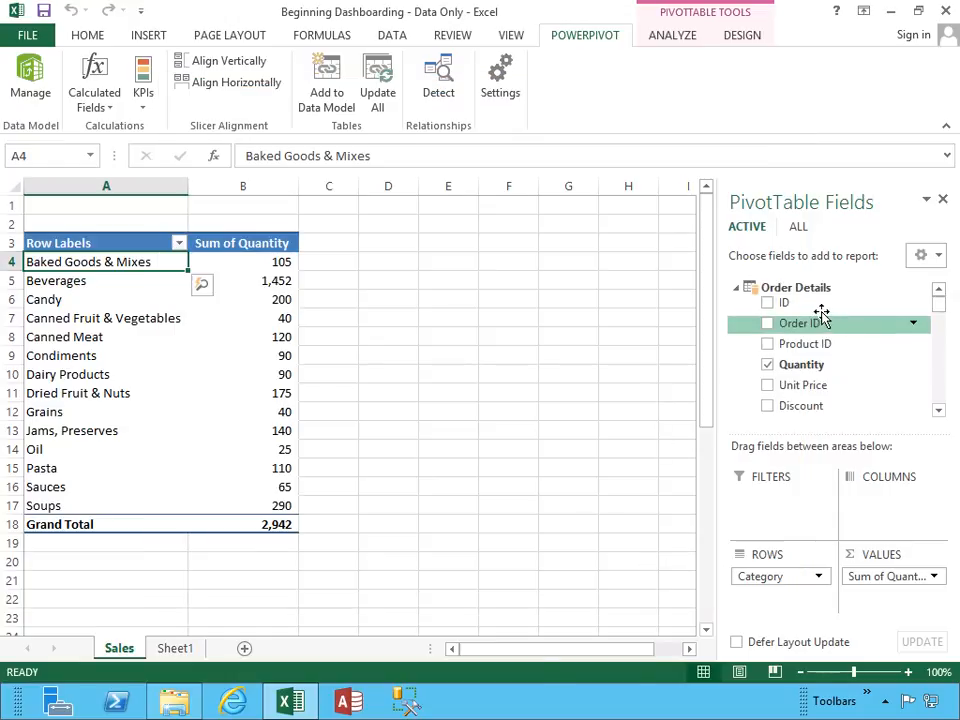
# Add the Goal and Status of the CF_SumOfQuantity KPI to the PivotTable and review each category's status icon.
pyautogui.click(939, 409)
pyautogui.click(939, 409)
pyautogui.click(939, 409)
pyautogui.click(939, 409)
pyautogui.click(939, 409)
pyautogui.click(939, 409)
pyautogui.click(939, 409)
pyautogui.click(939, 409)
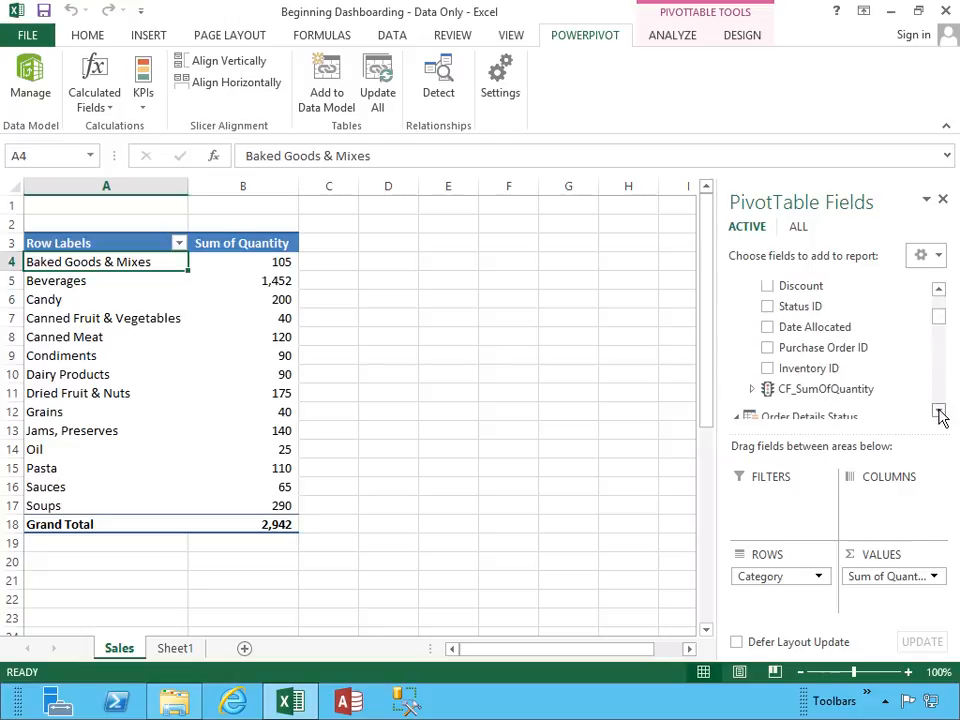
pyautogui.click(753, 390)
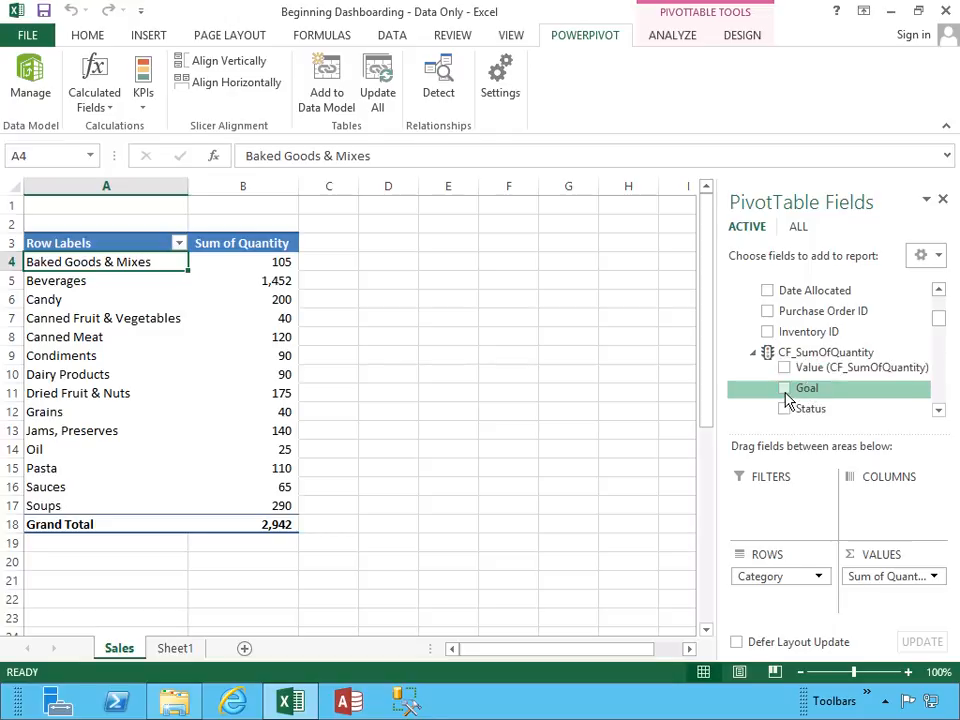
pyautogui.click(785, 392)
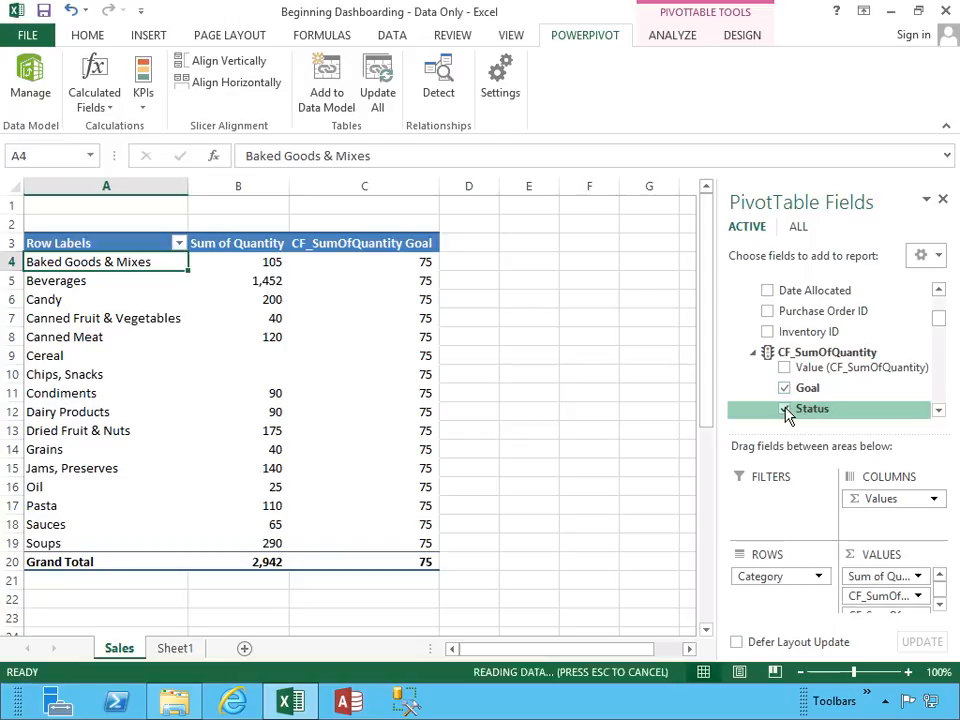
pyautogui.click(785, 409)
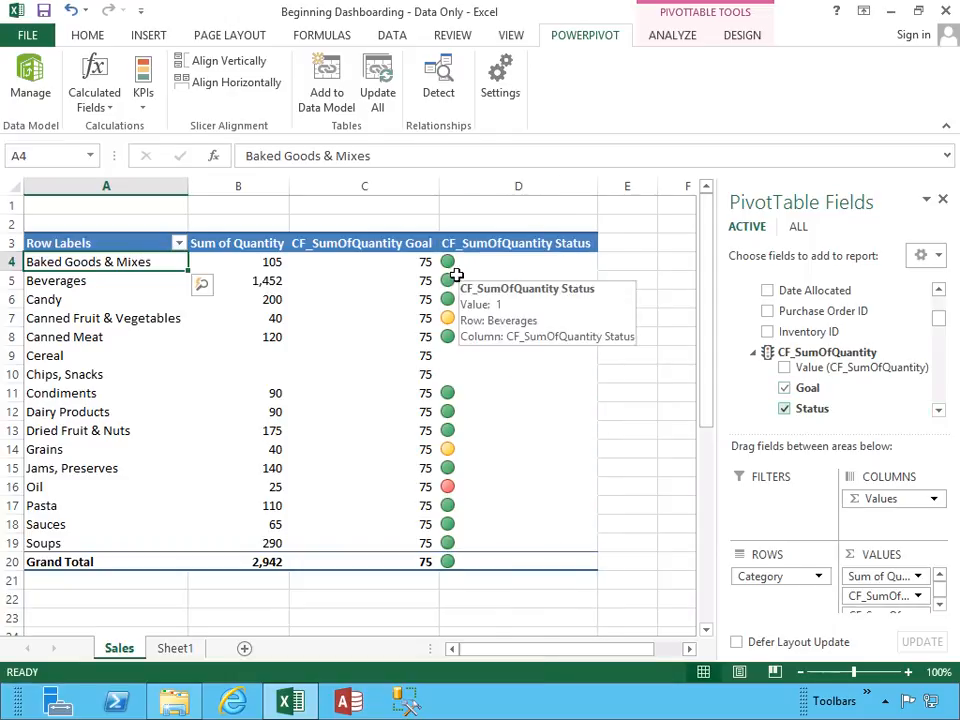
pyautogui.moveTo(455, 262)
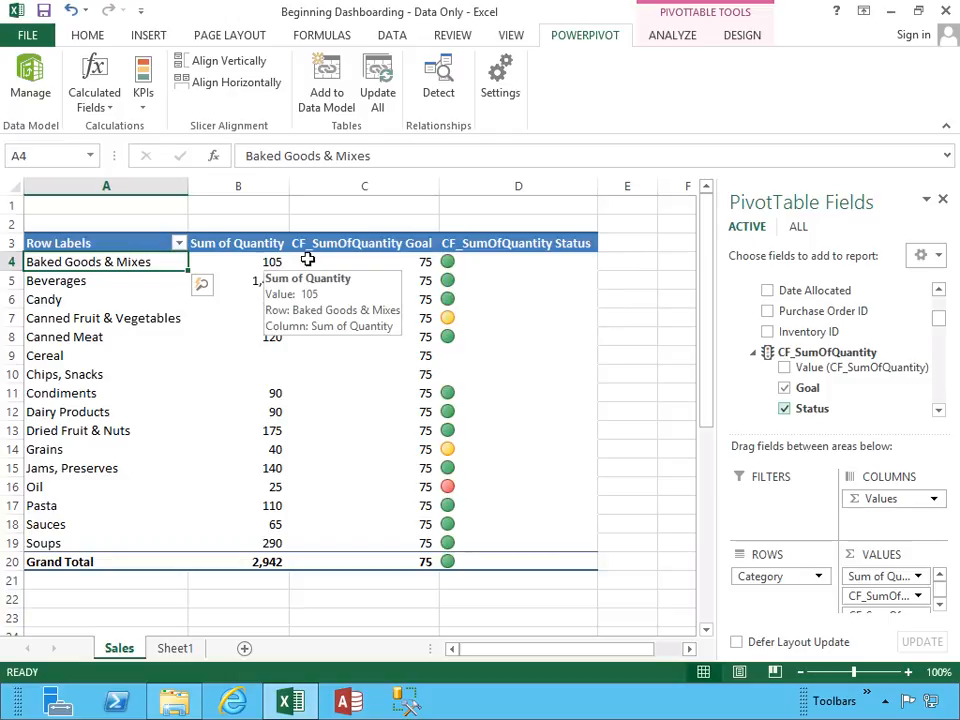
pyautogui.moveTo(417, 262)
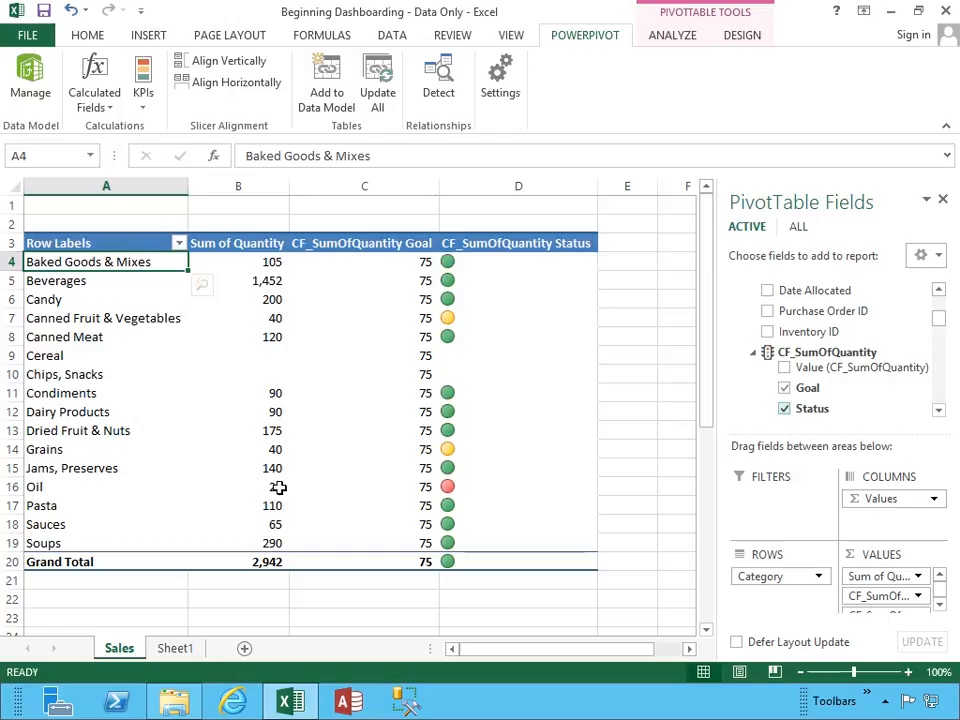
pyautogui.moveTo(450, 488)
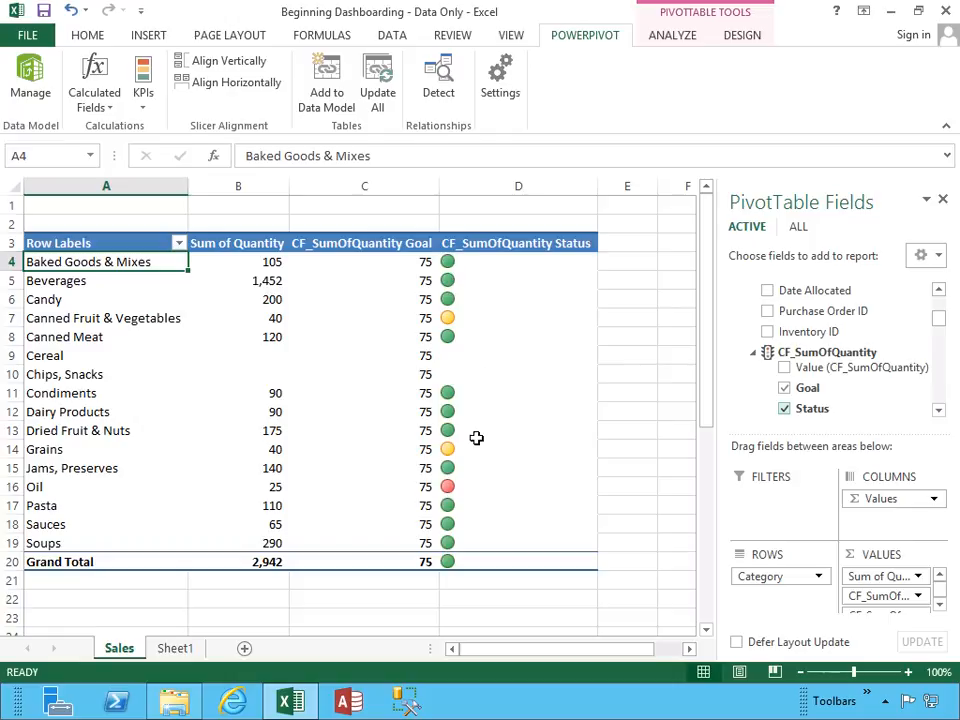
pyautogui.moveTo(484, 377)
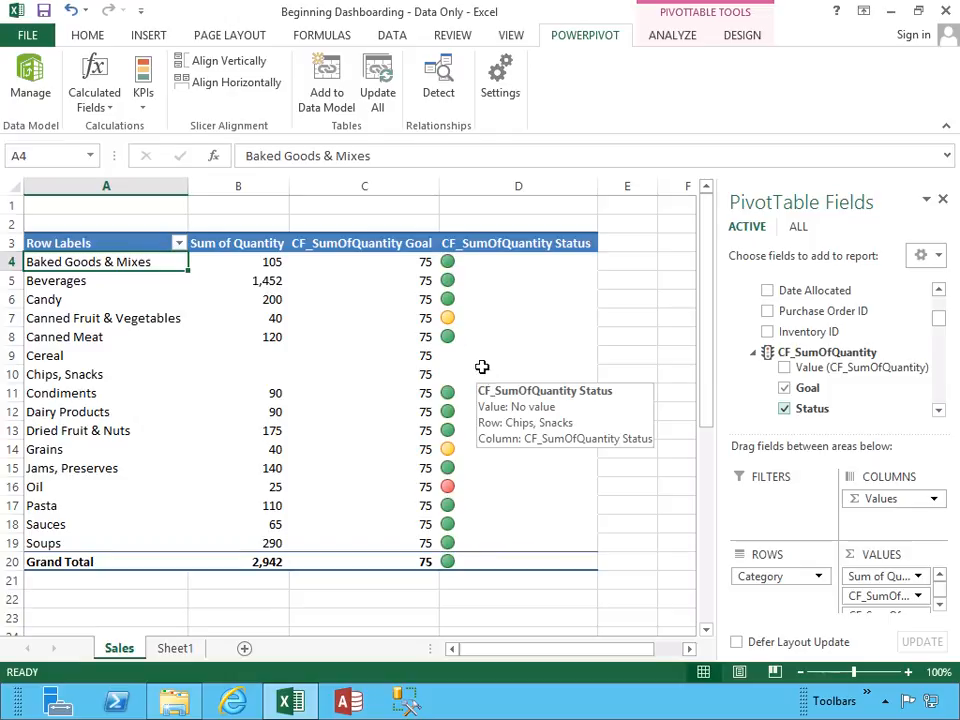
# Edit the CF_SumOfQuantity KPI and set its absolute target value to 50.
pyautogui.click(147, 116)
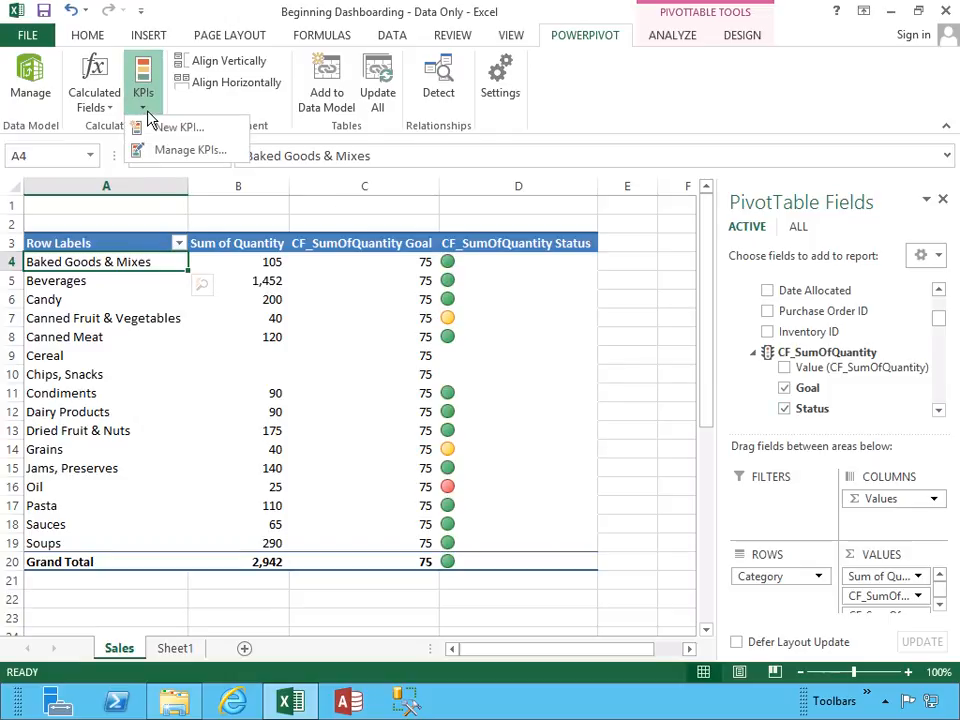
pyautogui.click(213, 149)
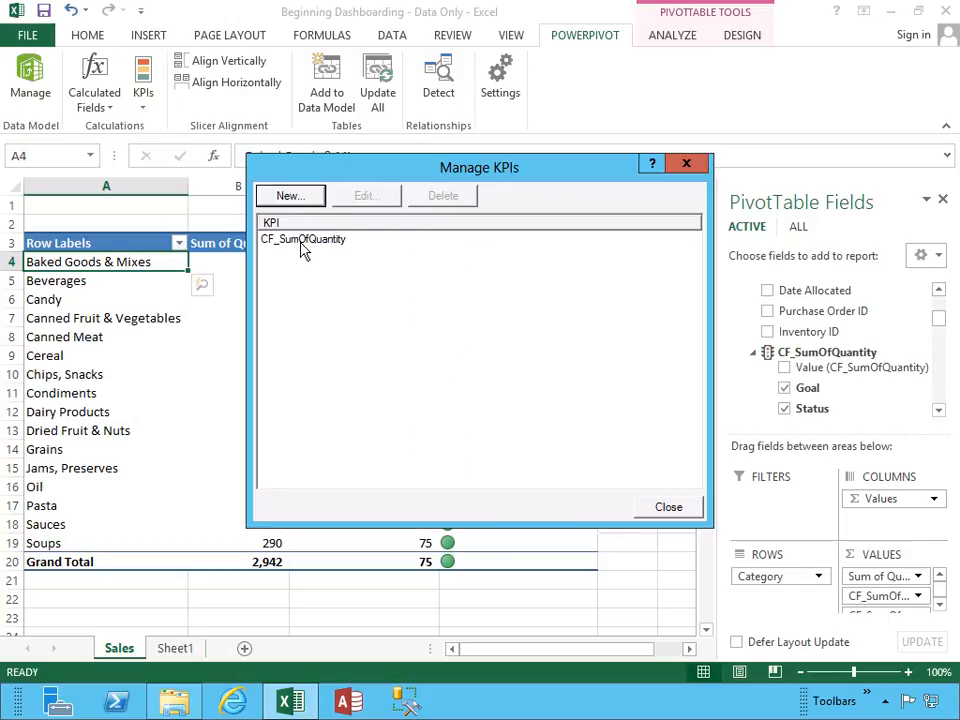
pyautogui.click(300, 246)
pyautogui.click(378, 200)
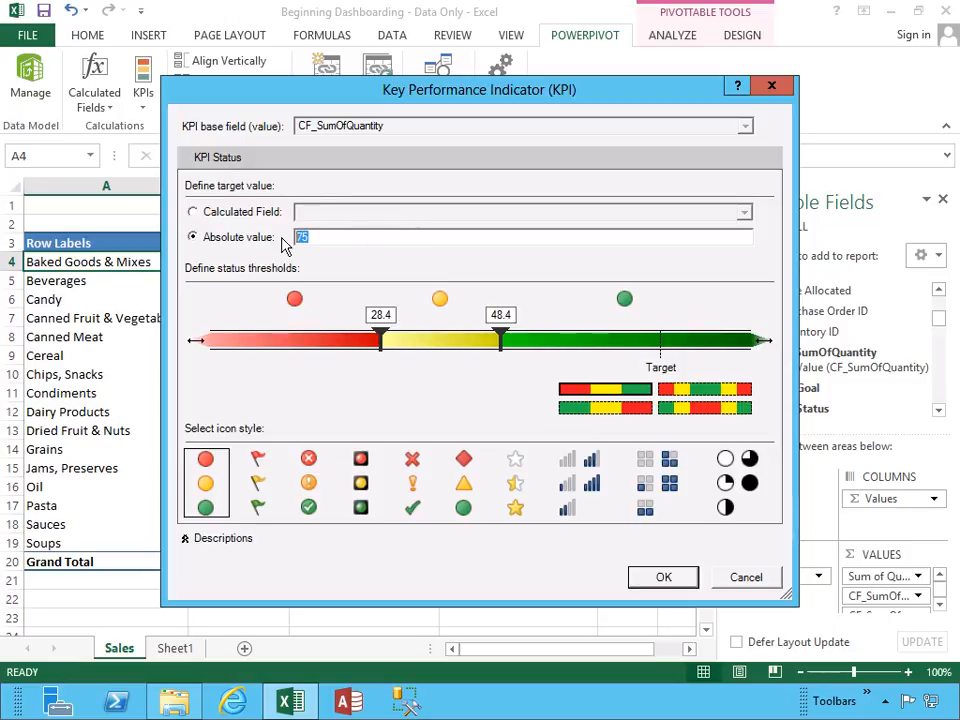
pyautogui.write('50')
# Set the KPI's status thresholds to about 24.8 and 29.8, save it, and return to the PivotTable.
pyautogui.moveTo(384, 345); pyautogui.dragTo(438, 345)
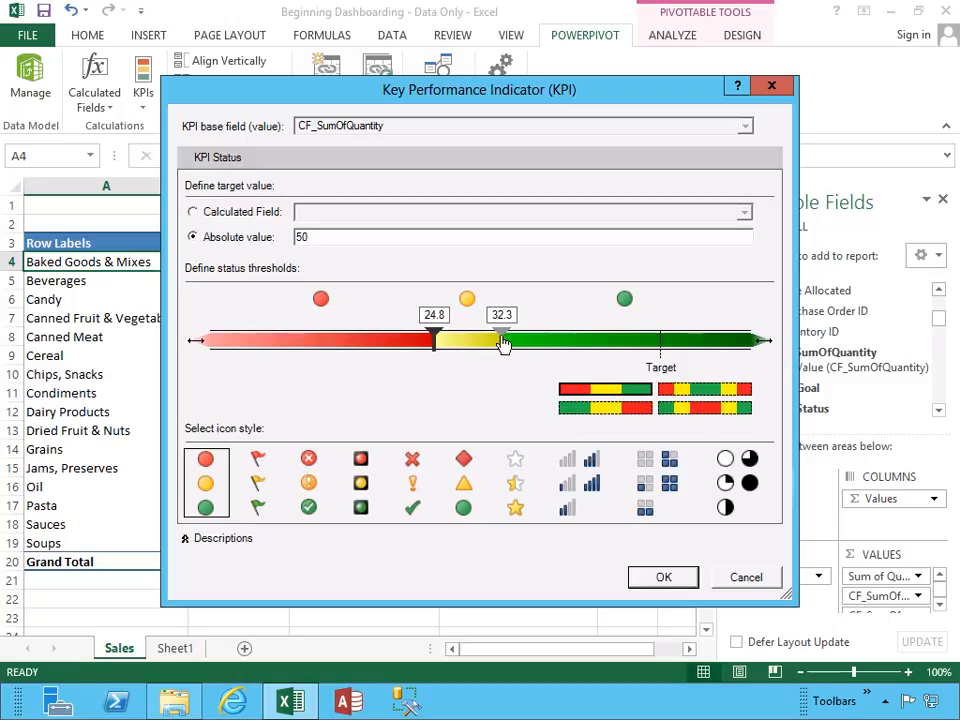
pyautogui.moveTo(503, 344); pyautogui.dragTo(480, 343)
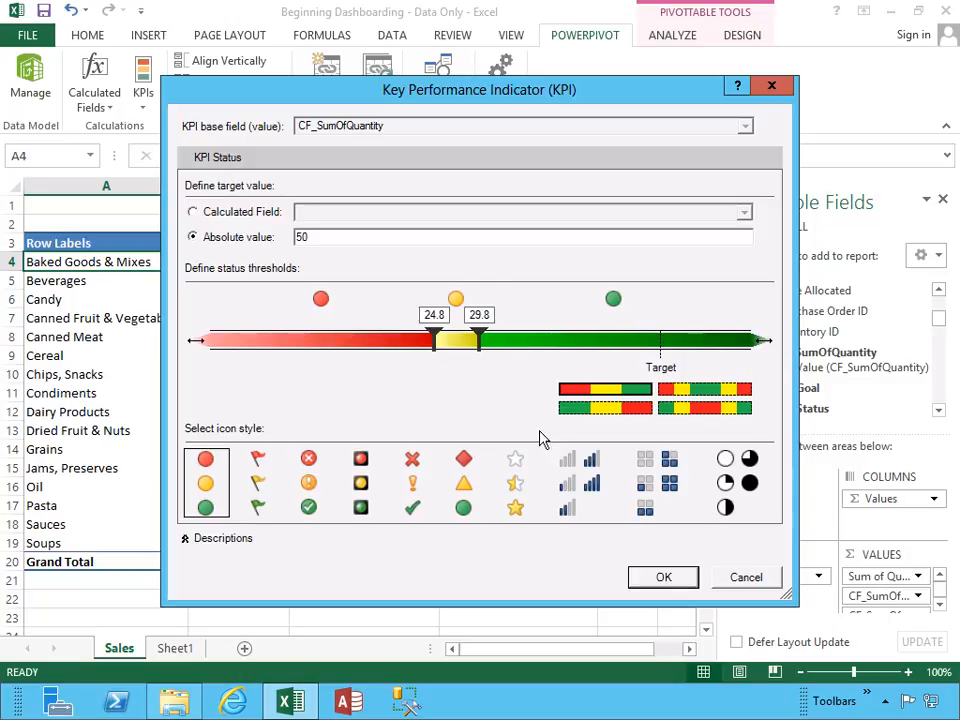
pyautogui.click(658, 580)
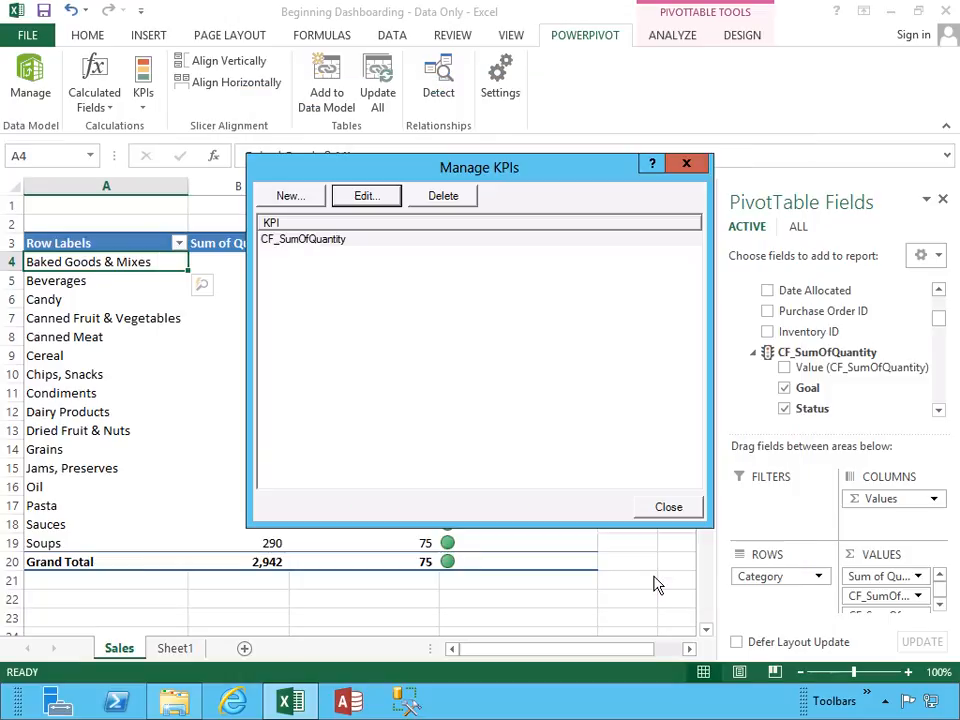
pyautogui.click(643, 506)
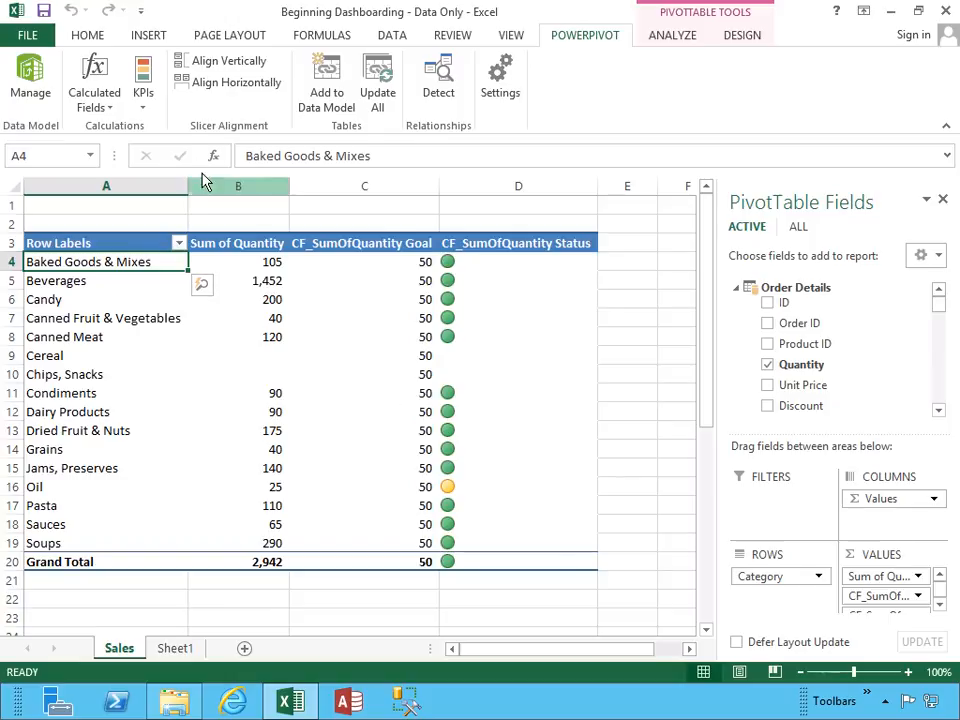
# Reopen the CF_SumOfQuantity KPI for editing and raise its upper status threshold to about 44.8.
pyautogui.click(143, 100)
pyautogui.click(152, 152)
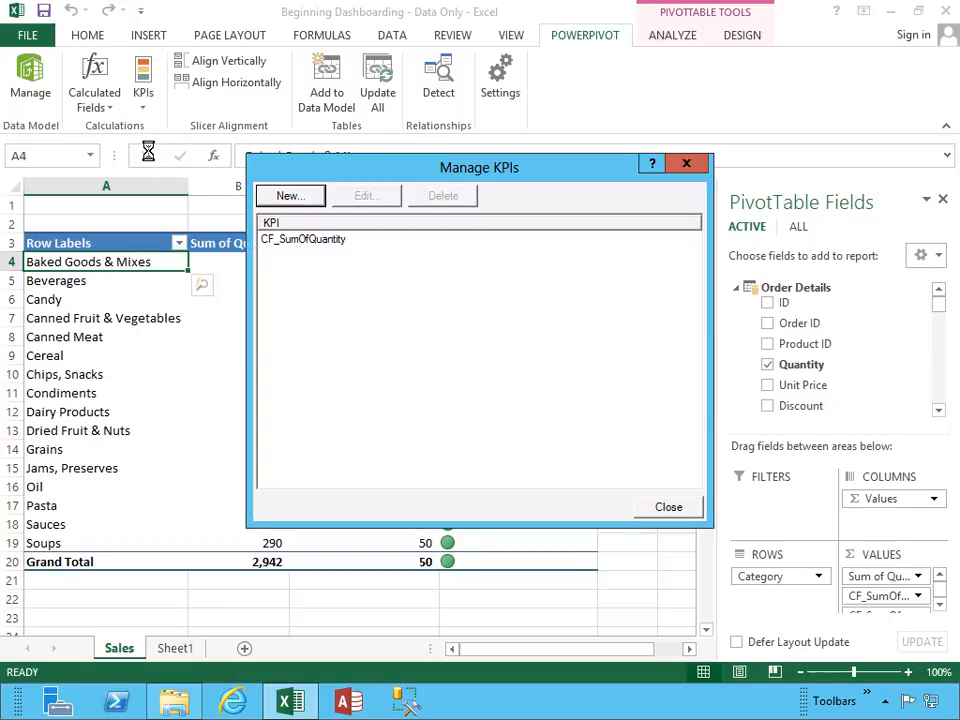
pyautogui.click(330, 240)
pyautogui.click(366, 200)
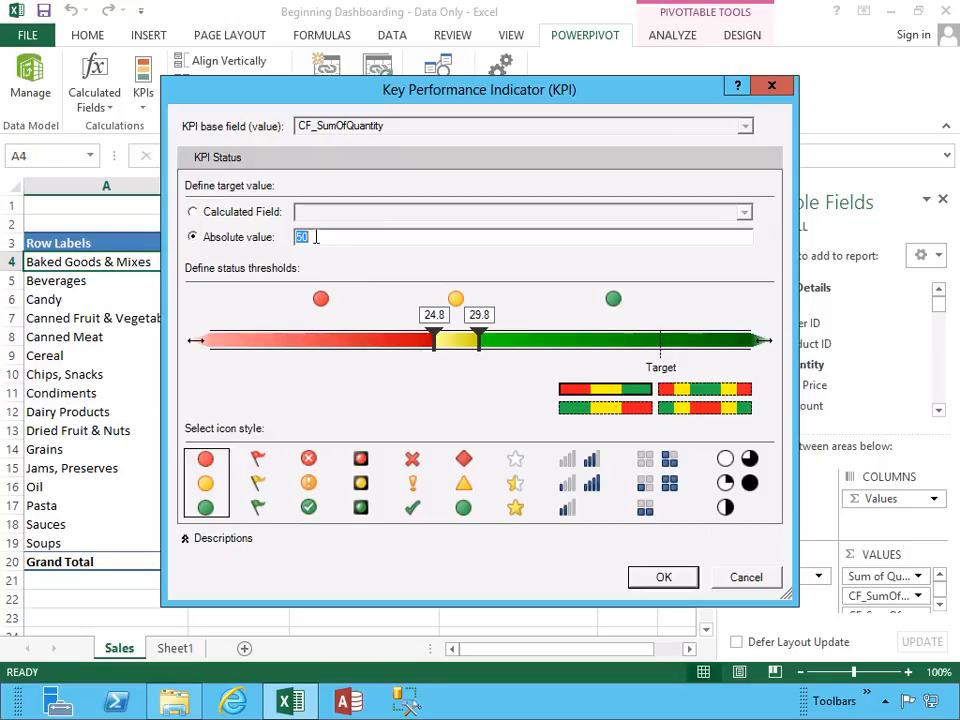
pyautogui.moveTo(481, 341); pyautogui.dragTo(614, 342)
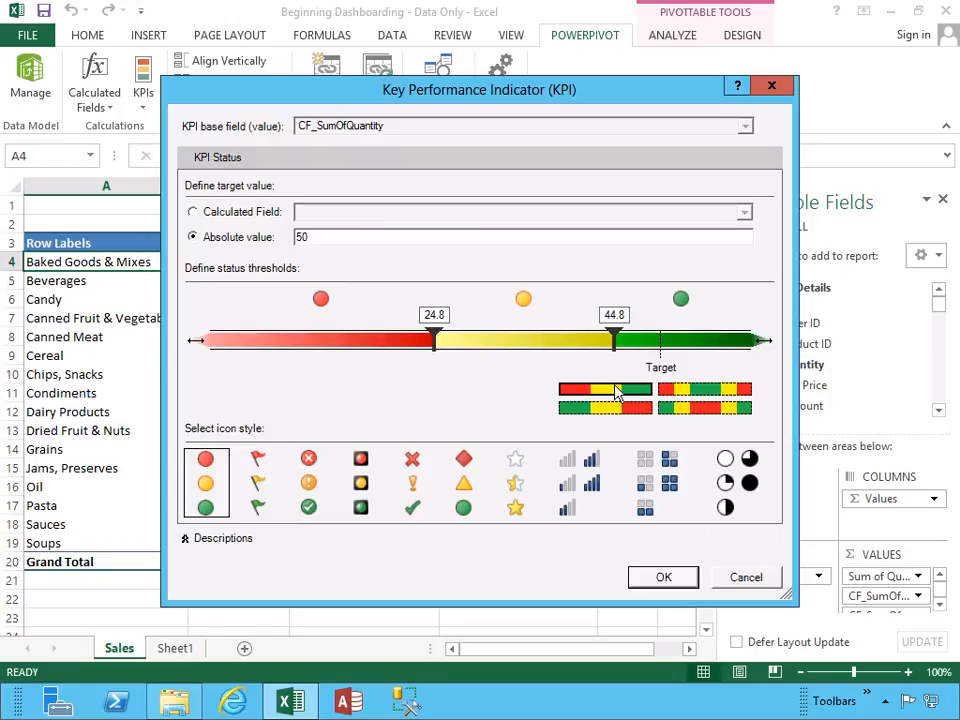
# Set the KPI's absolute target value to 65, save it, and review the status icons in the PivotTable.
pyautogui.moveTo(320, 237); pyautogui.dragTo(288, 243)
pyautogui.click(638, 577)
pyautogui.click(643, 506)
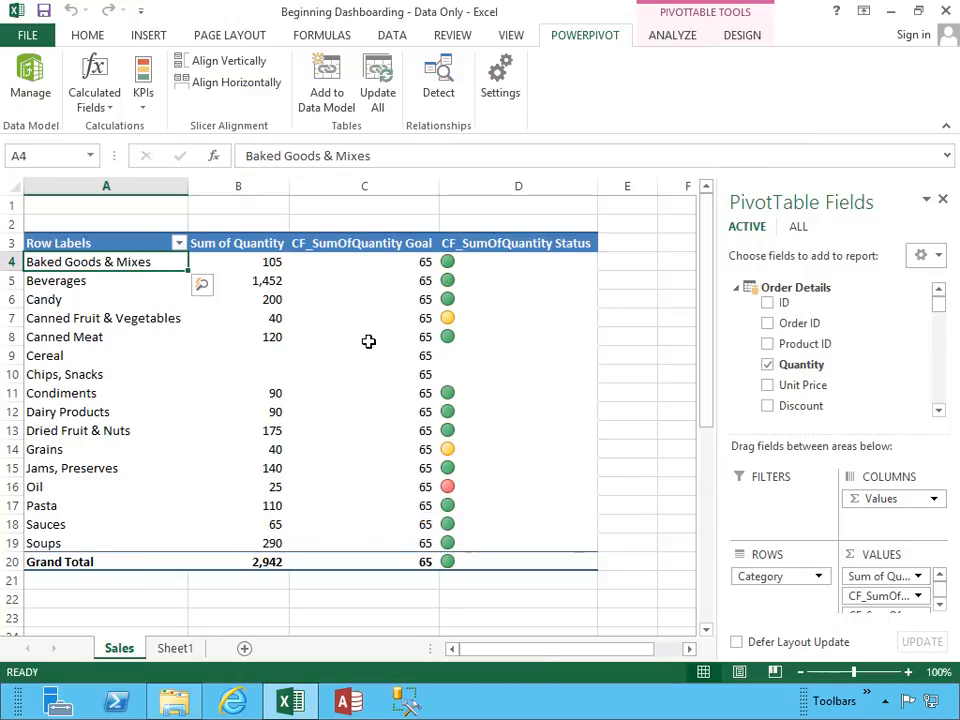
pyautogui.moveTo(369, 342)
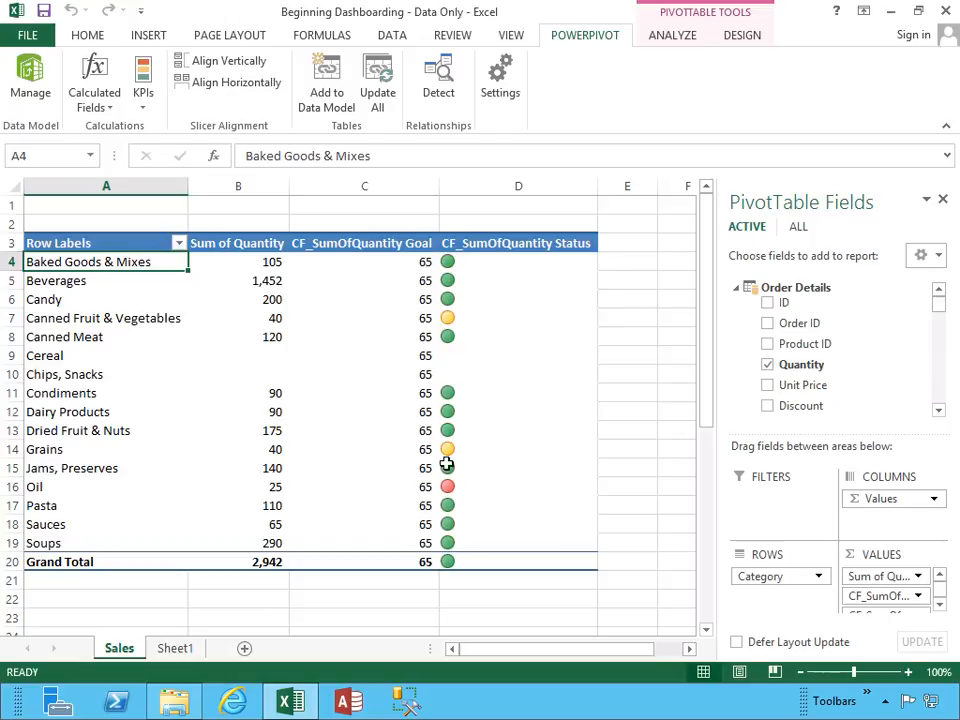
pyautogui.moveTo(450, 287)
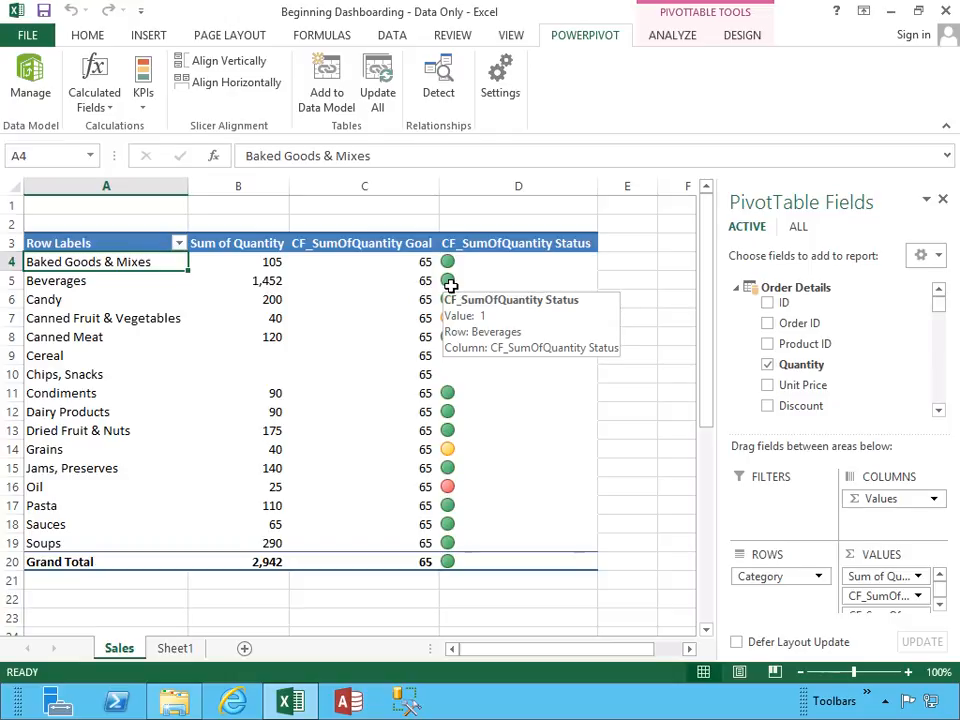